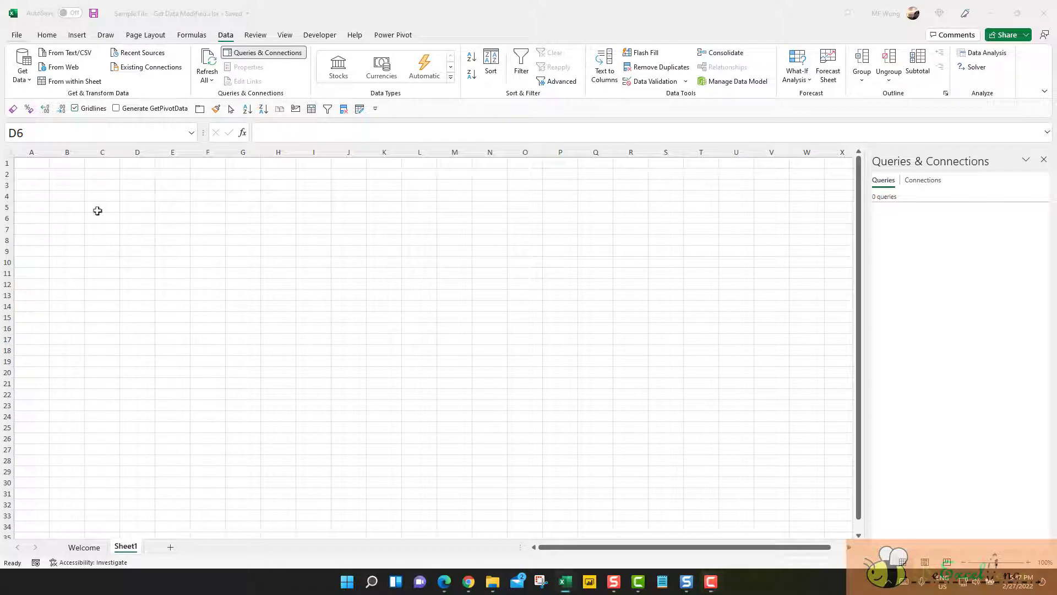
Check the workbook's Last Modified time (Today 5:46 PM) on the Info page and copy its full path
click(15, 35)
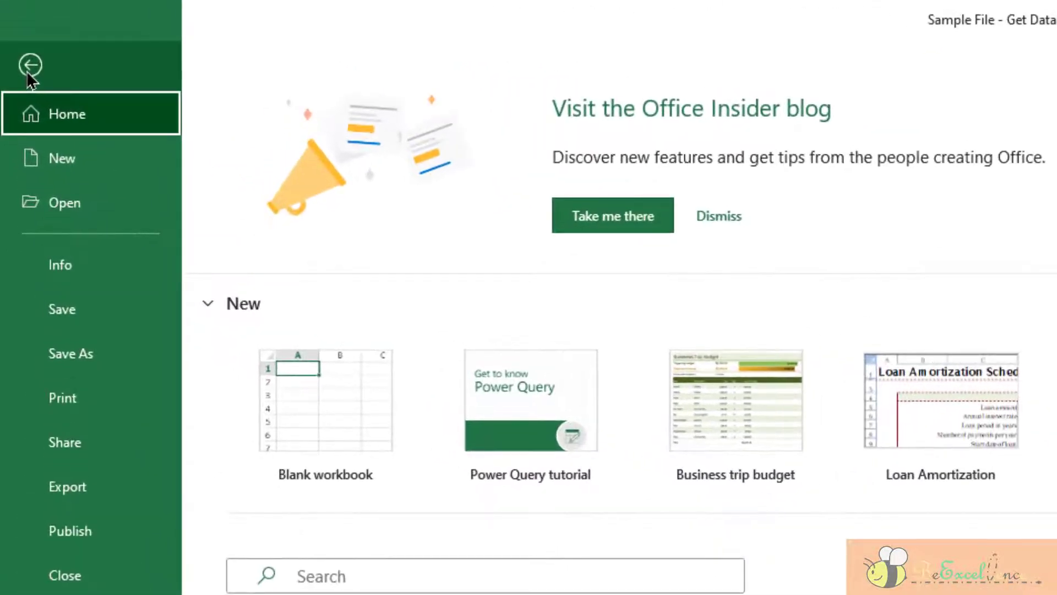
click(91, 268)
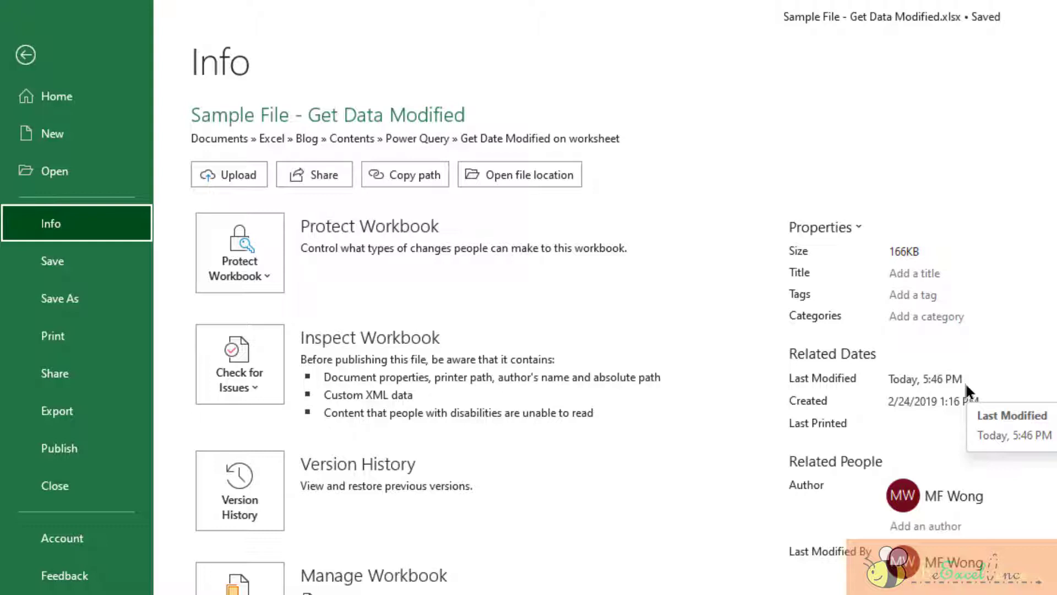
click(432, 184)
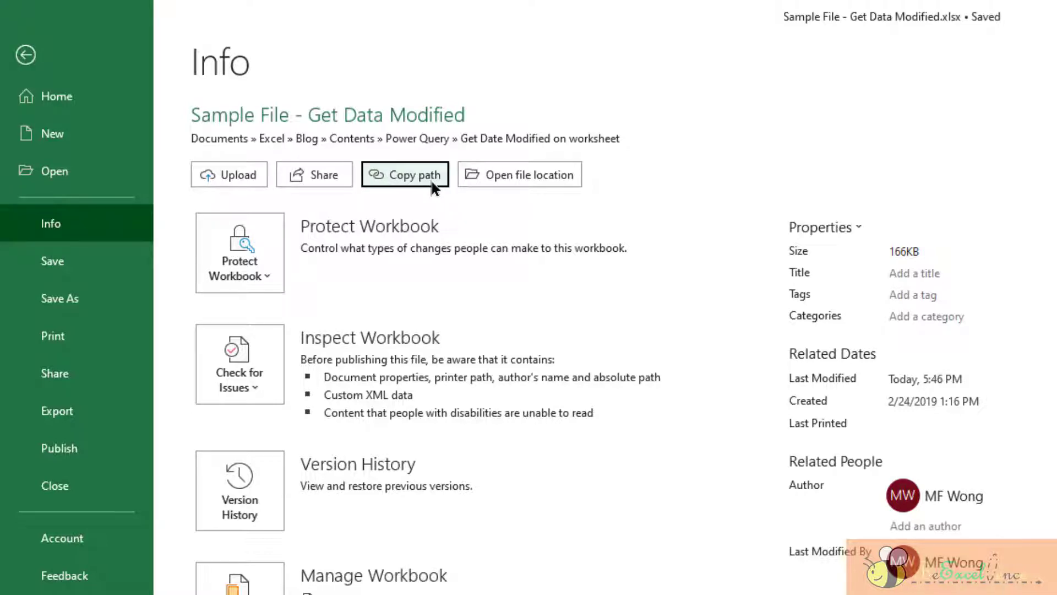
With cell A1 selected, start a new Get Data query From Folder
click(23, 55)
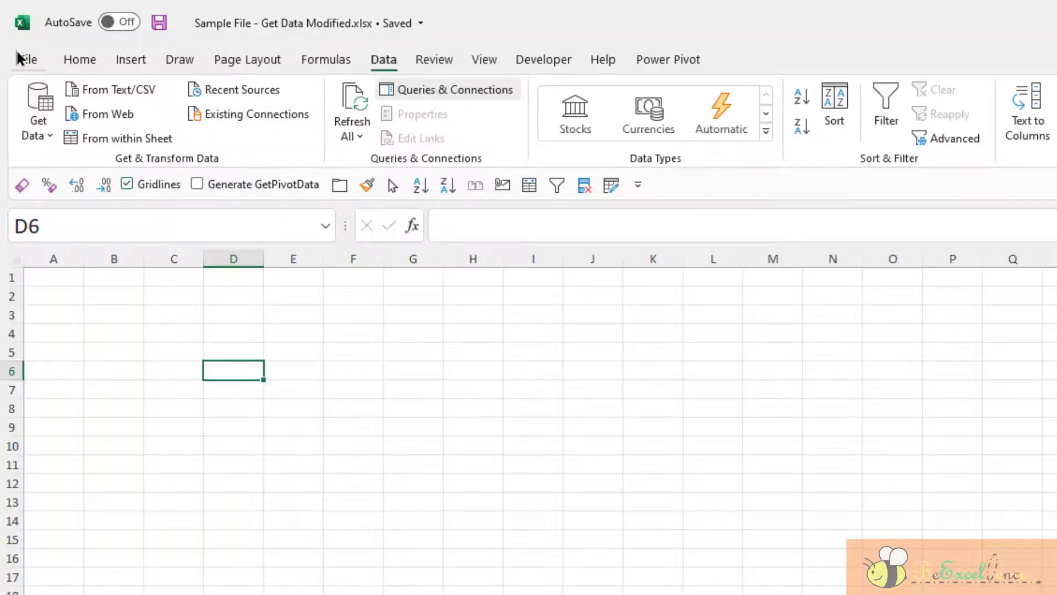
click(75, 277)
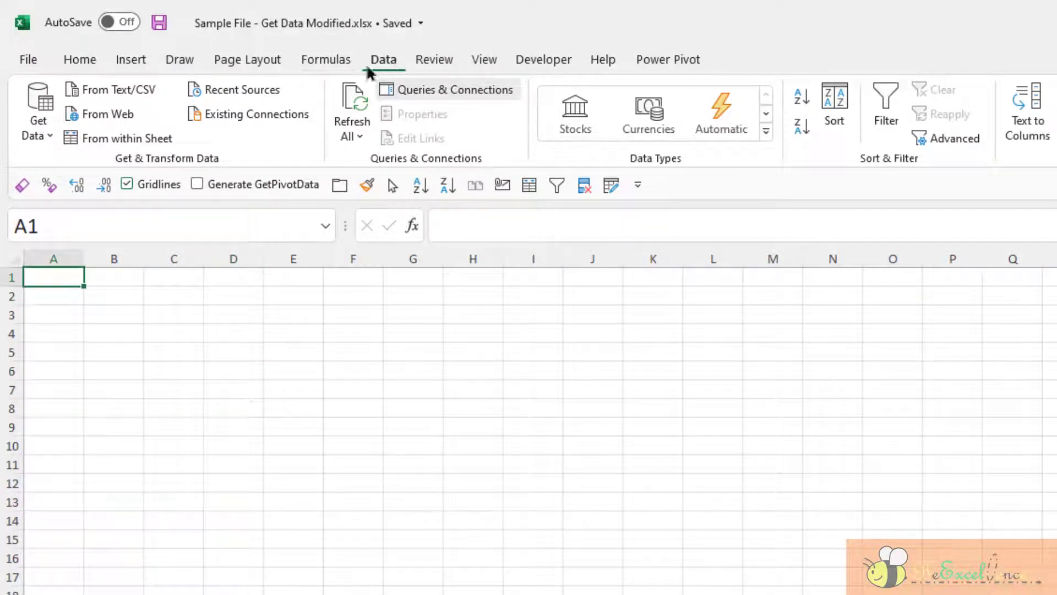
click(41, 134)
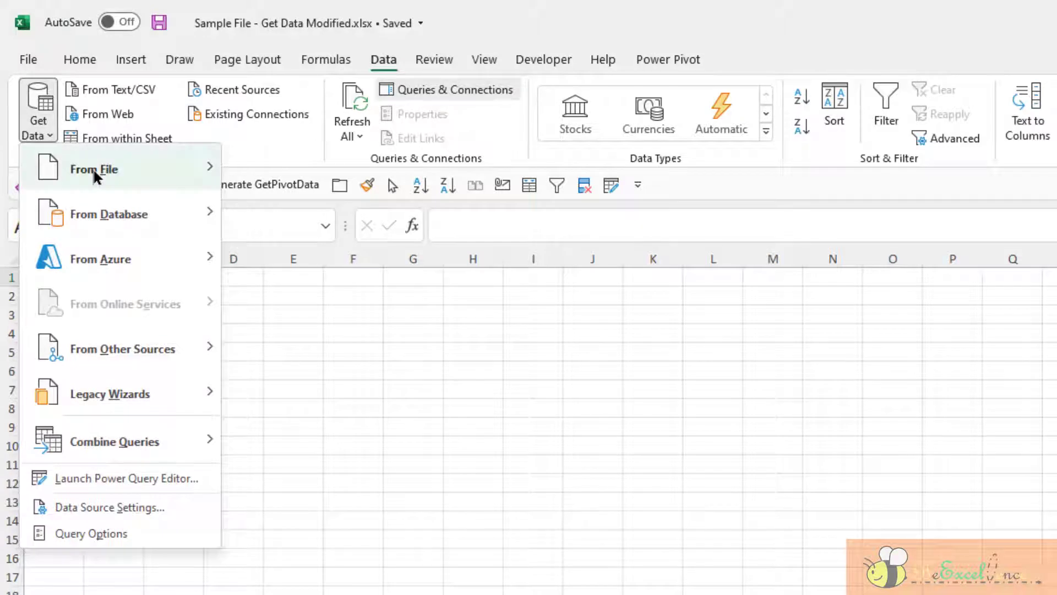
mouse_move(96, 175)
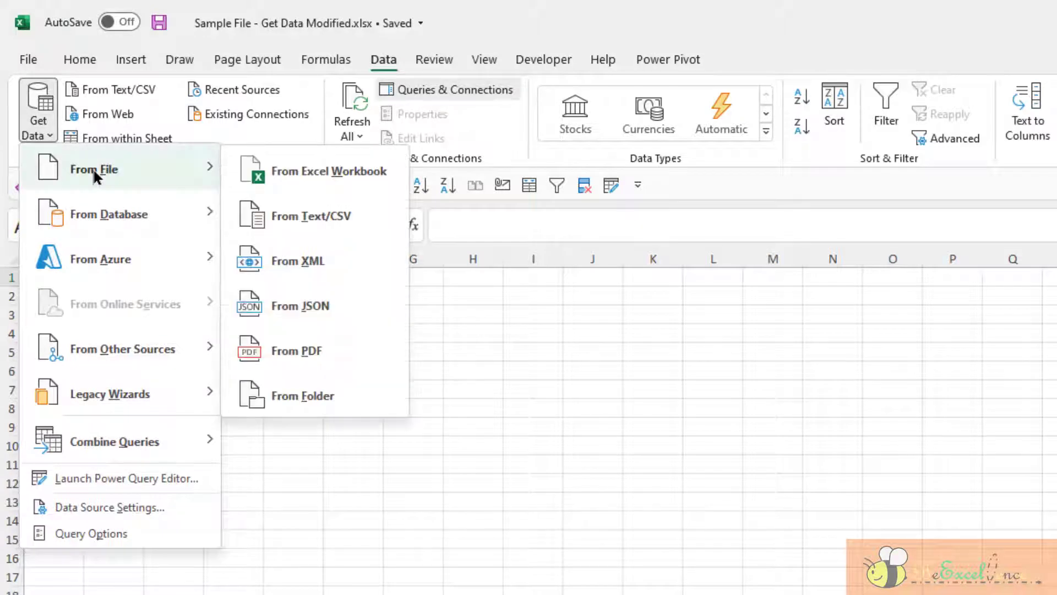
click(352, 398)
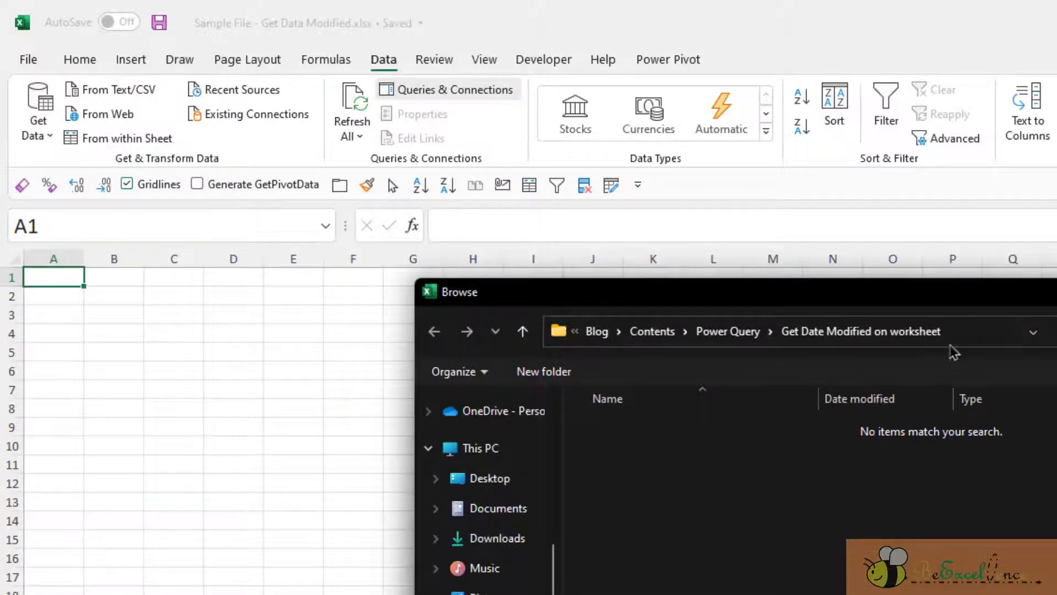
Paste the copied path into the Browse address bar and trim it to the Get Date Modified on worksheet folder
click(962, 344)
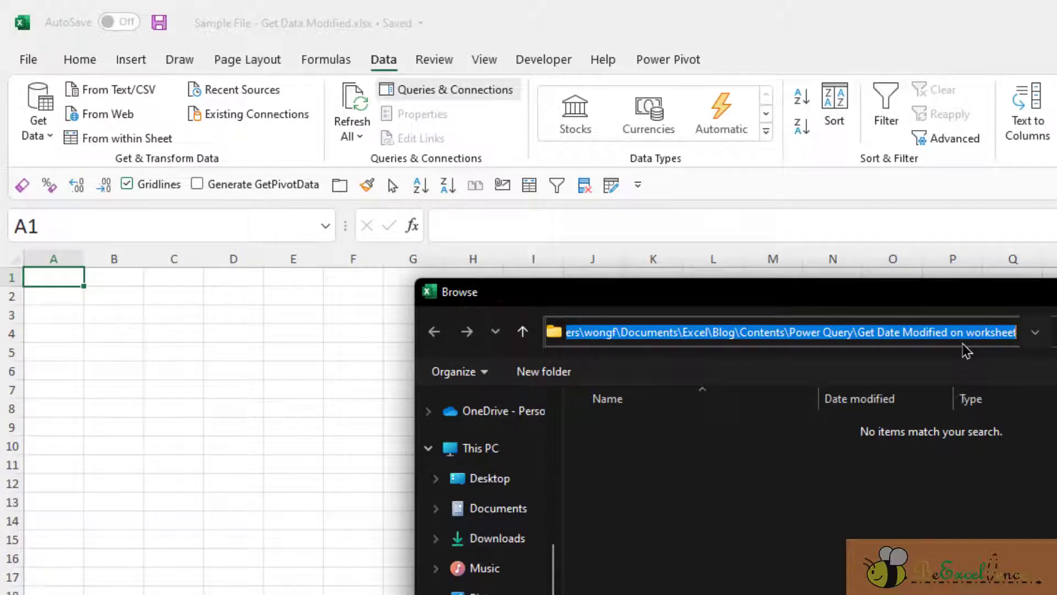
key(ctrl+v)
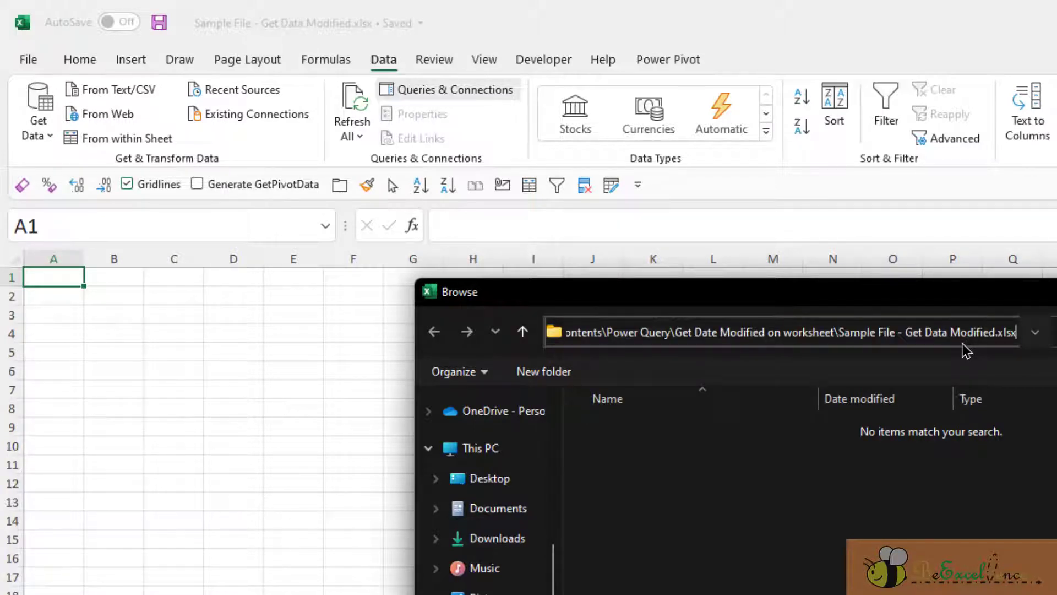
key(BackSpace)
key(BackSpace)
key(BackSpace)
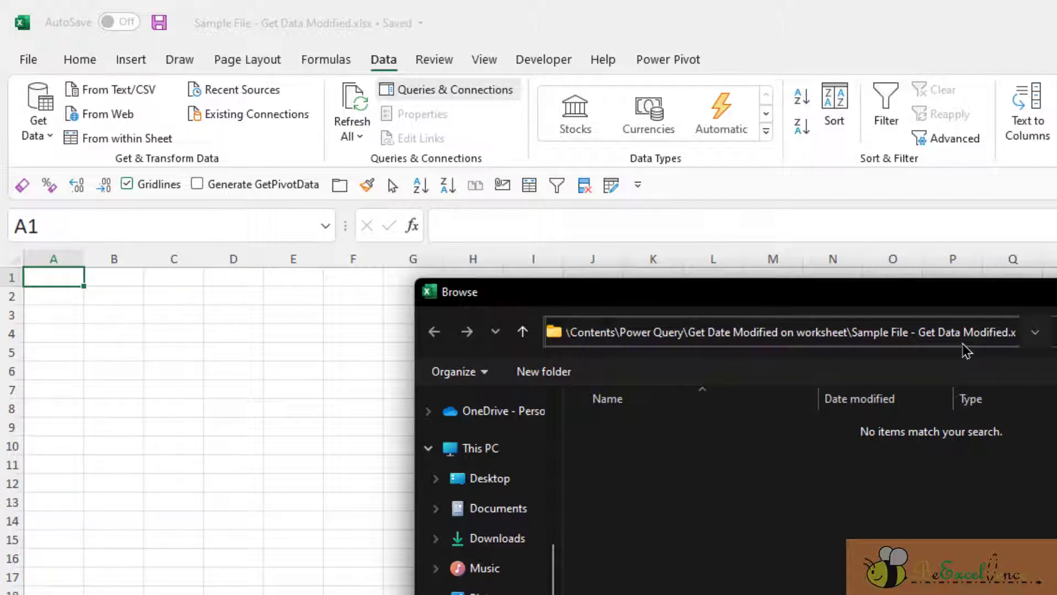
key(BackSpace)
key(BackSpace)
key(BackSpace)
key(BackSpace)
key(BackSpace)
key(BackSpace)
key(BackSpace)
key(BackSpace)
key(BackSpace)
key(BackSpace)
key(BackSpace)
key(BackSpace)
key(BackSpace)
key(BackSpace)
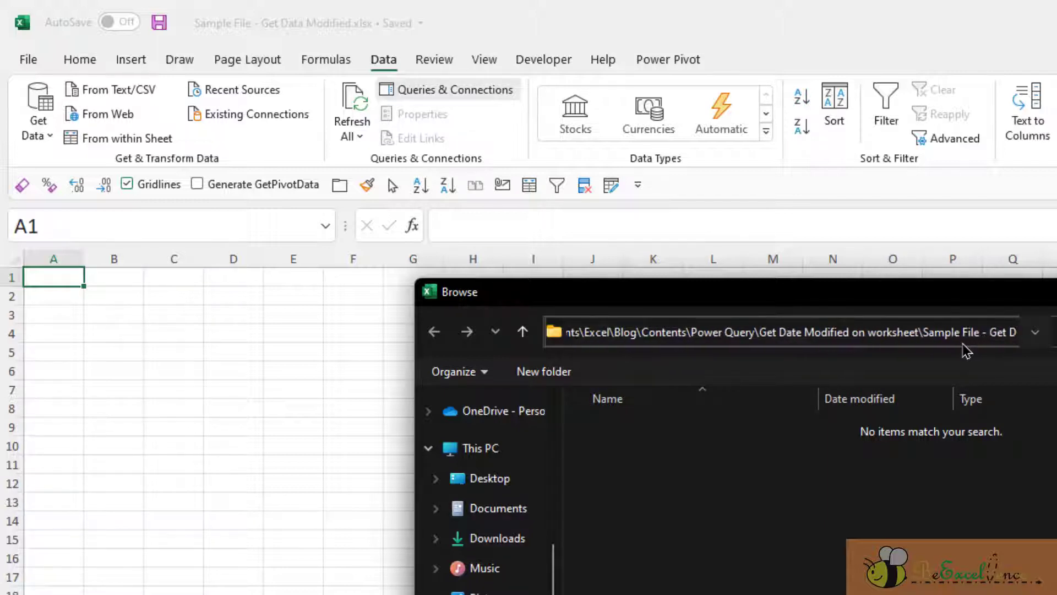
key(BackSpace)
key(BackSpace)
key(BackSpace)
key(BackSpace)
key(BackSpace)
key(BackSpace)
key(BackSpace)
key(BackSpace)
key(BackSpace)
key(BackSpace)
key(BackSpace)
key(BackSpace)
key(BackSpace)
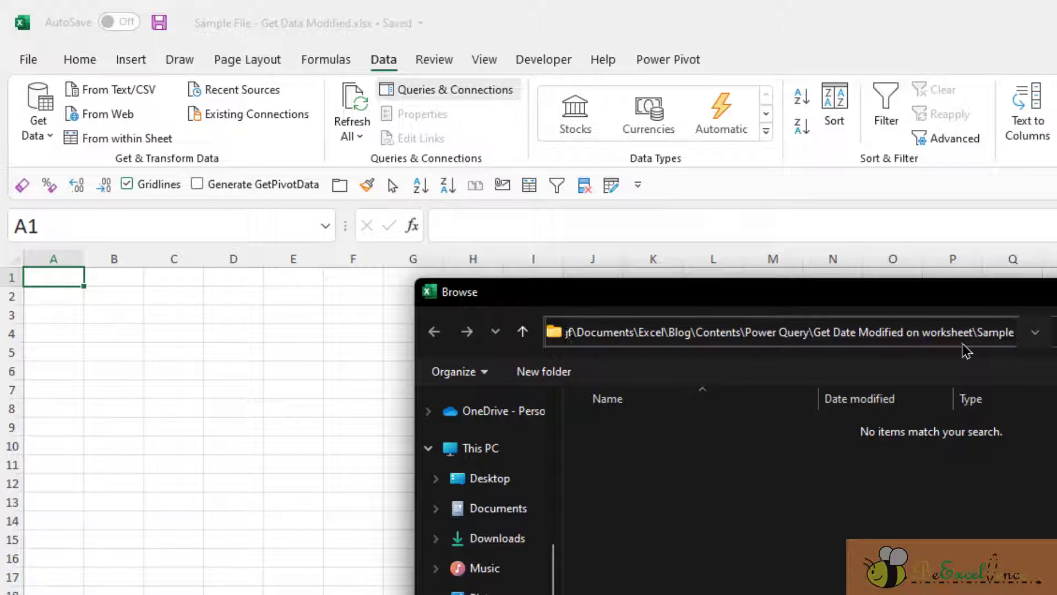
key(BackSpace)
key(BackSpace)
key(BackSpace)
key(BackSpace)
key(BackSpace)
key(BackSpace)
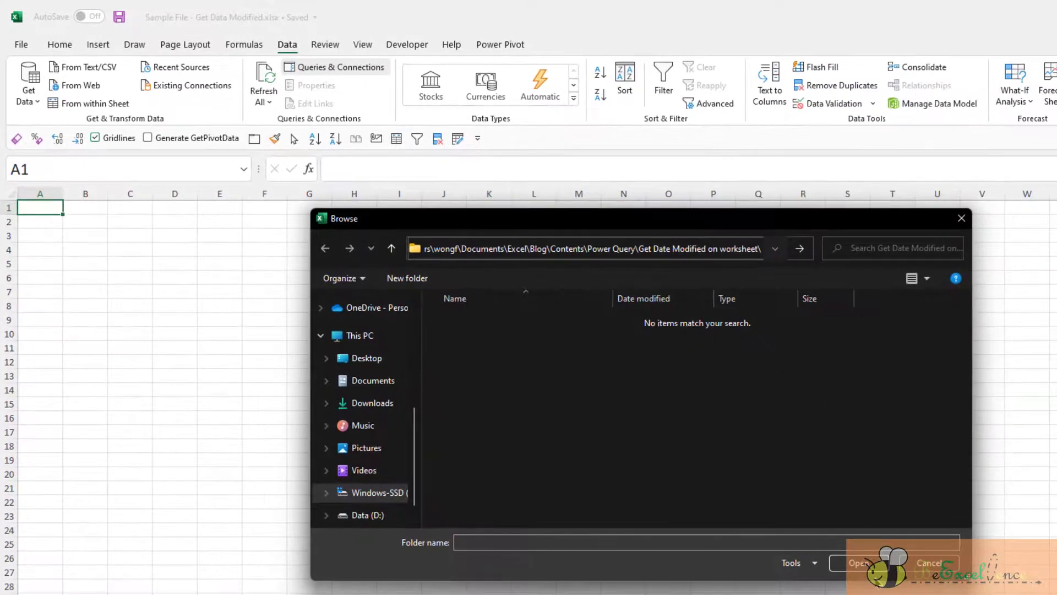
Load the Get Date Modified on worksheet folder into the Power Query Editor and select the Date modified column
click(862, 564)
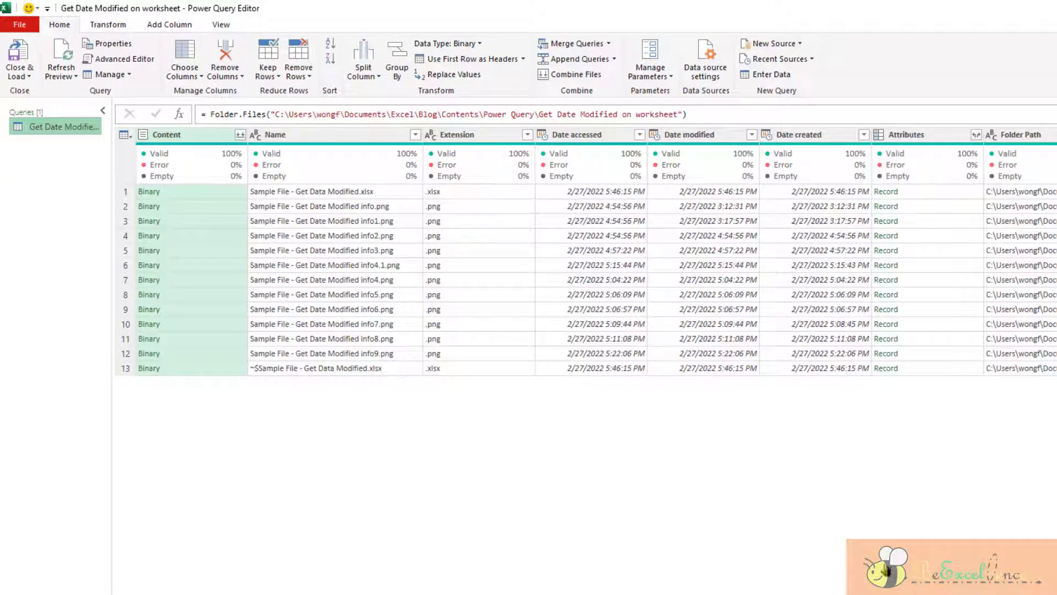
click(719, 133)
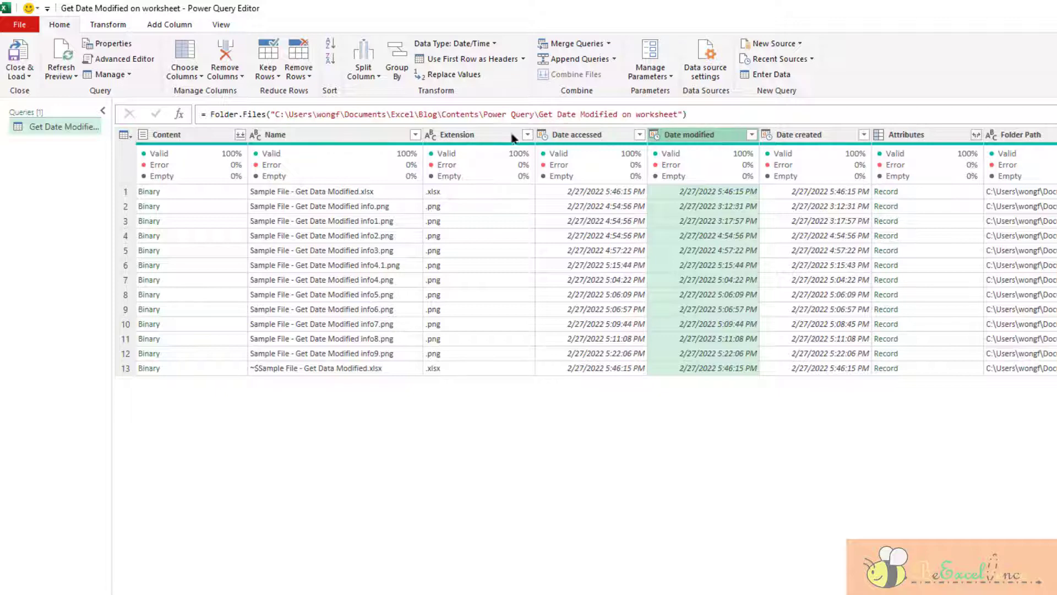
Filter the Name column to only Sample File - Get Data Modified.xlsx
click(415, 134)
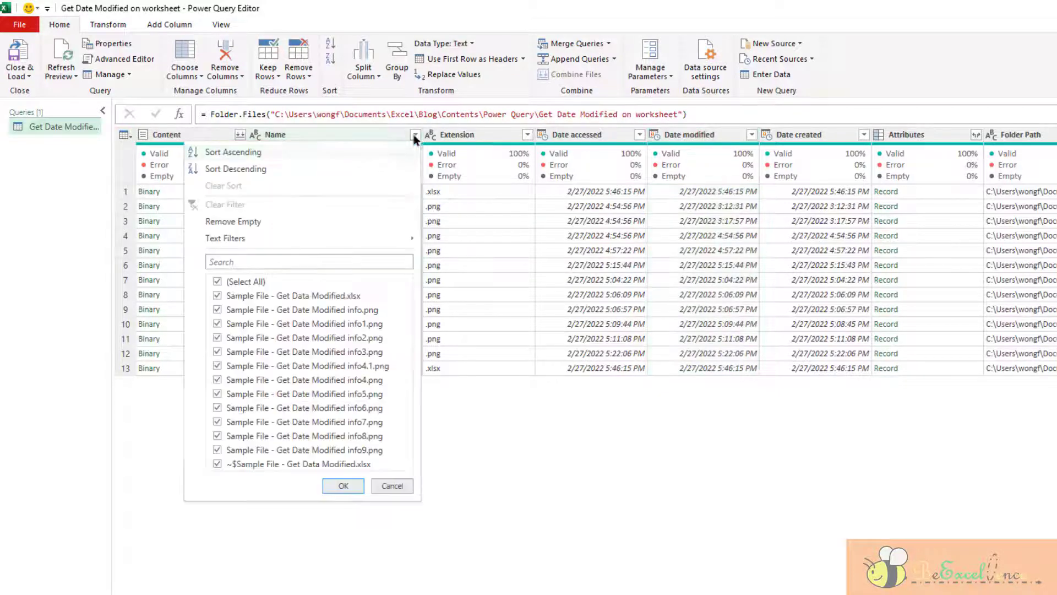
click(218, 282)
click(263, 300)
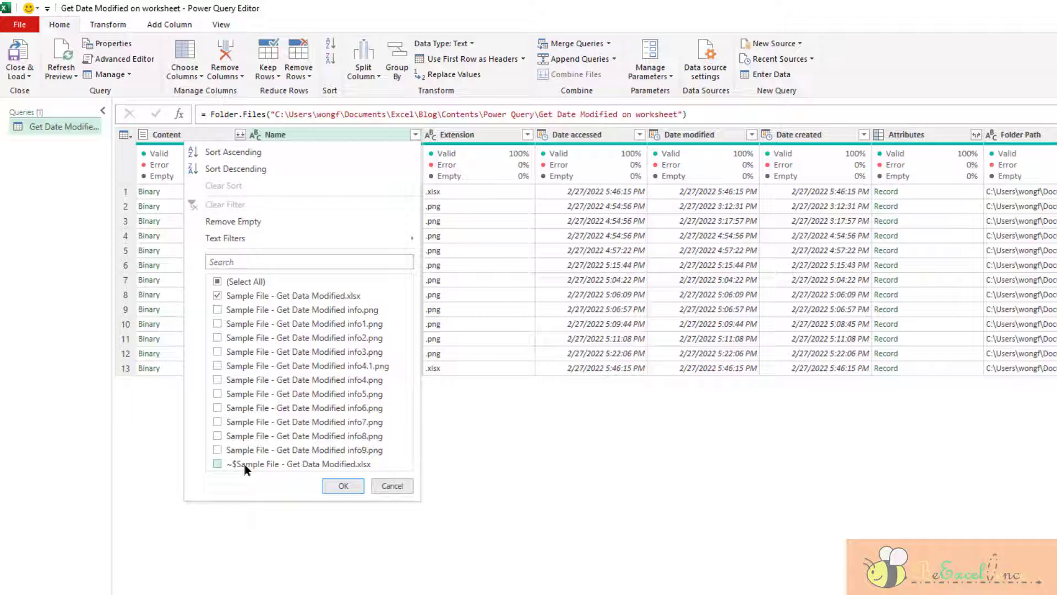
click(350, 484)
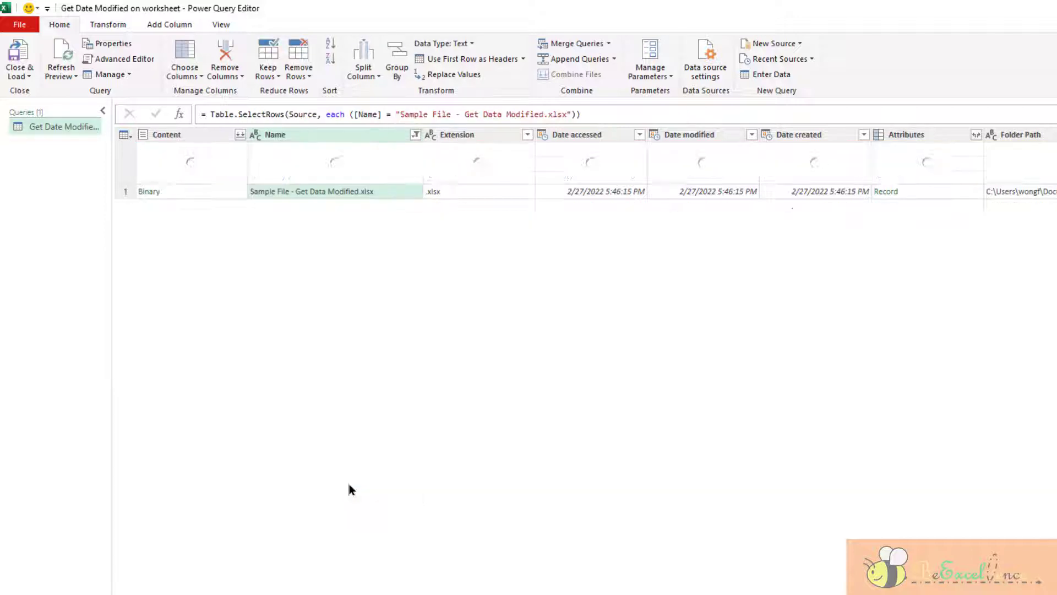
Remove every column except Date modified (2/27/2022 5:46:15 PM) and choose Close & Load To
click(391, 196)
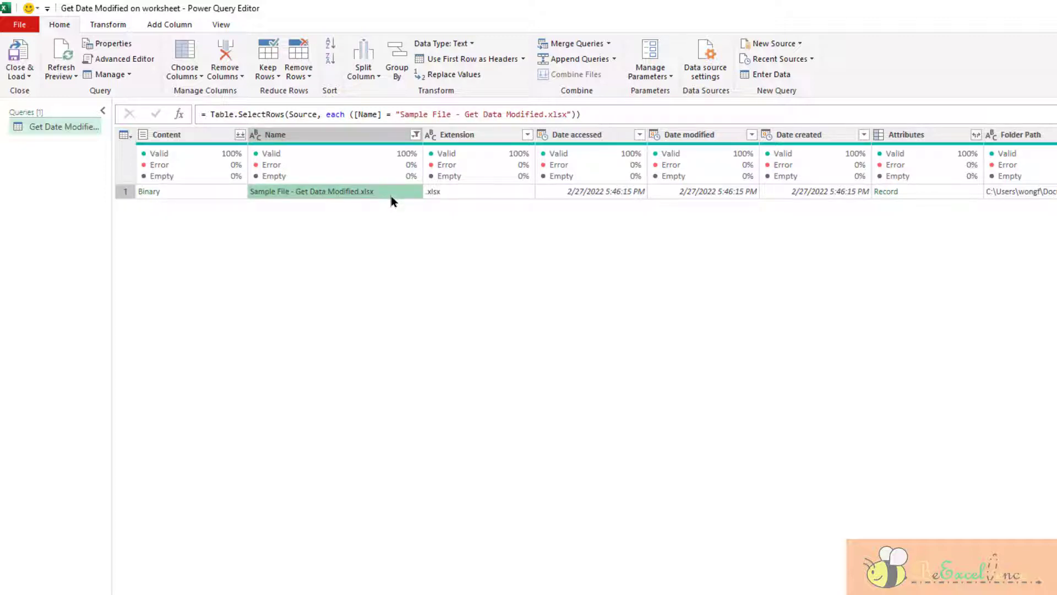
click(713, 139)
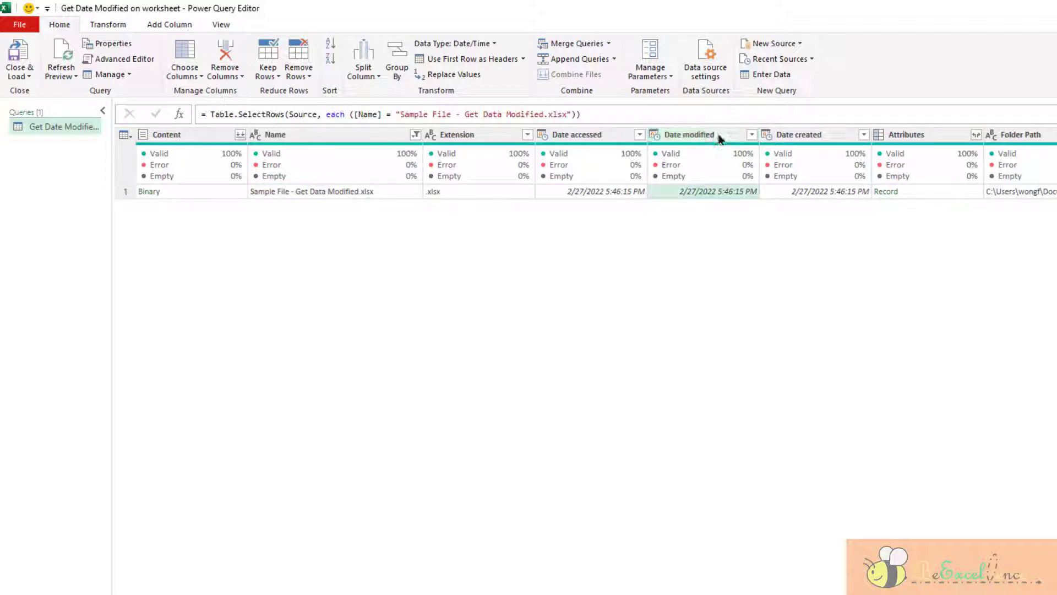
right_click(719, 138)
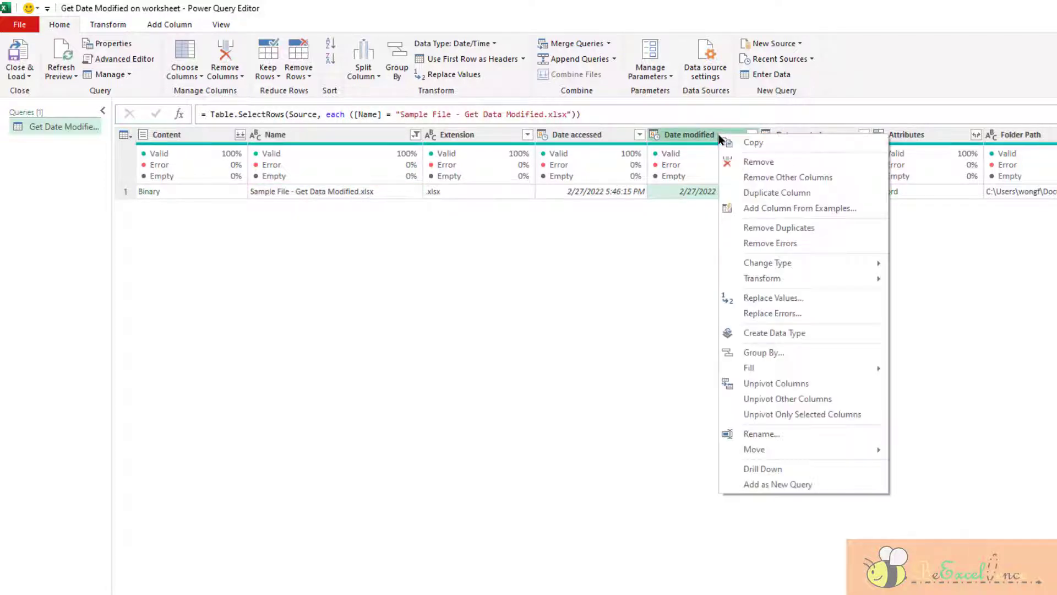
click(782, 176)
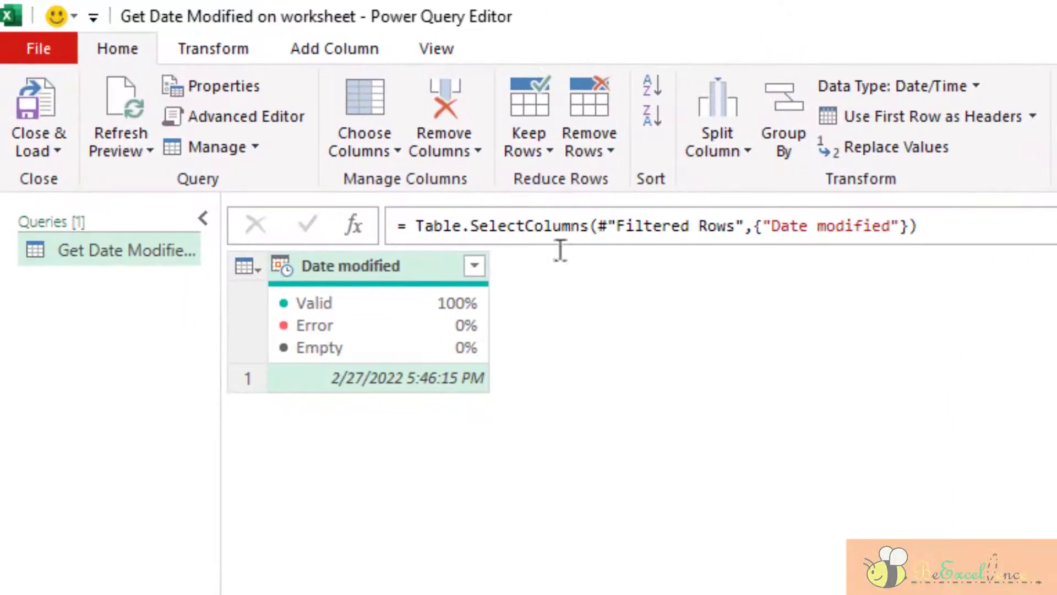
click(43, 150)
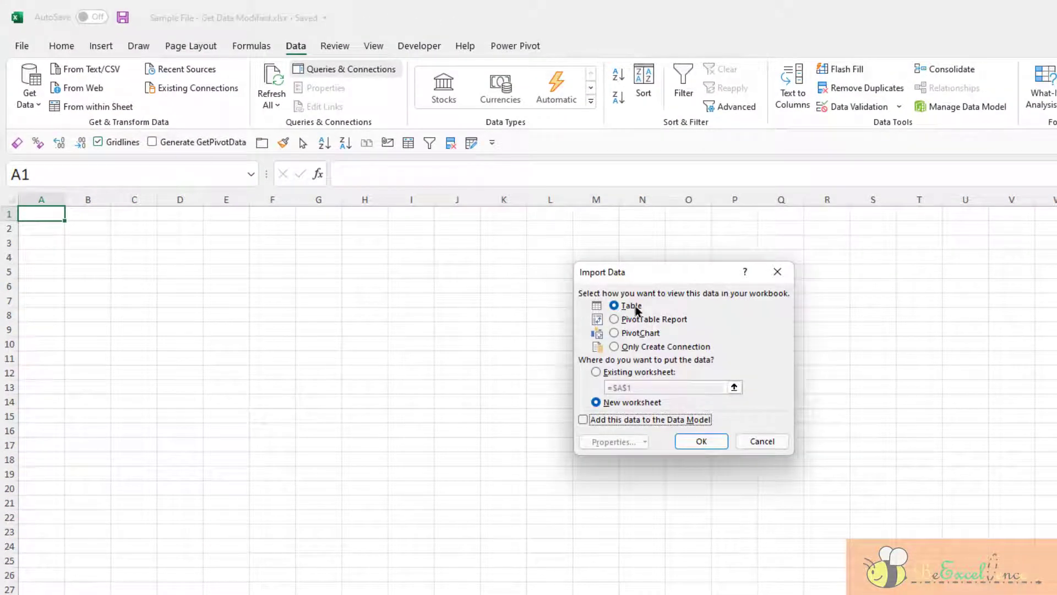
Load the query as a table on the existing worksheet starting at =$A$1
click(604, 373)
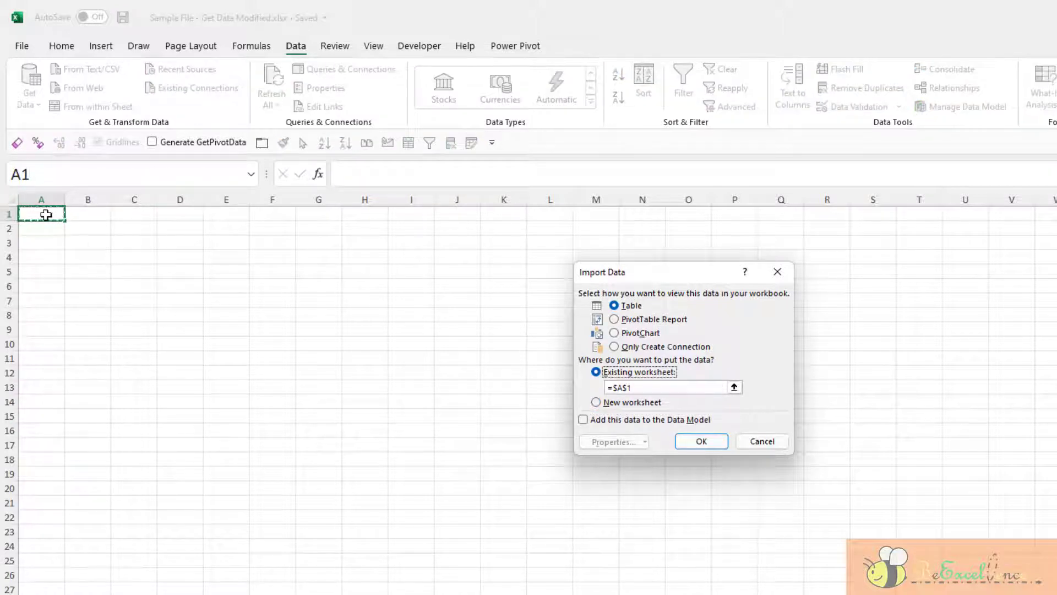
click(703, 441)
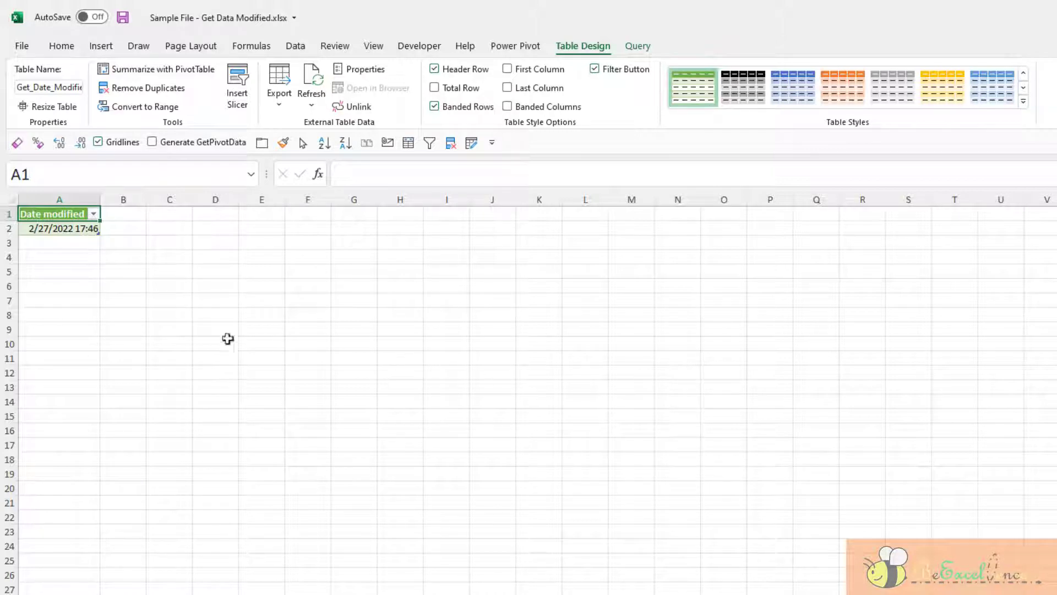
scroll(123, 321, up, 4)
scroll(124, 321, up, 3)
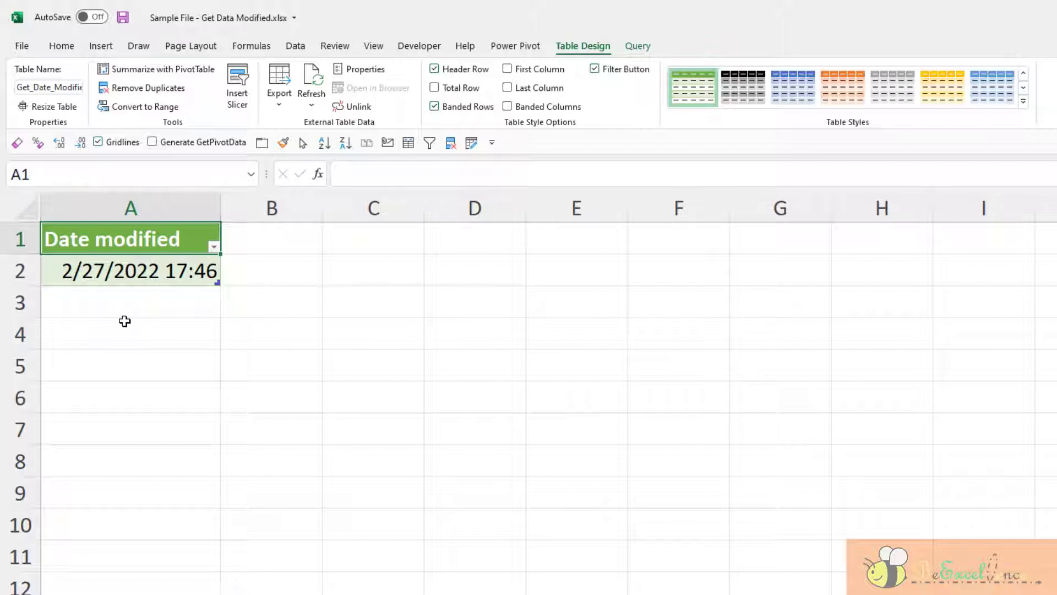
Save the workbook, then refresh the table so A2 updates to 2/27/2022 17:50
click(23, 44)
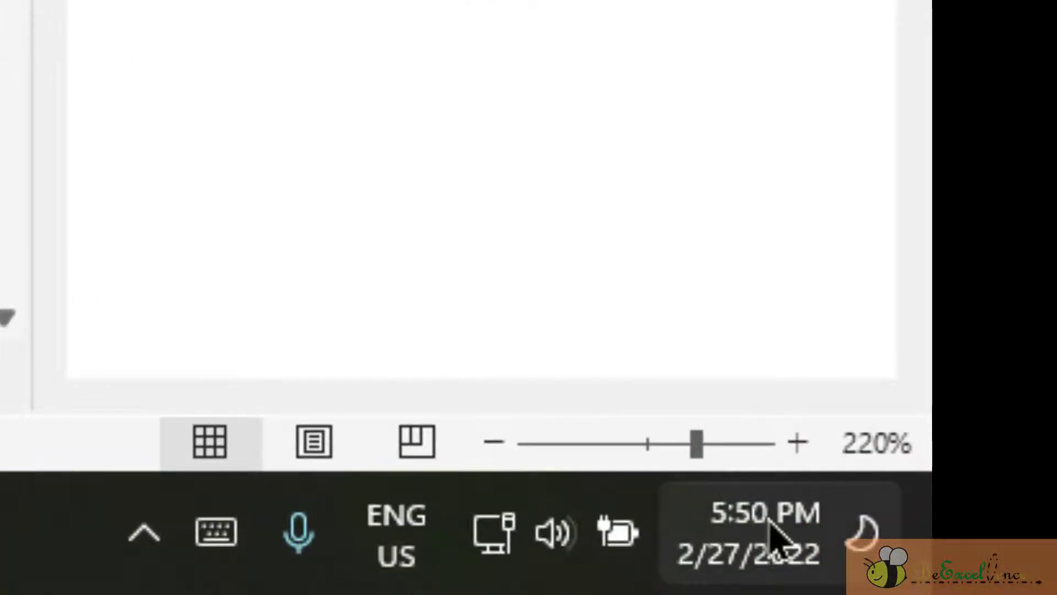
mouse_move(771, 538)
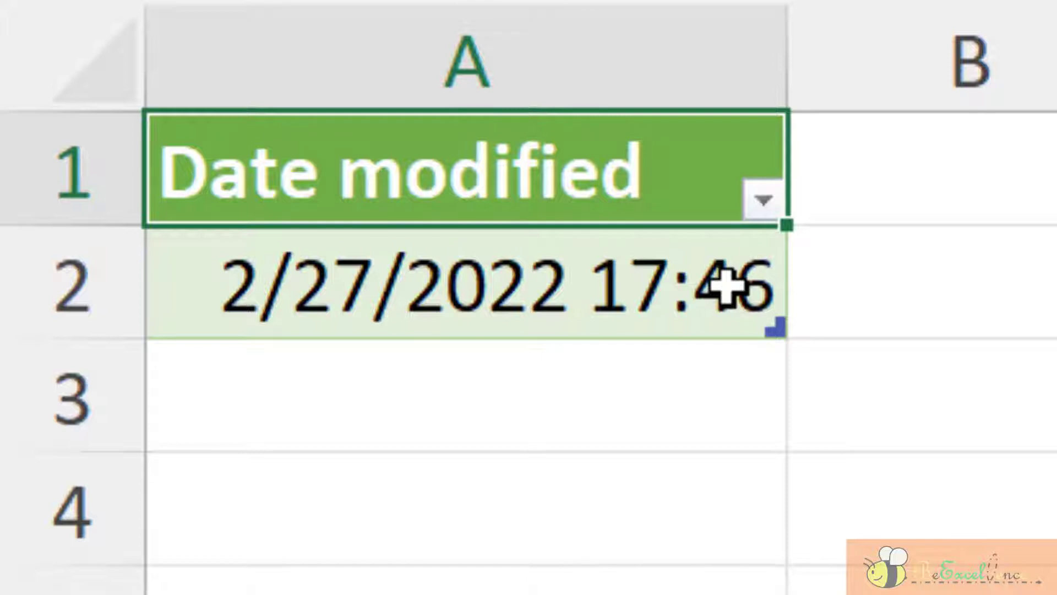
right_click(727, 287)
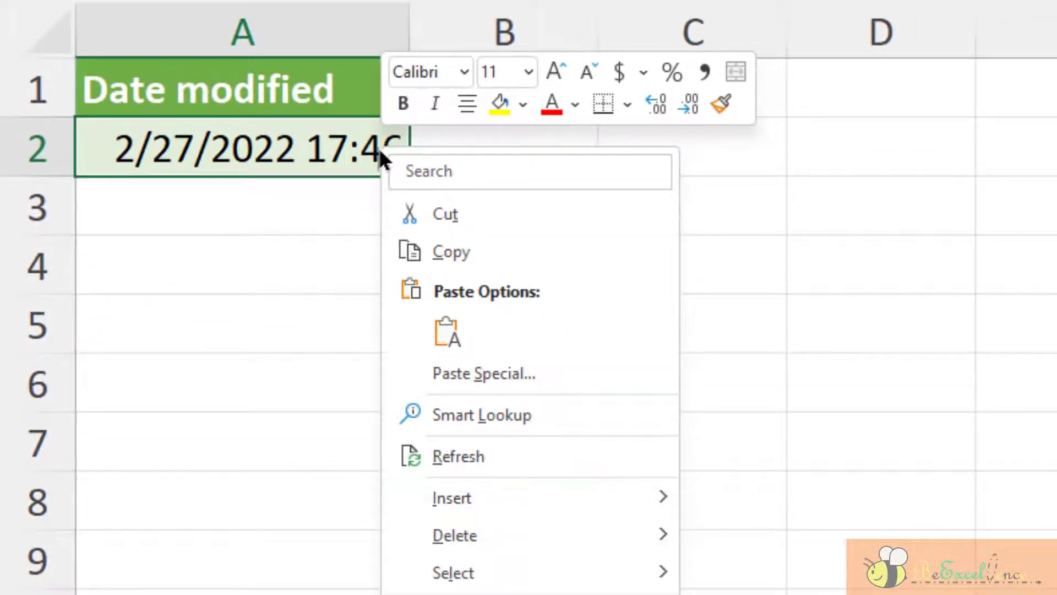
click(520, 455)
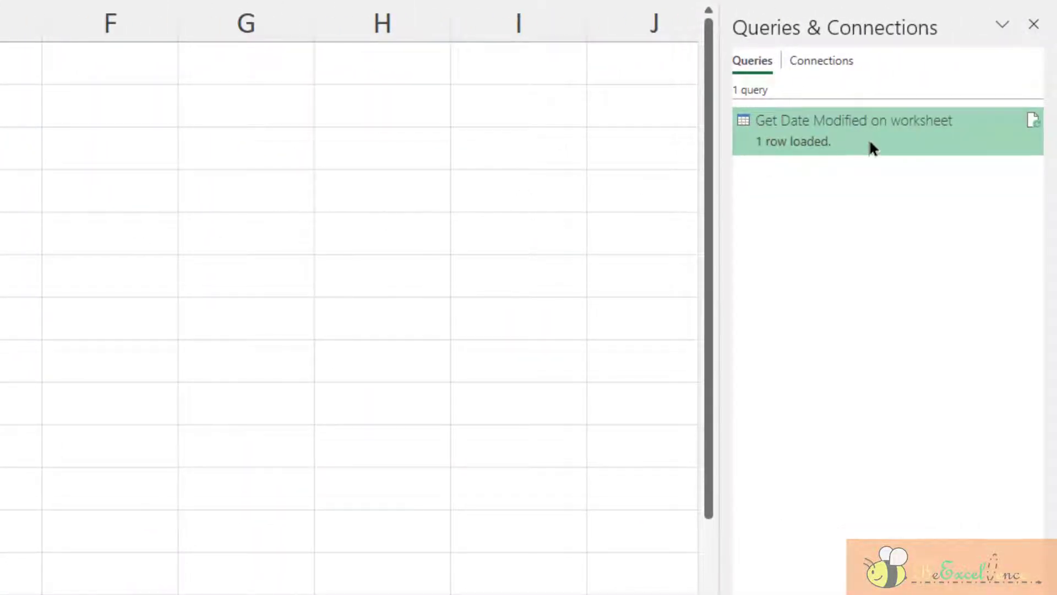
Enable 'Refresh data when opening the file' in the Get Date Modified on worksheet query's properties
right_click(869, 147)
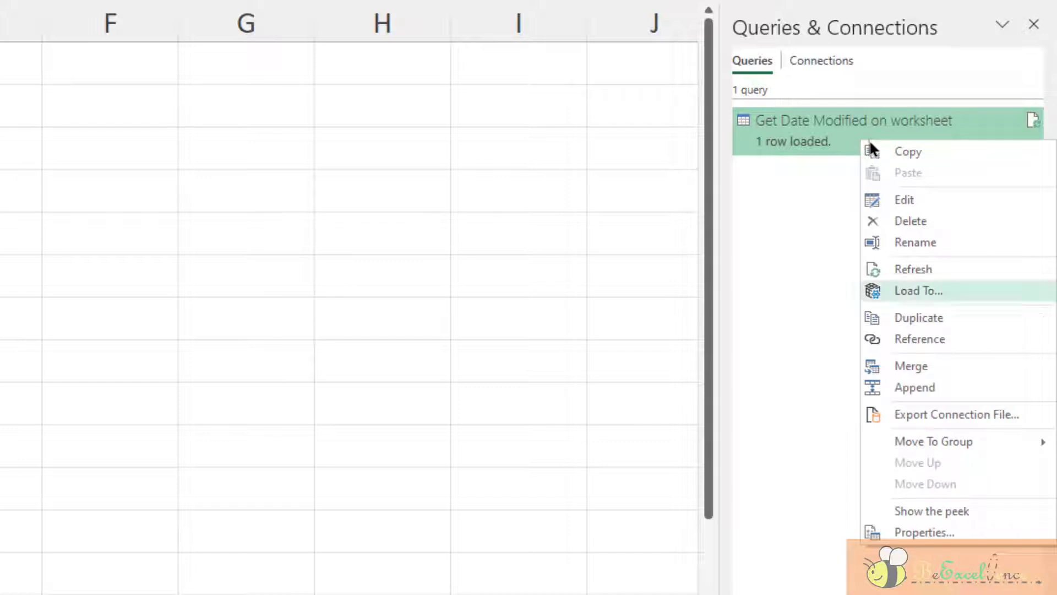
click(972, 533)
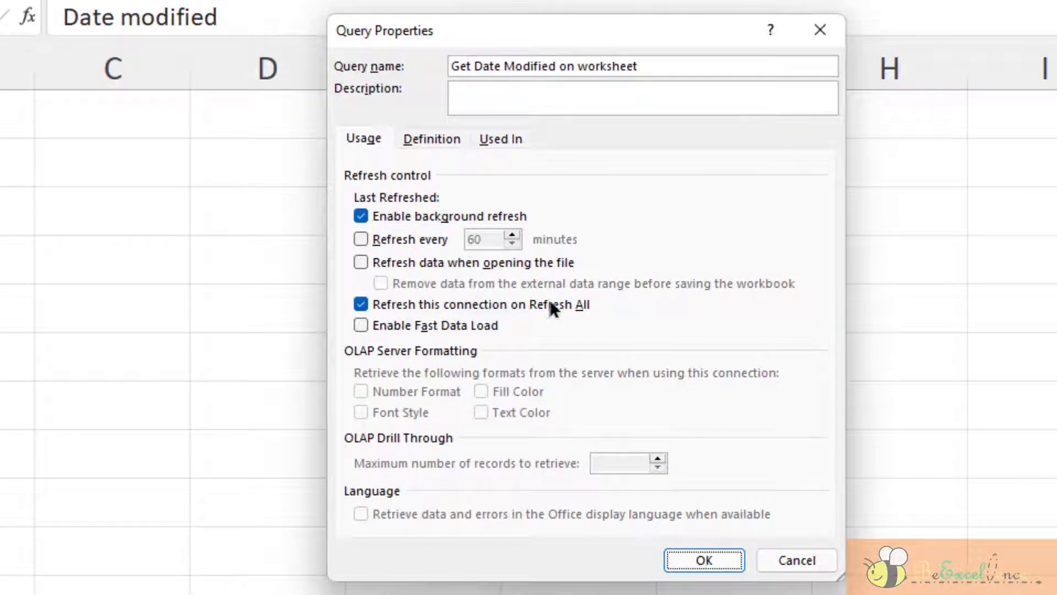
click(440, 264)
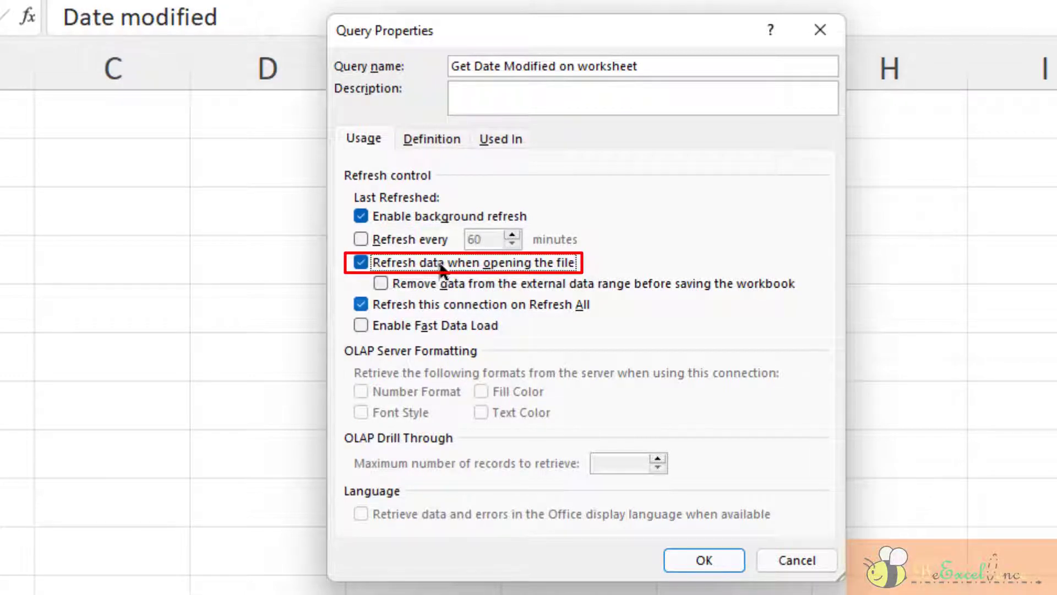
click(704, 559)
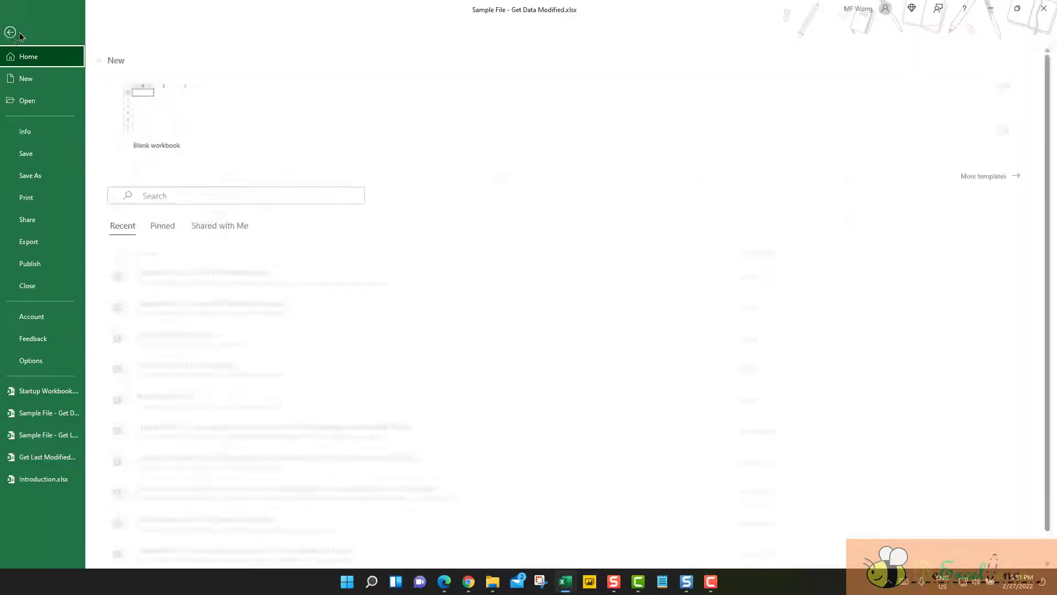
Save the workbook and close it
click(30, 154)
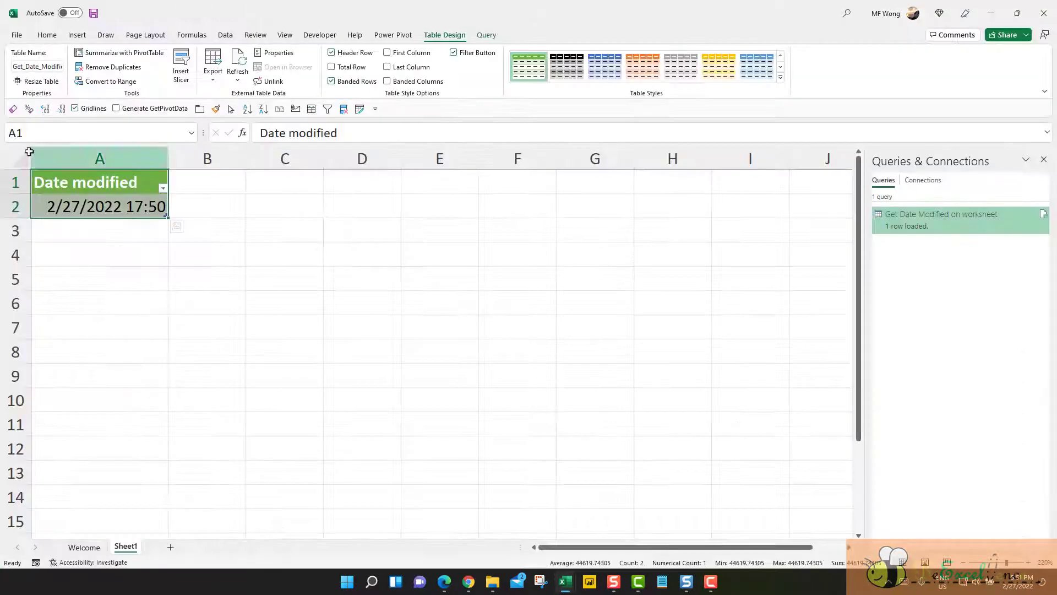
click(137, 225)
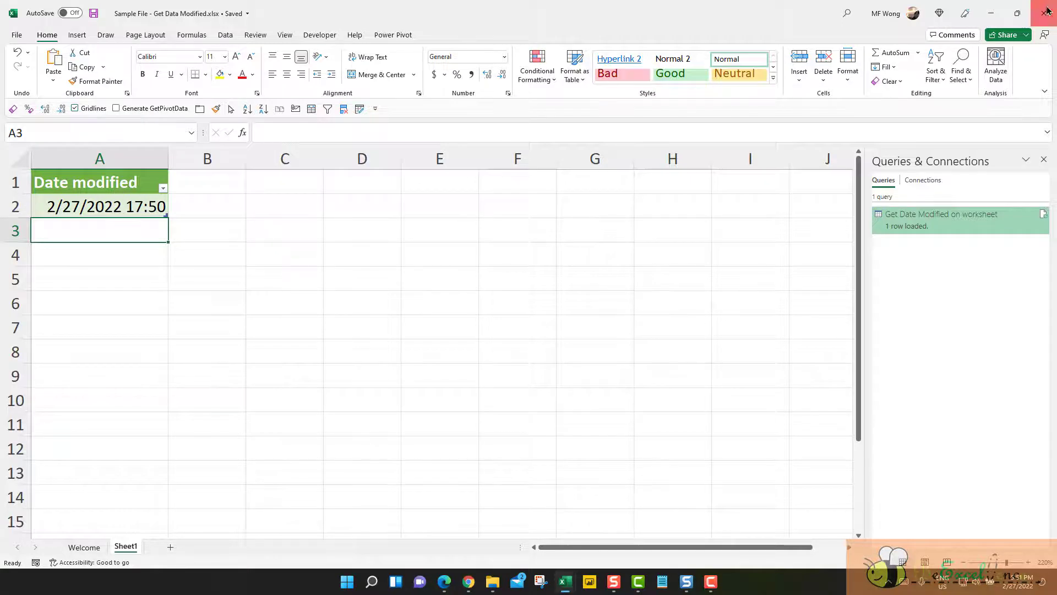
click(1046, 6)
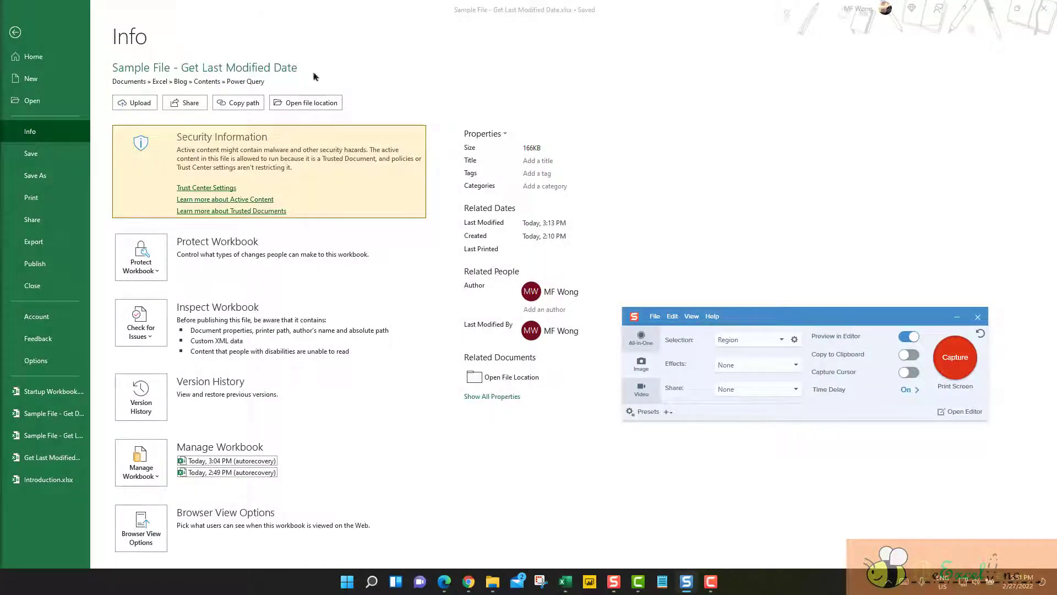
Reopen Sample File - Get Data Modified.xlsx from Recent and enable content so A2 refreshes to 17:51
click(45, 102)
click(38, 105)
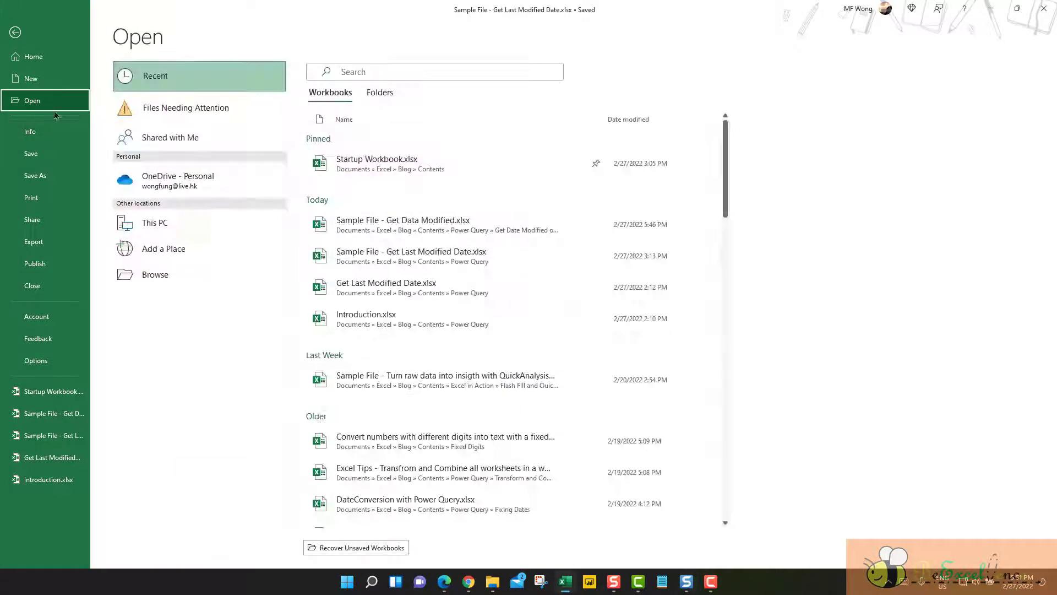
click(443, 226)
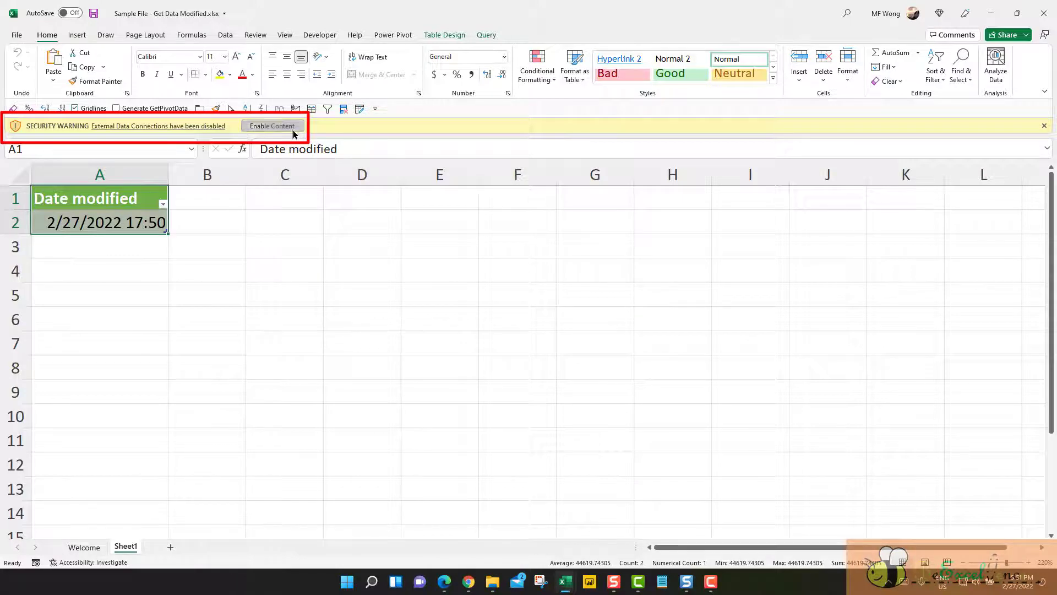
click(273, 126)
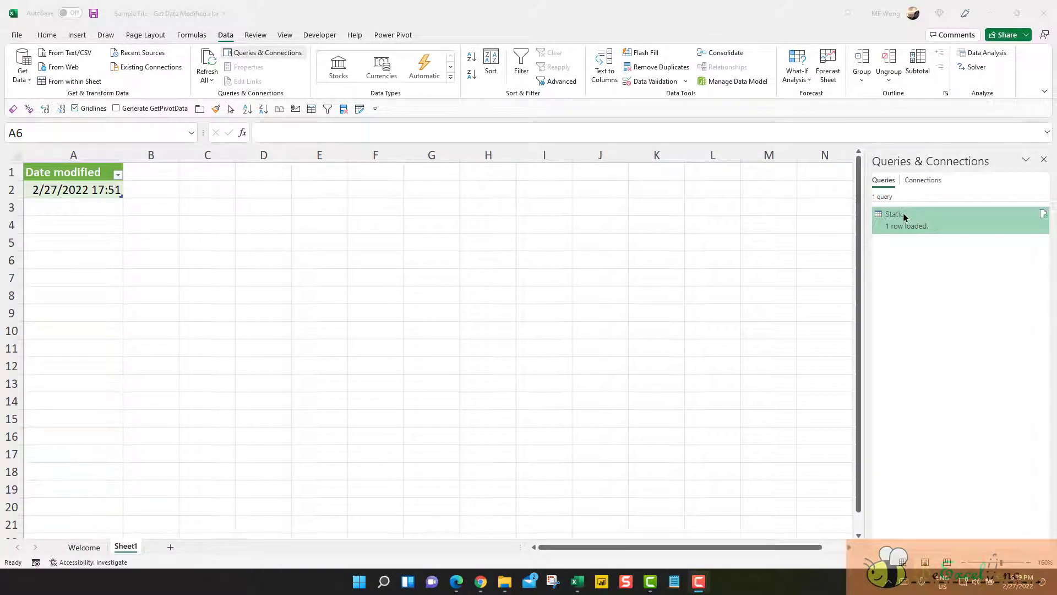
double_click(951, 220)
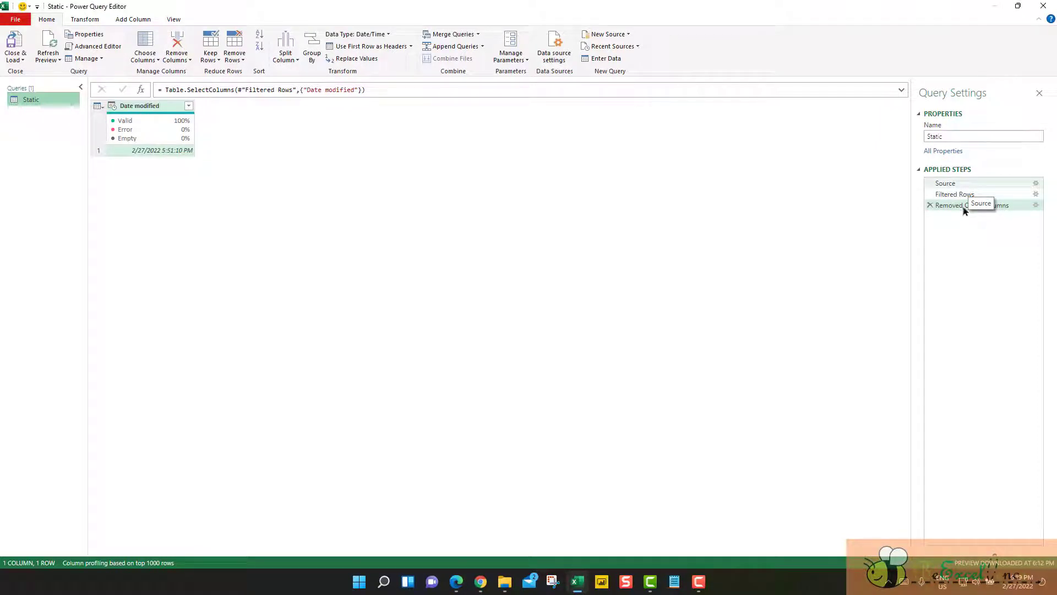
click(984, 186)
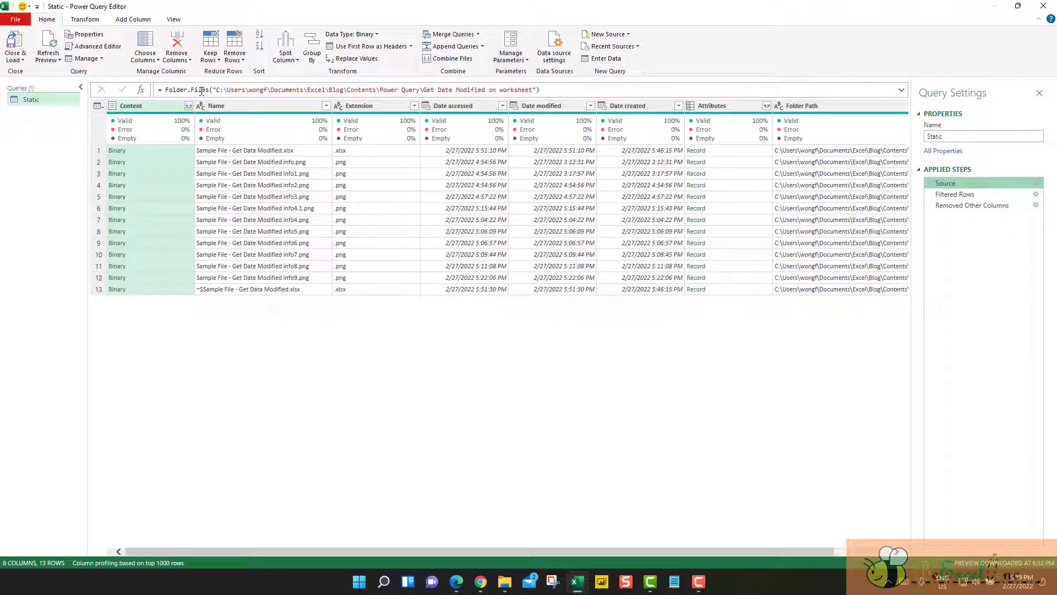
drag(213, 89, 534, 92)
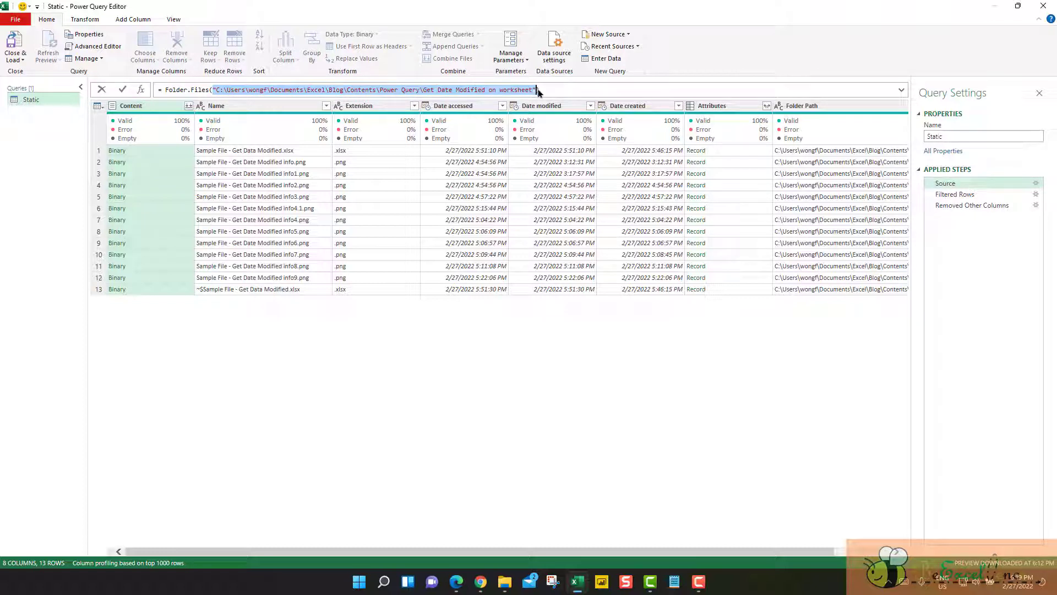
click(985, 198)
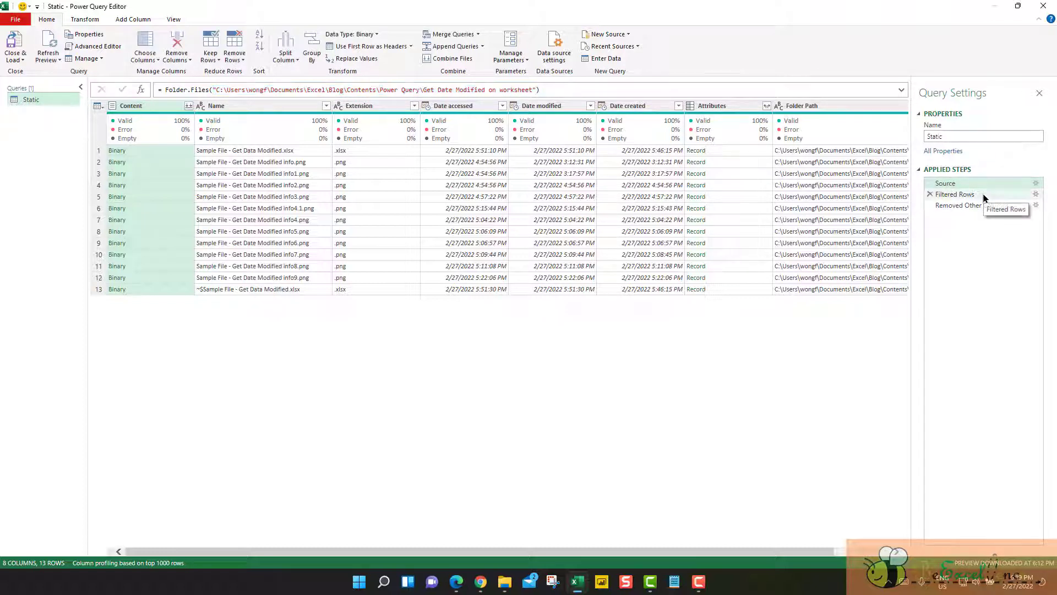
click(985, 196)
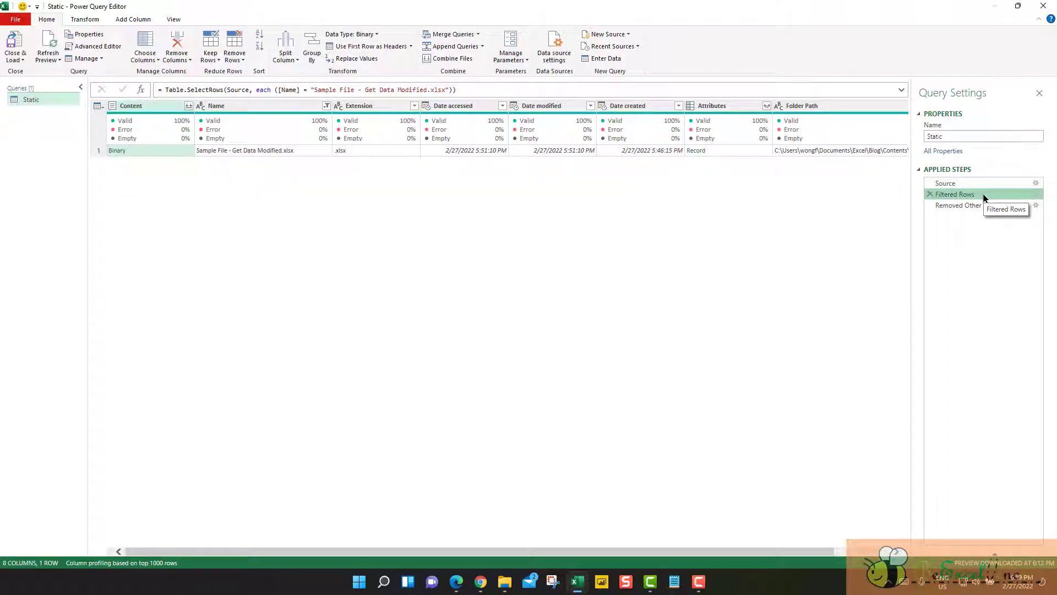
drag(311, 89, 451, 90)
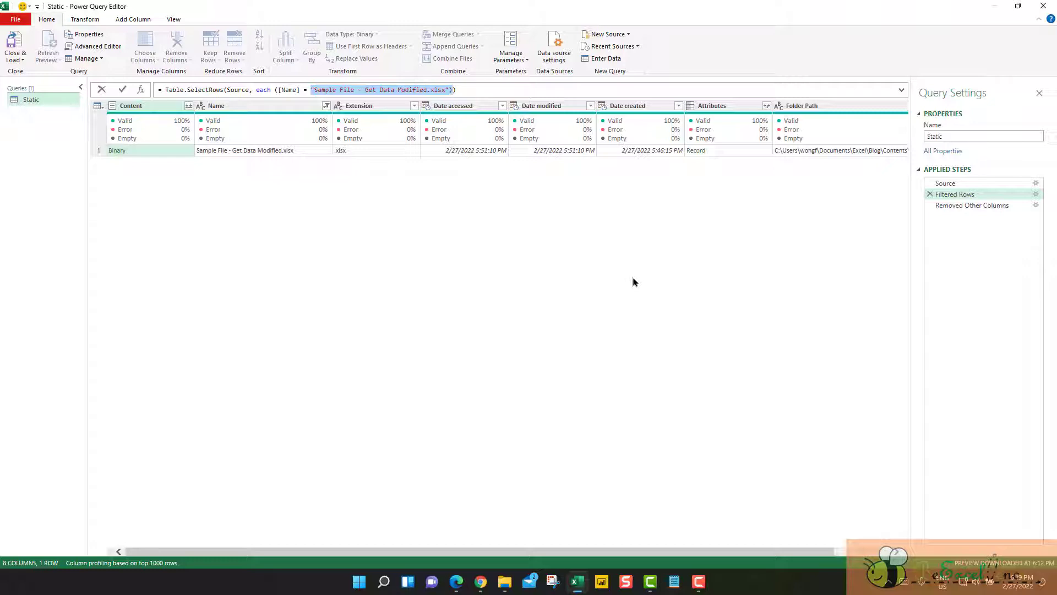
click(963, 208)
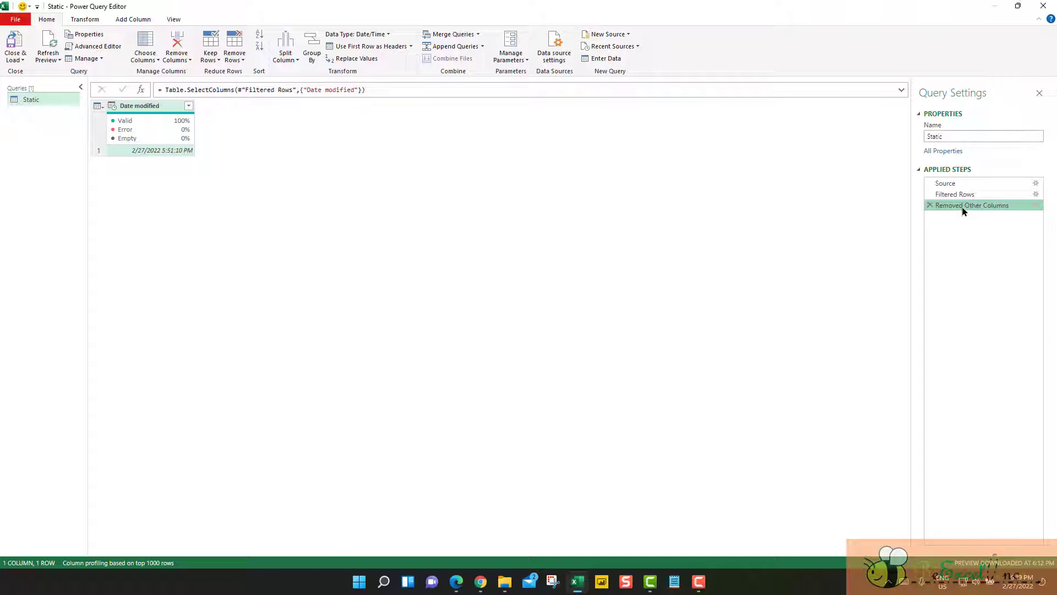
Close the query editor and enter =CELL("filename") in A7 to show the workbook's path and sheet
click(1043, 6)
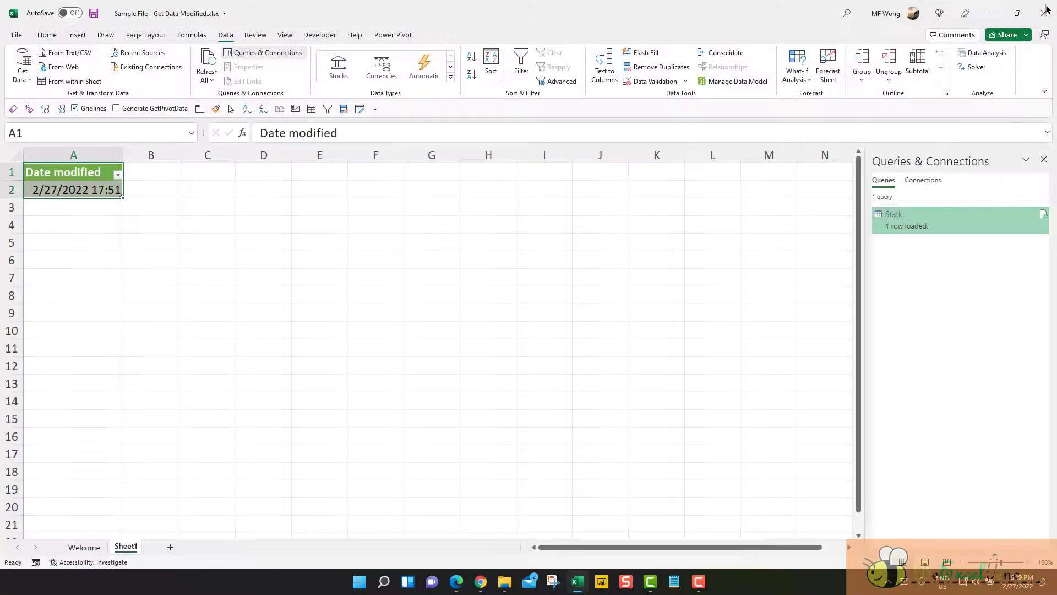
click(97, 285)
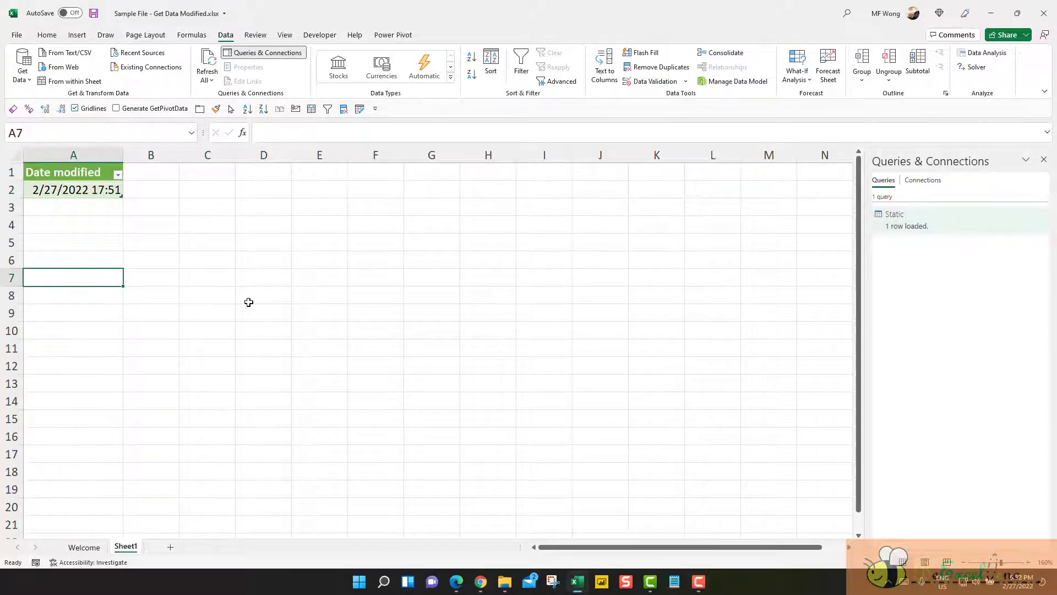
text(=cel)
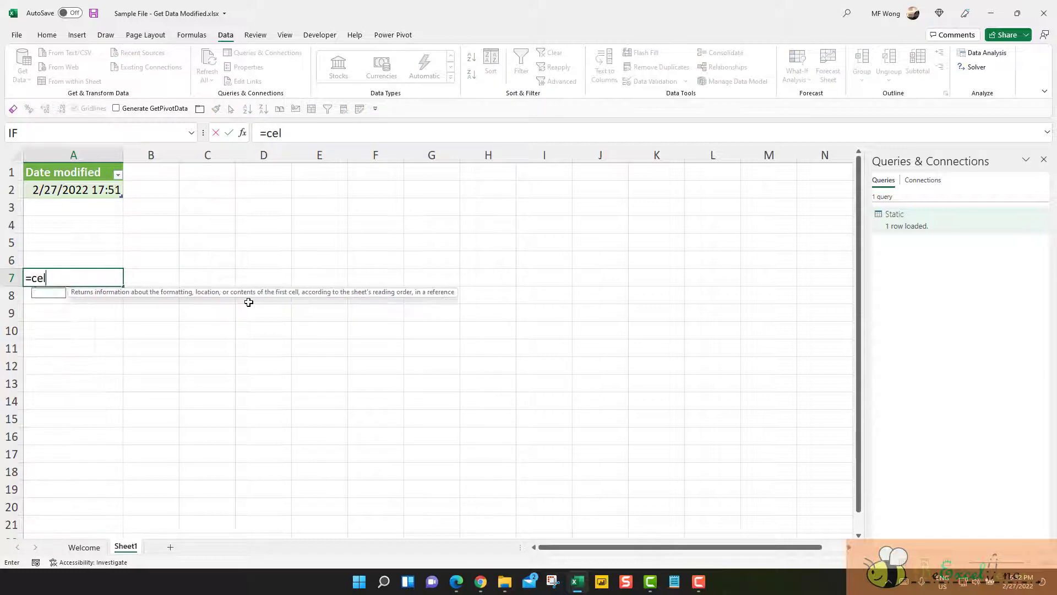
text(l))
key(BackSpace)
text(()
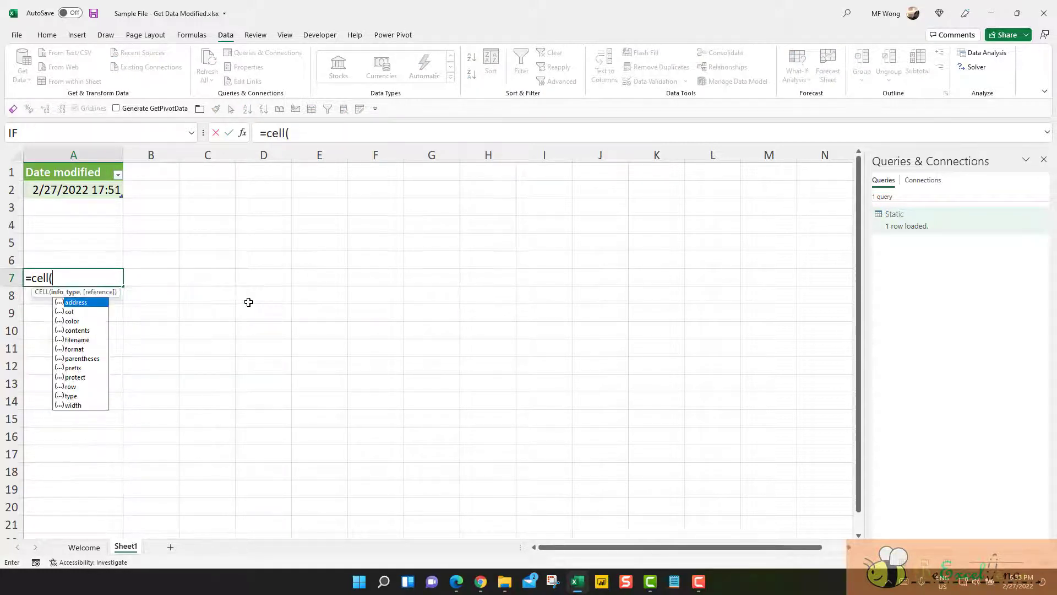
key(Down)
key(Down)
key(Down)
key(Down)
key(Tab)
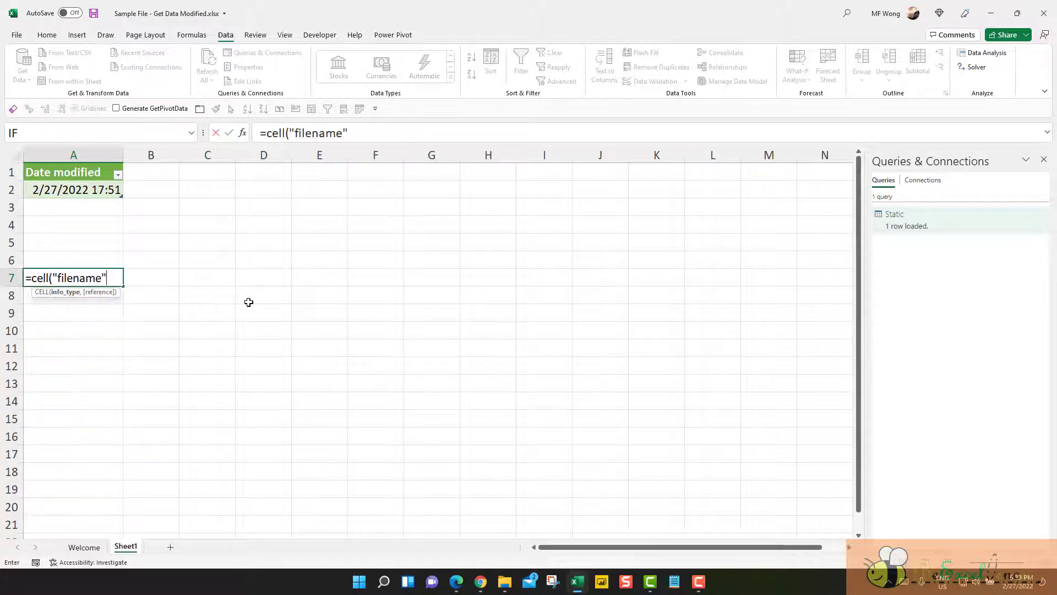
text())
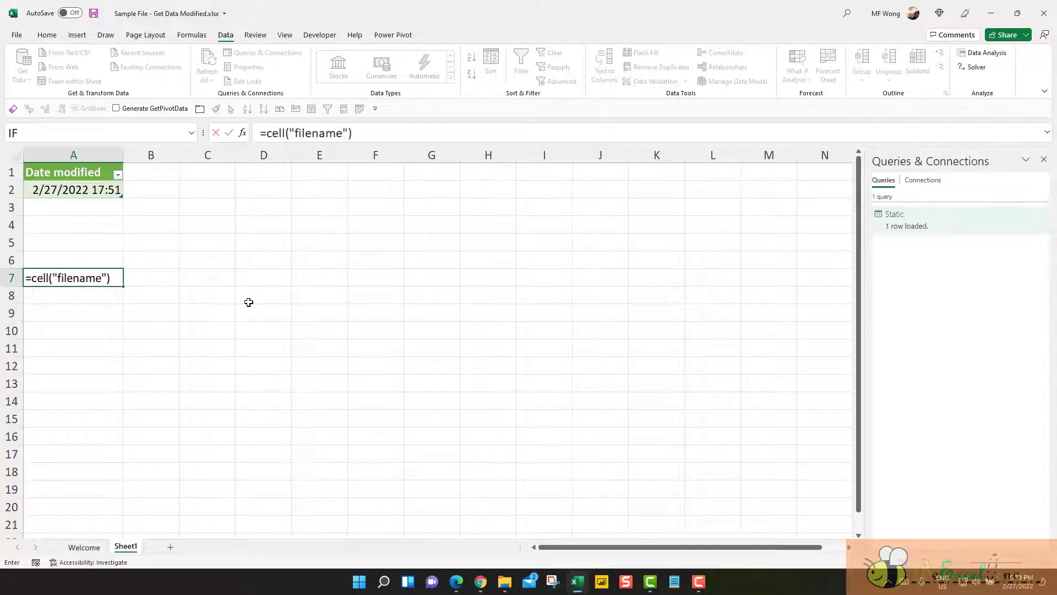
key(Return)
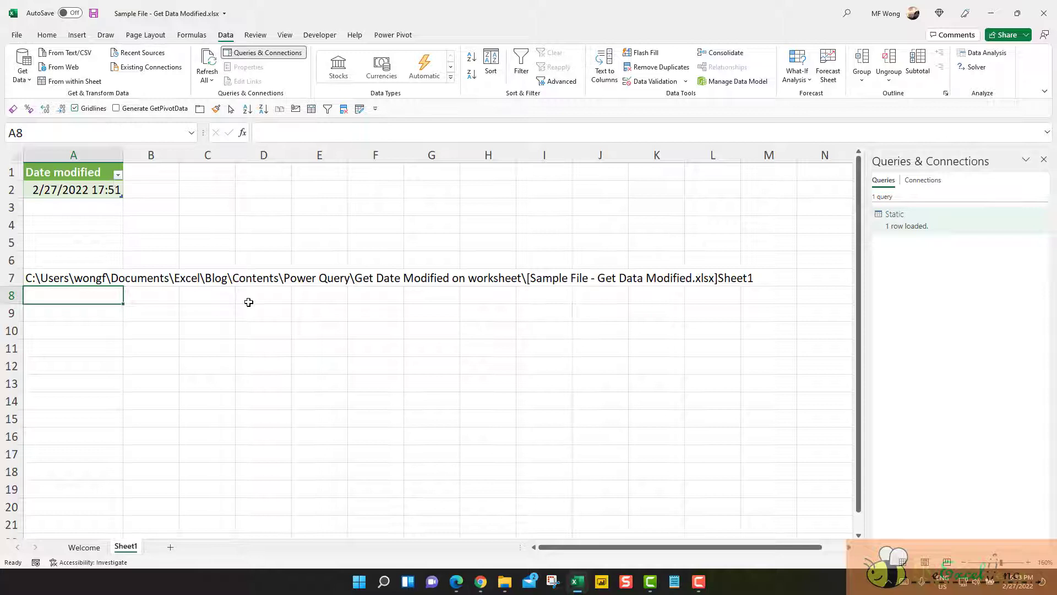
key(Up)
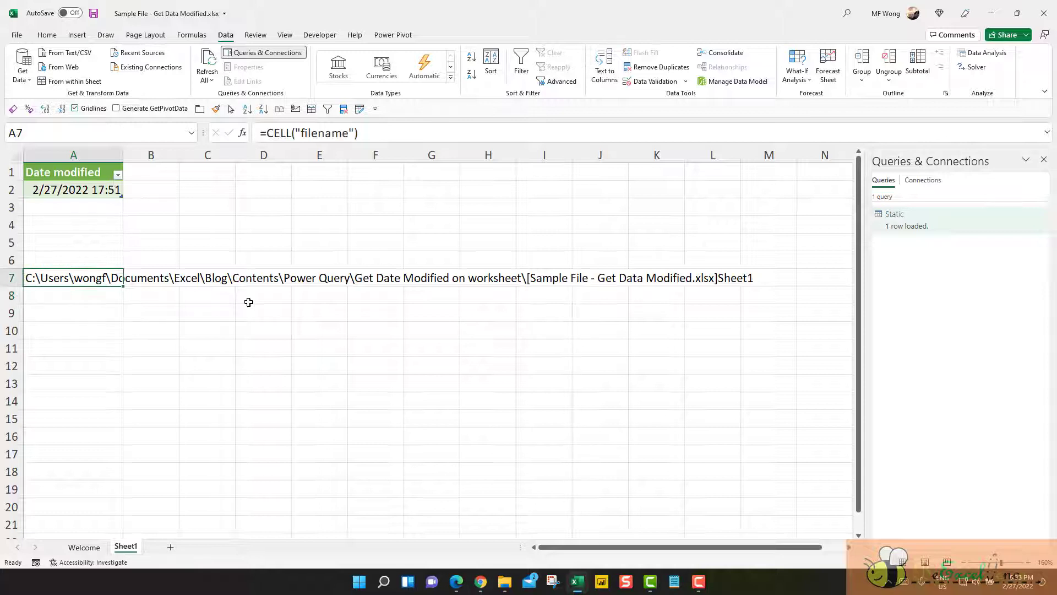
Load cell A7's file path into a new Power Query named Dynamic
right_click(50, 278)
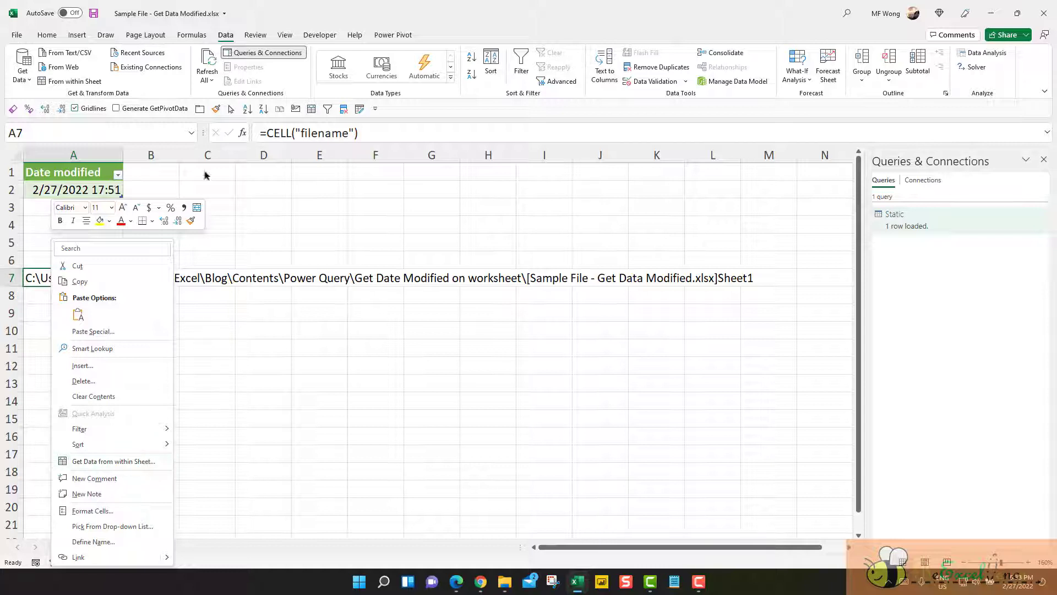
click(230, 36)
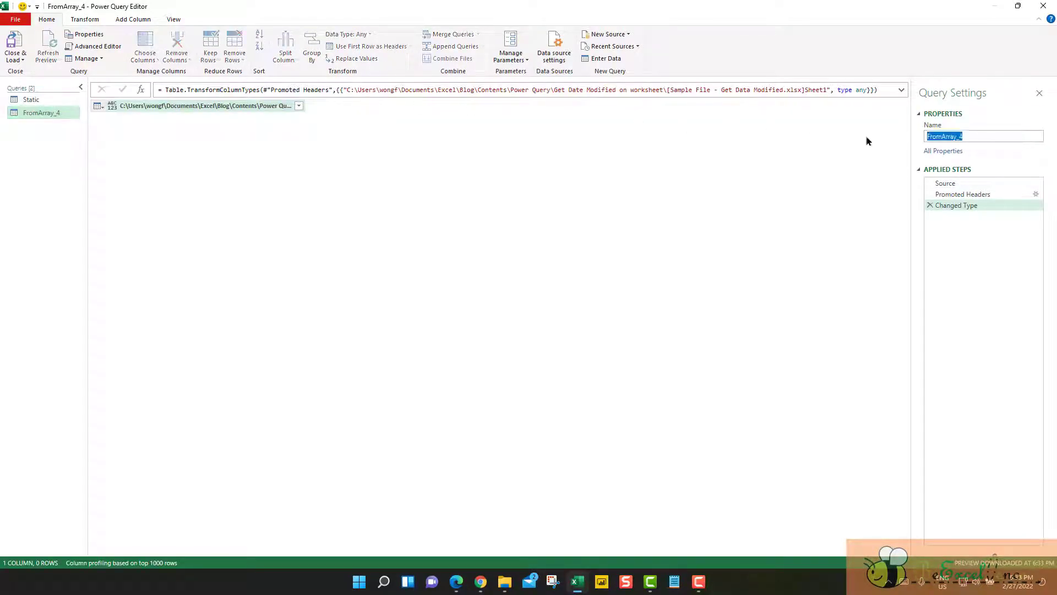
text(Dynamic)
key(Return)
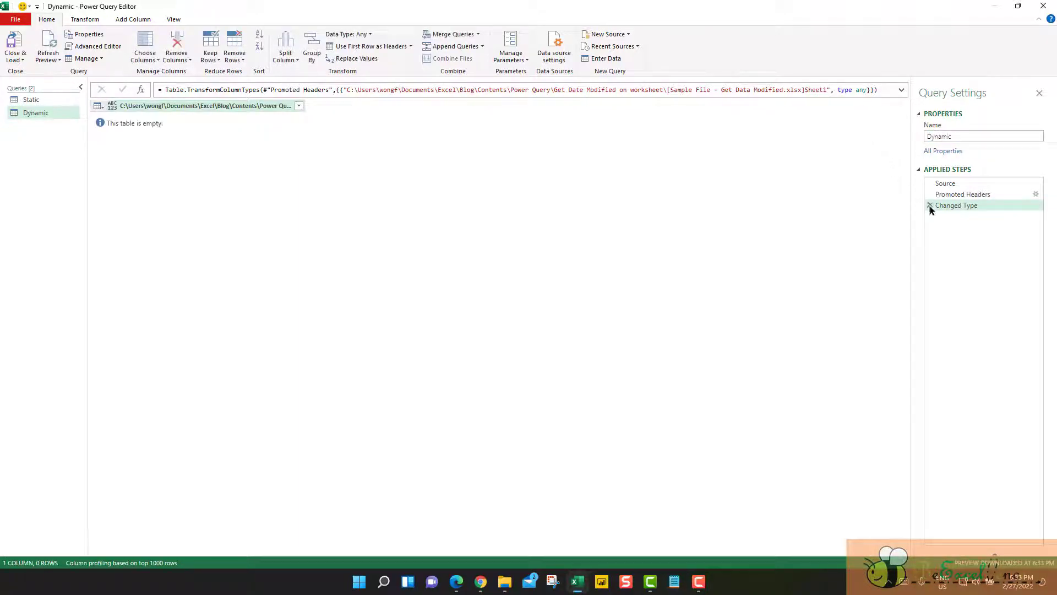
Delete the Changed Type and Promoted Headers steps, keeping Source, and widen Column1 to show the path
click(930, 205)
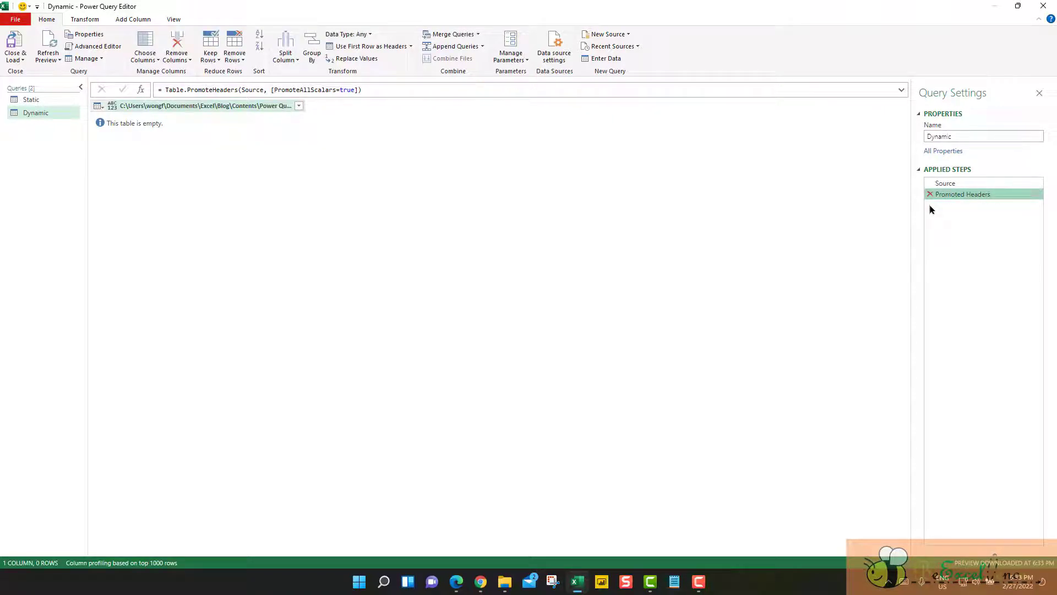
click(929, 194)
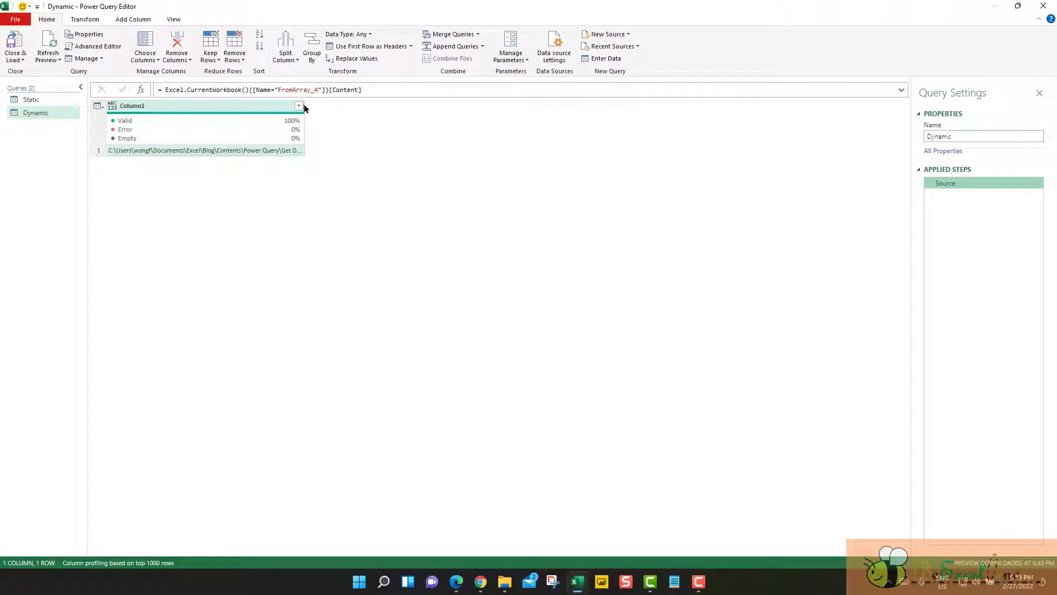
drag(305, 108, 478, 110)
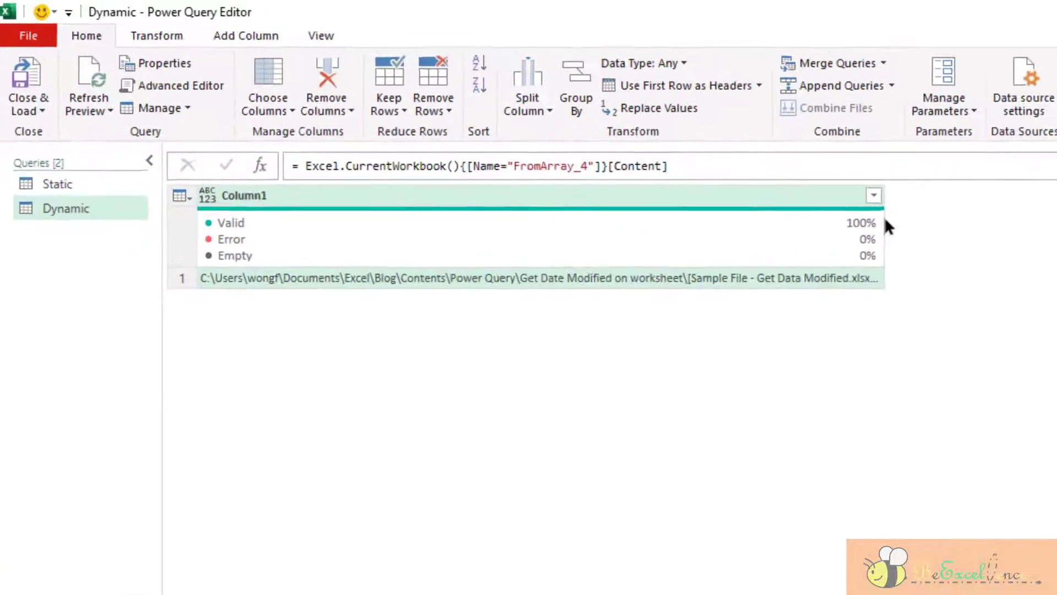
drag(934, 202, 986, 203)
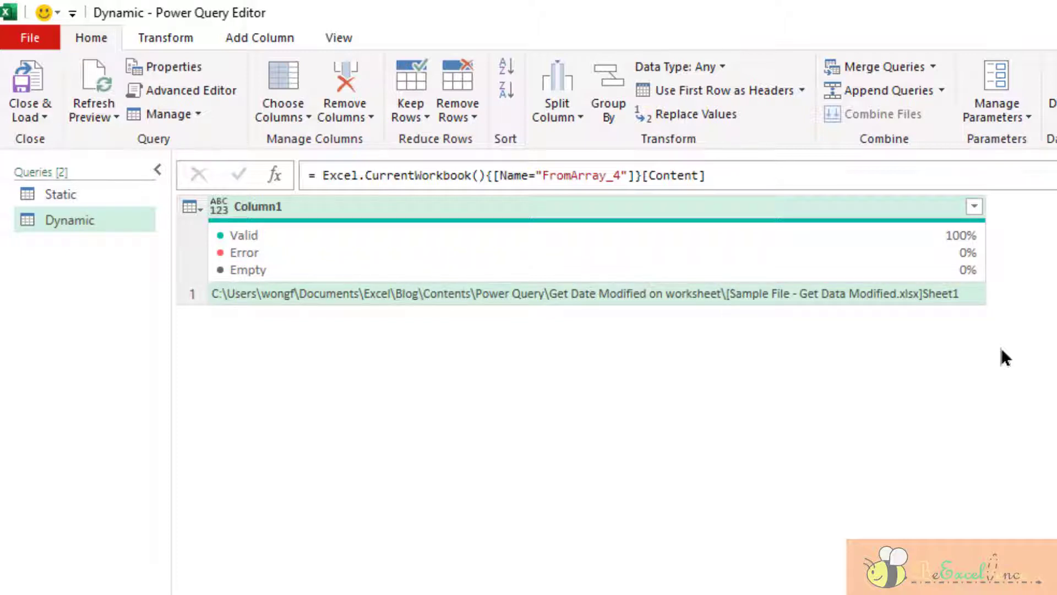
Extract the text between the delimiters [ and ] from Column1
click(179, 37)
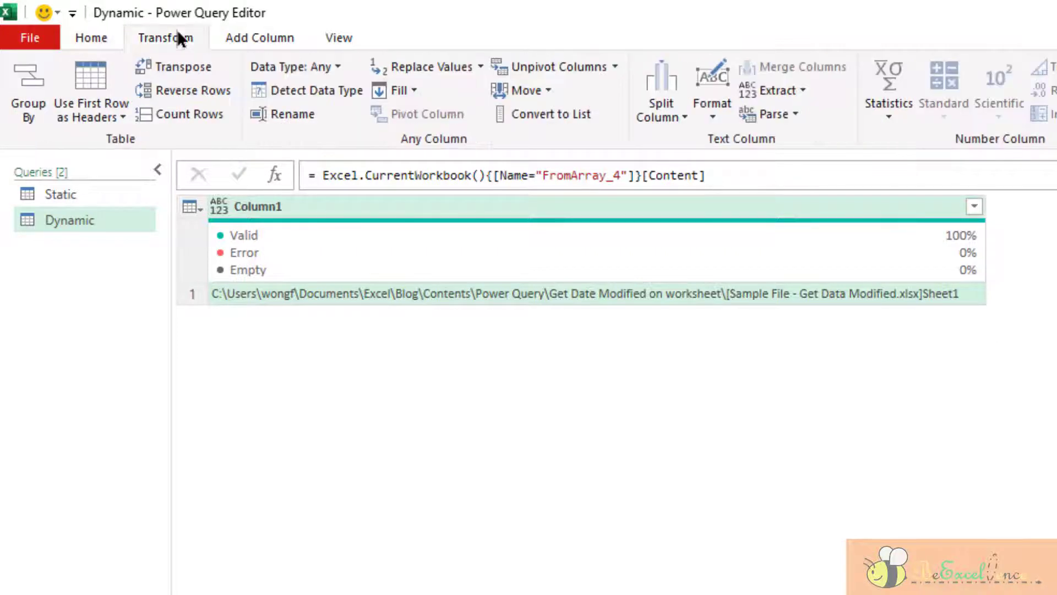
click(800, 89)
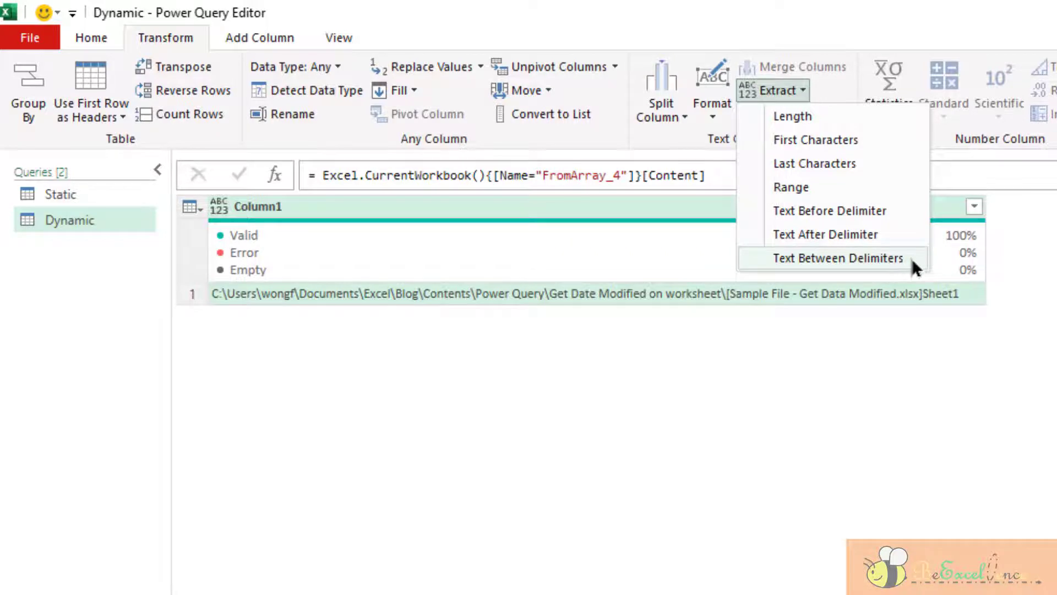
key(Escape)
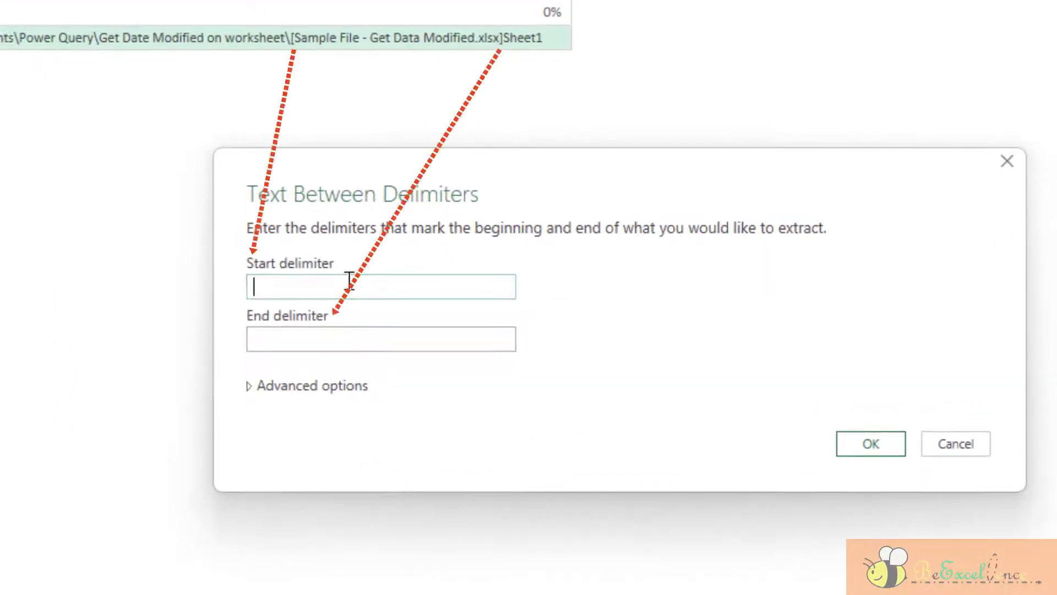
text([)
click(340, 334)
text(])
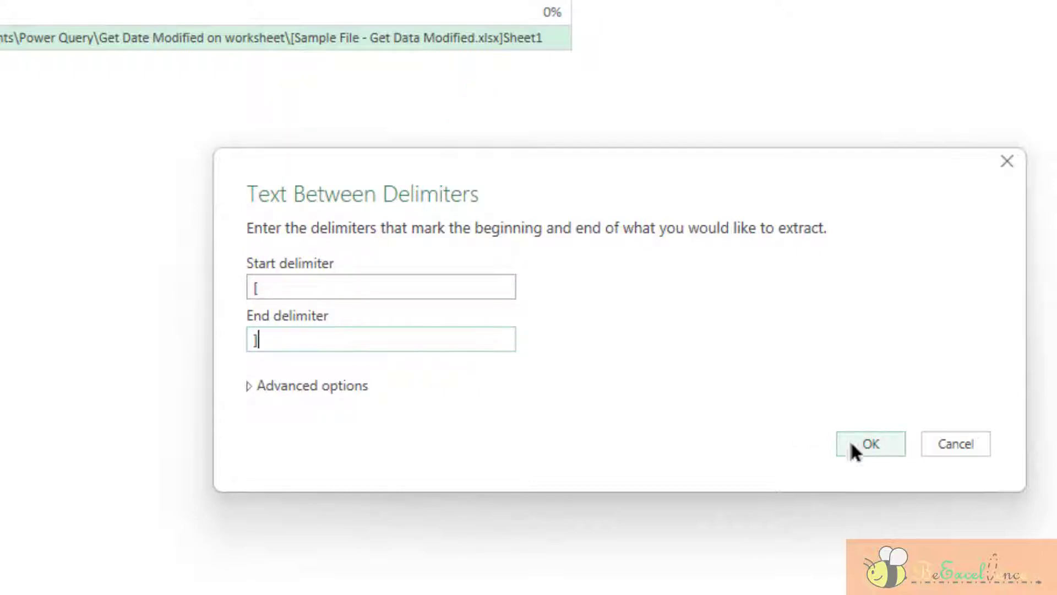
click(871, 443)
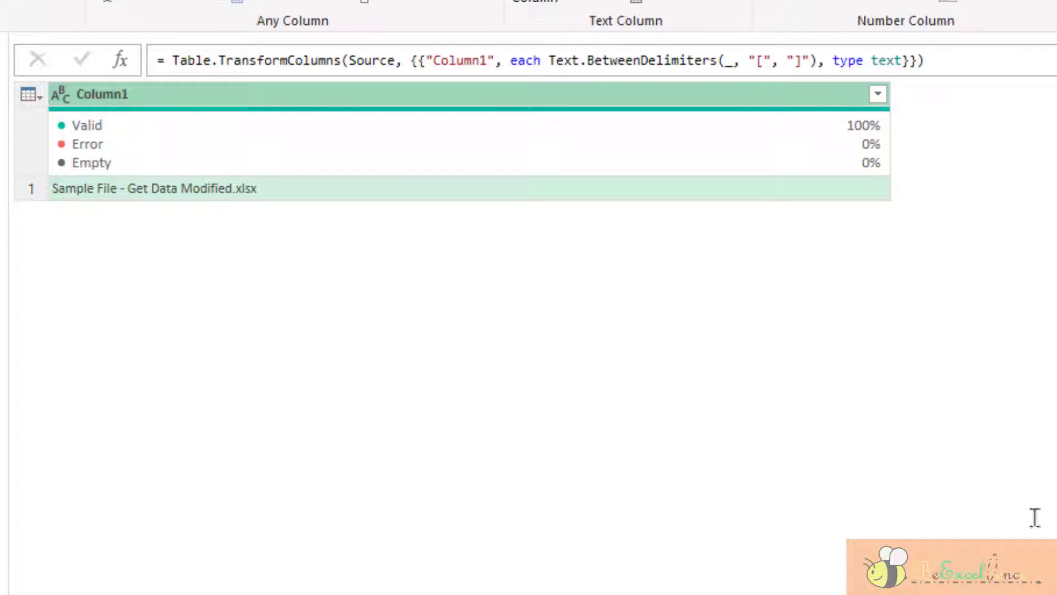
Drill down to the file name value and rename that step FileName
right_click(393, 193)
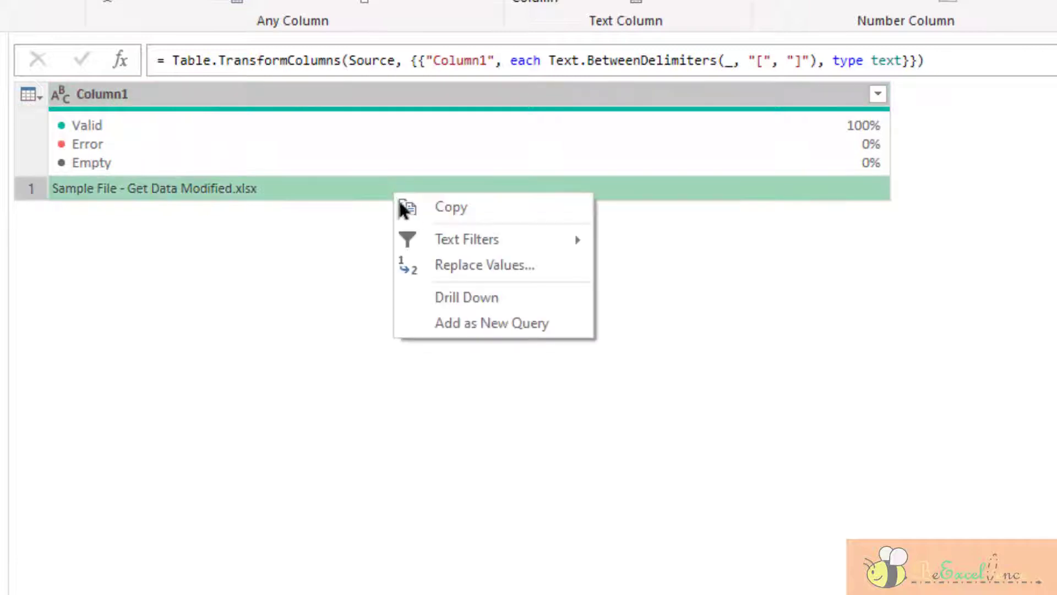
click(482, 303)
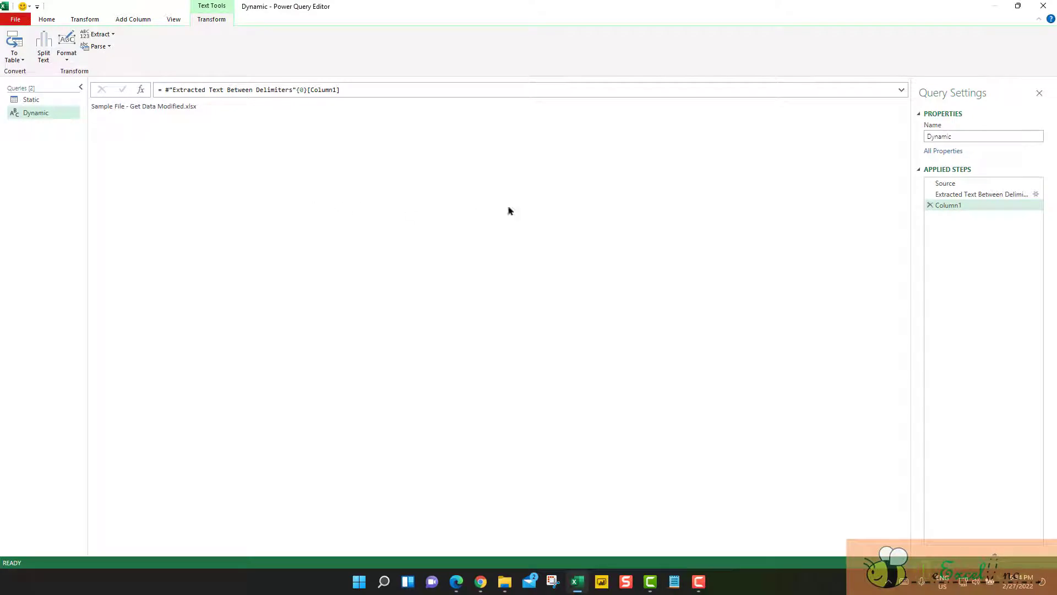
right_click(974, 207)
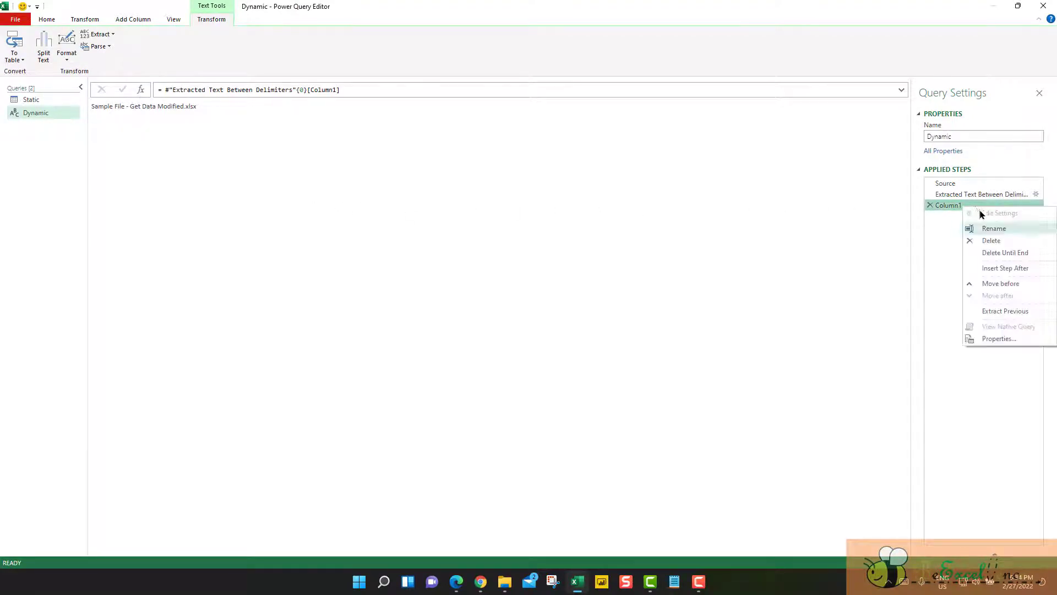
click(1000, 229)
text(FileName)
key(Return)
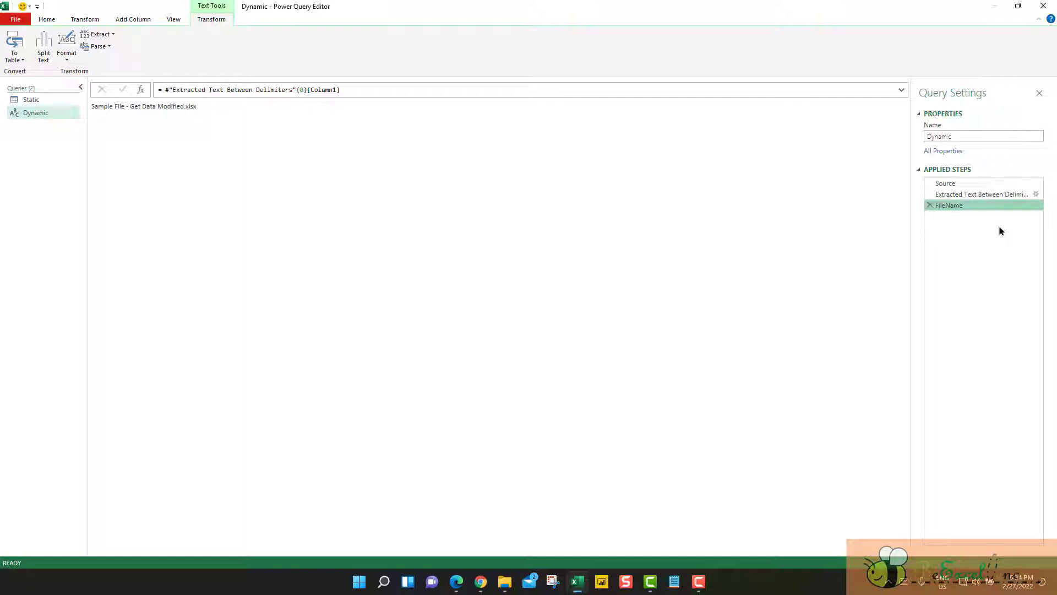
After Source, insert a Text Before Delimiter step on \, scanning from the end of the input
click(988, 183)
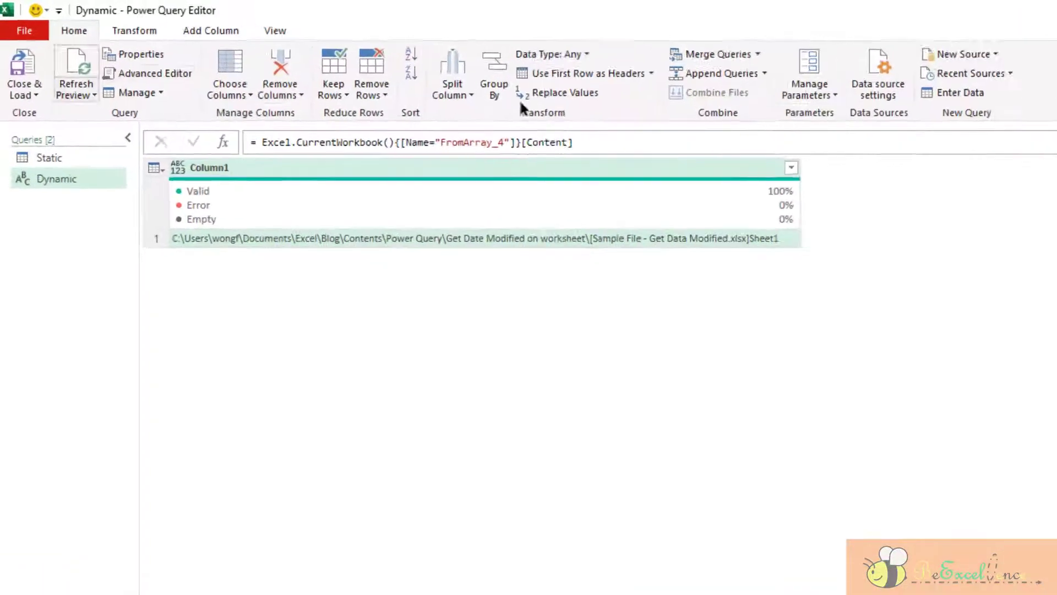
click(85, 19)
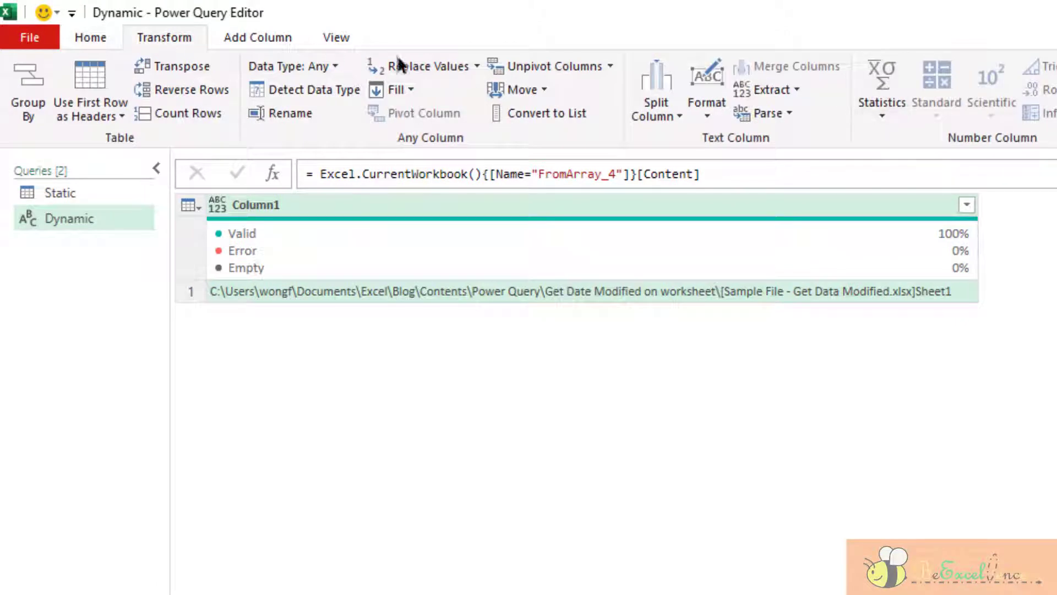
click(793, 89)
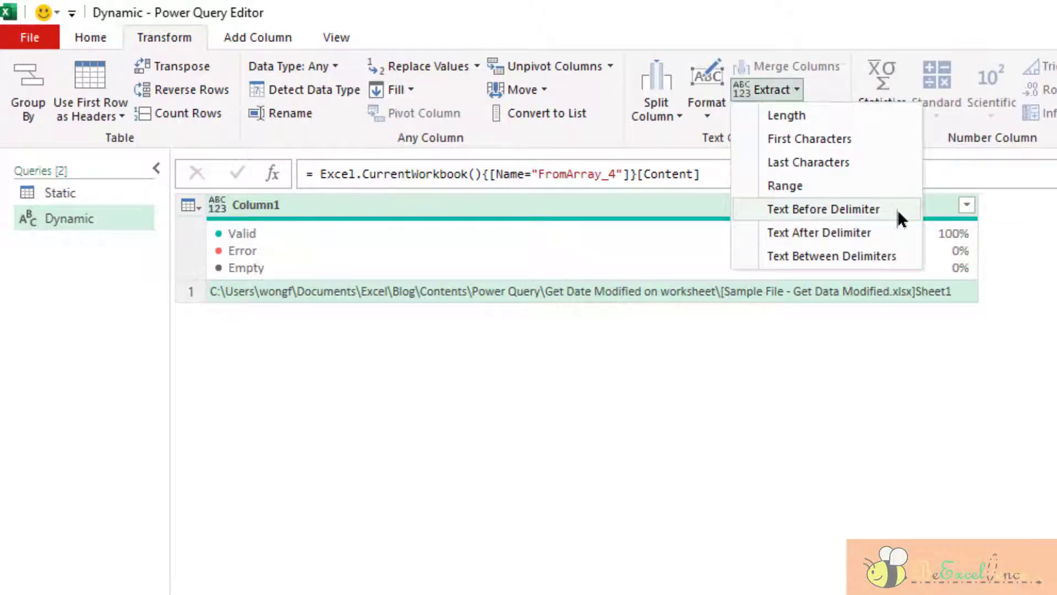
click(896, 208)
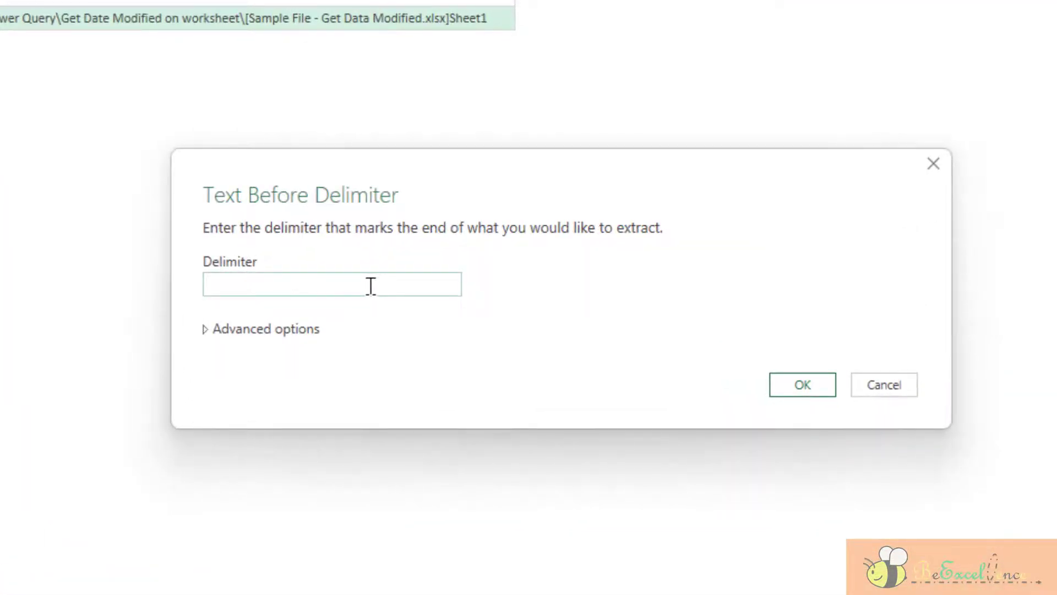
text(\)
click(303, 329)
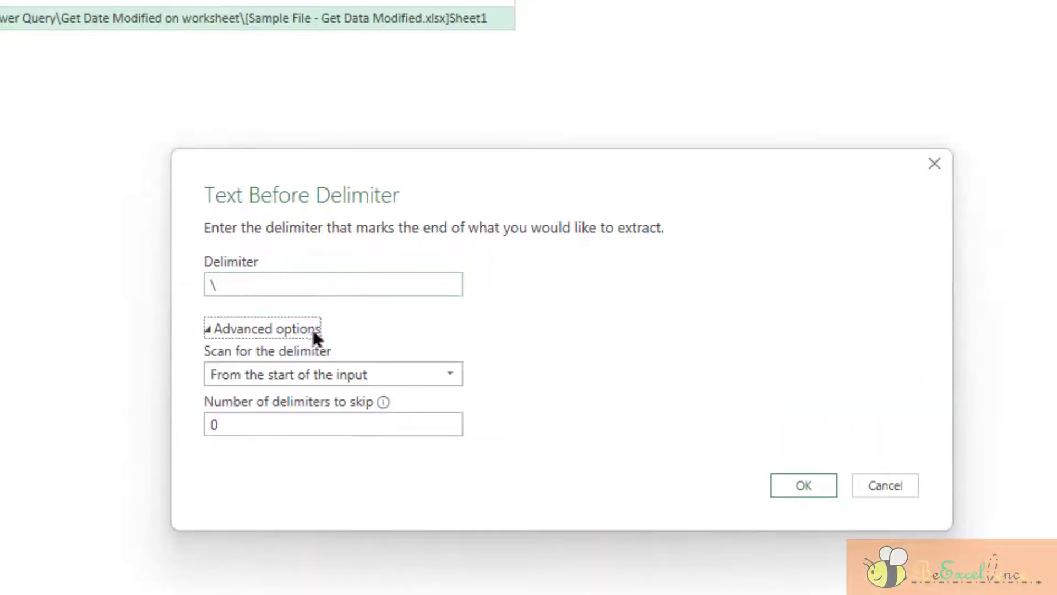
click(443, 374)
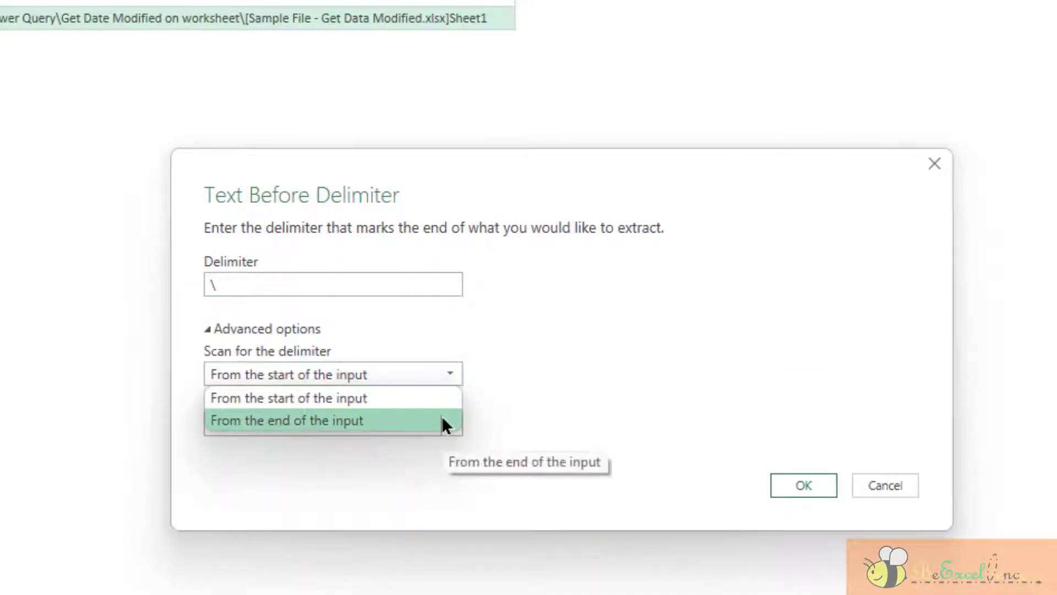
click(443, 421)
click(803, 485)
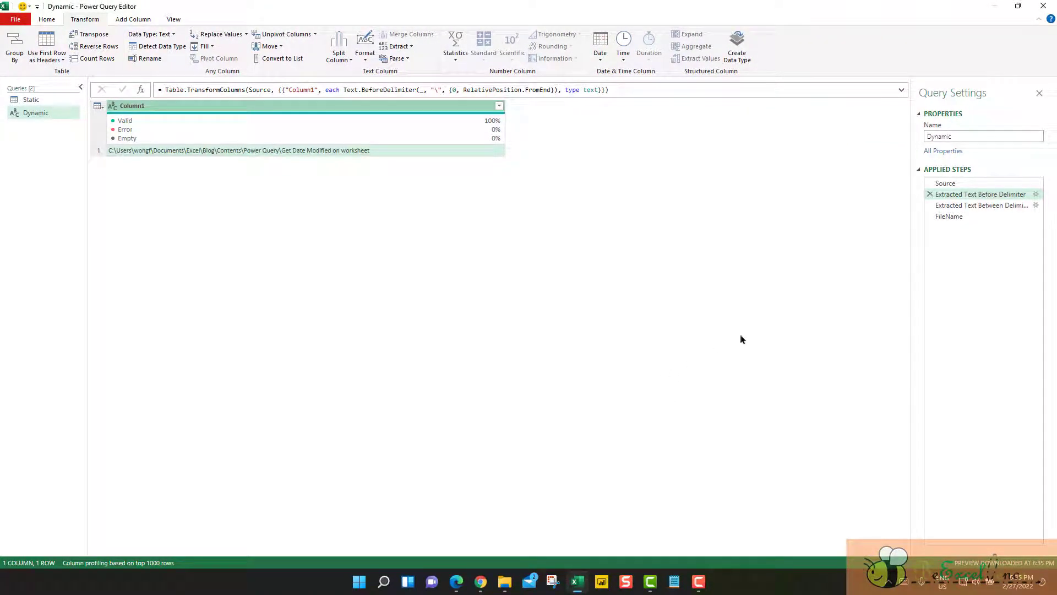
Check the between-delimiters step and the new step's formula and result
click(978, 205)
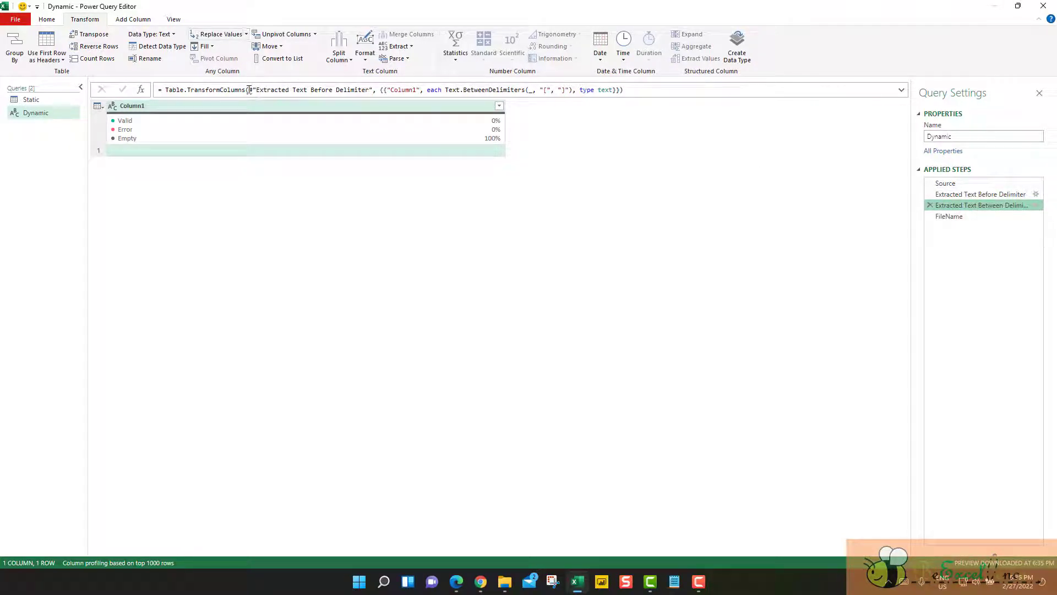
drag(249, 90, 370, 92)
click(655, 290)
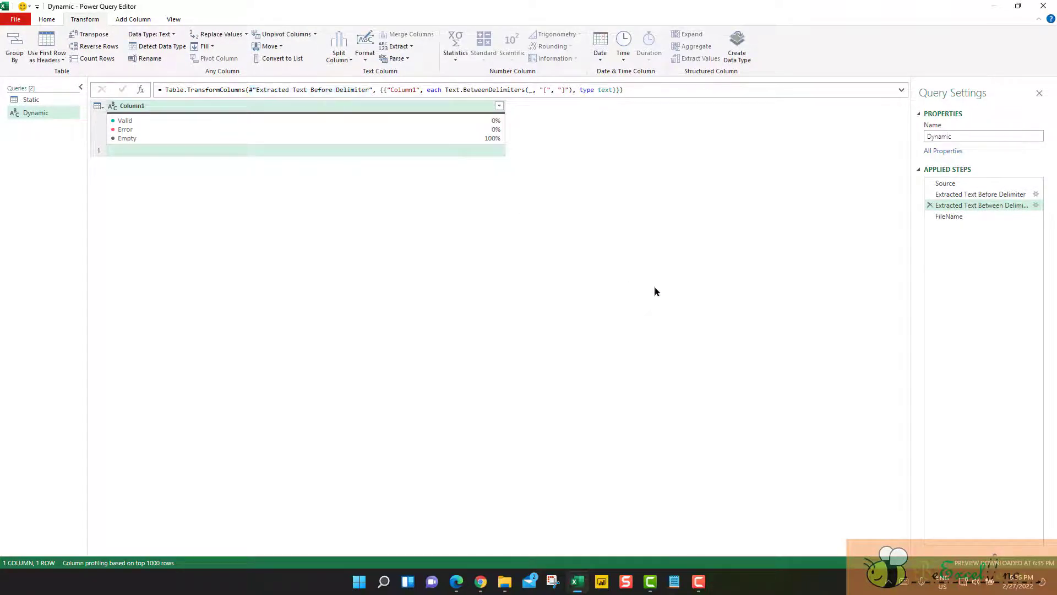
click(989, 199)
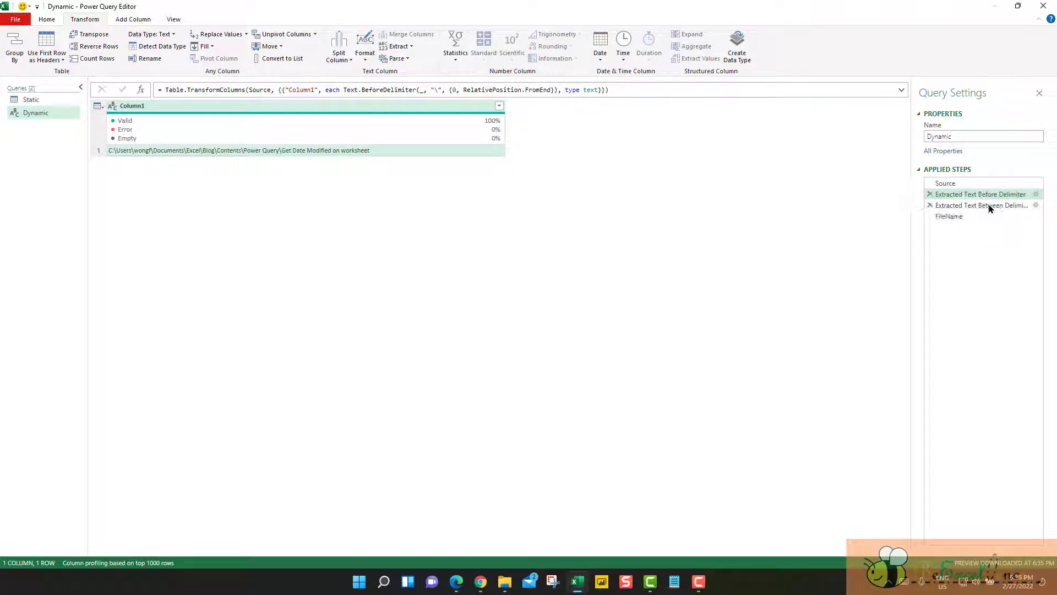
Move Extracted Text Before Delimiter below FileName and change its formula reference from FileName to Source
drag(989, 208, 989, 223)
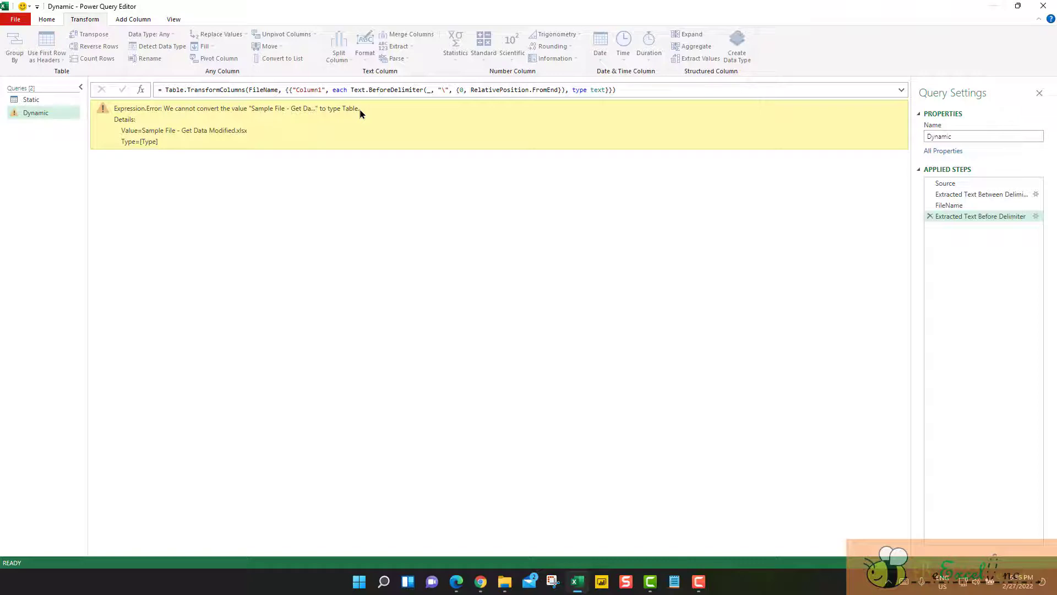
click(256, 90)
double_click(258, 90)
text(Source)
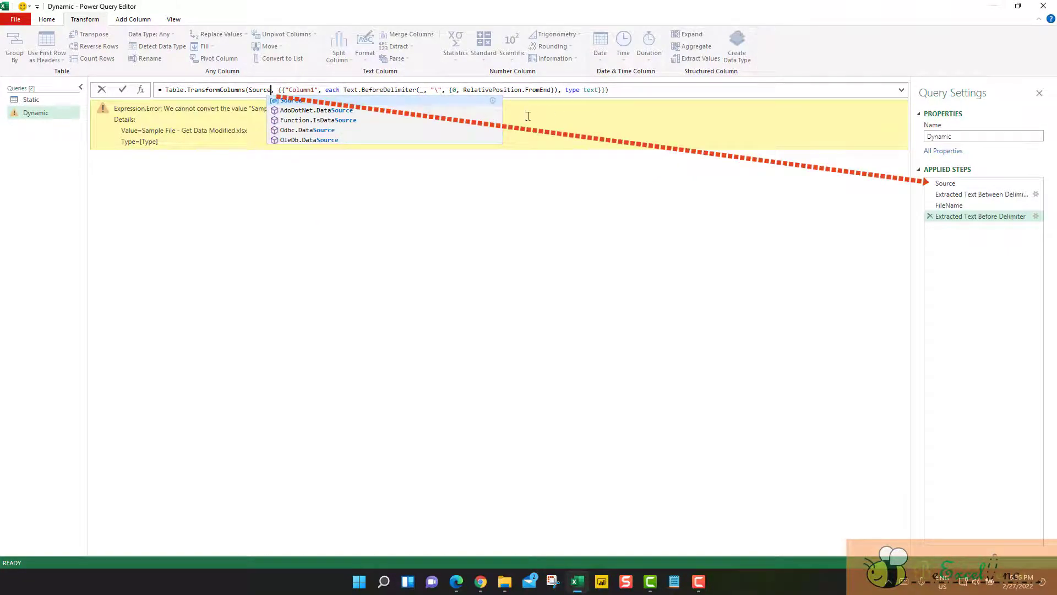
click(122, 91)
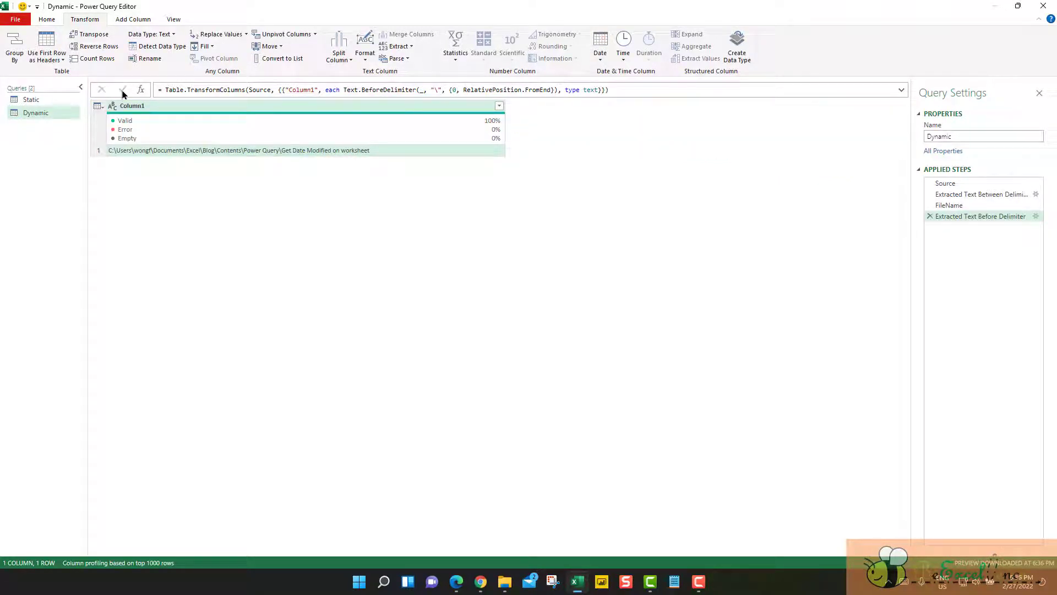
click(1006, 198)
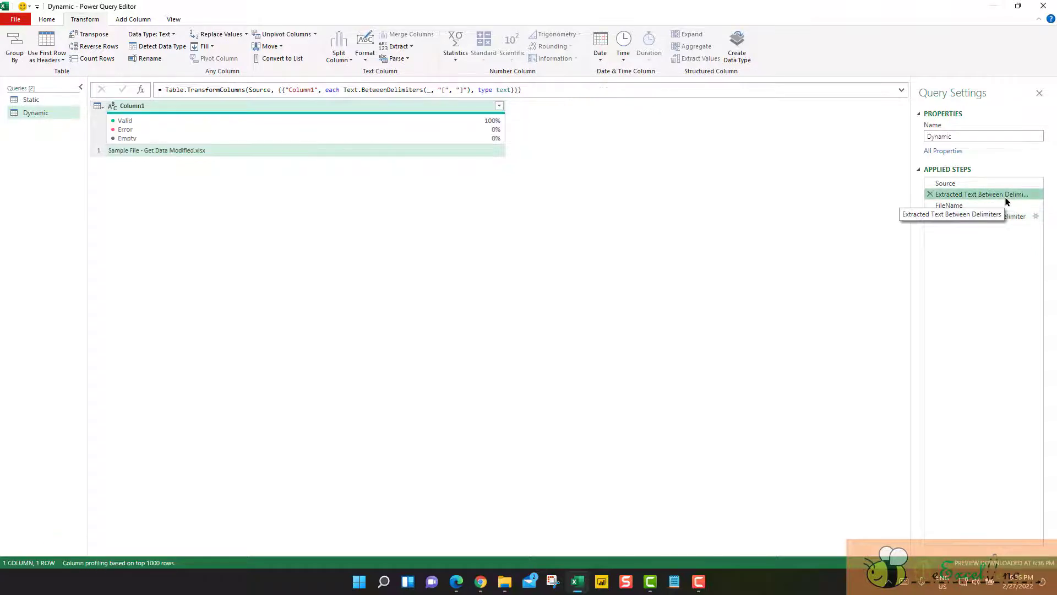
click(259, 90)
click(669, 256)
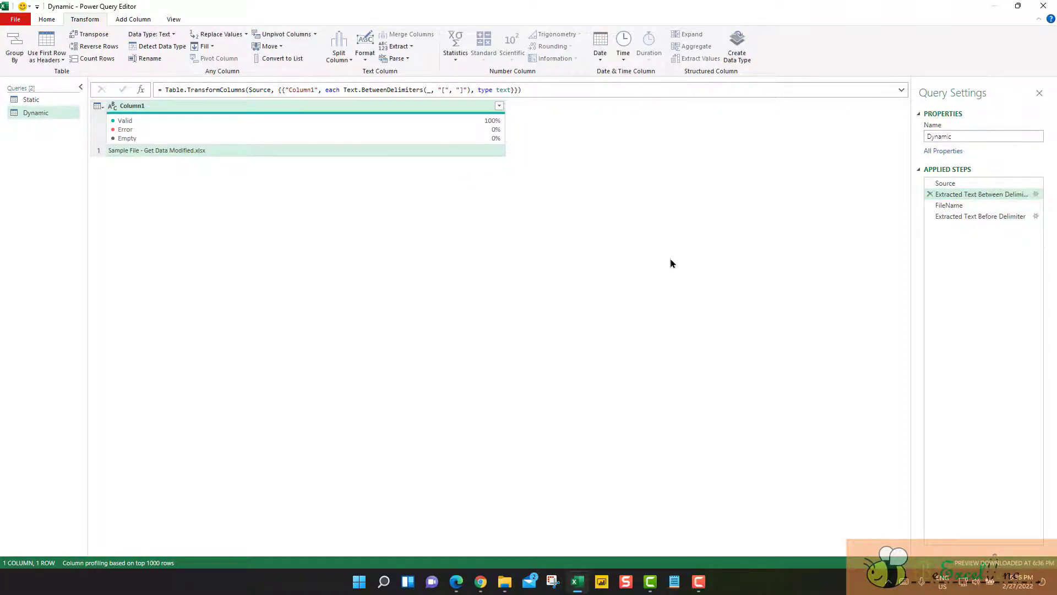
click(982, 217)
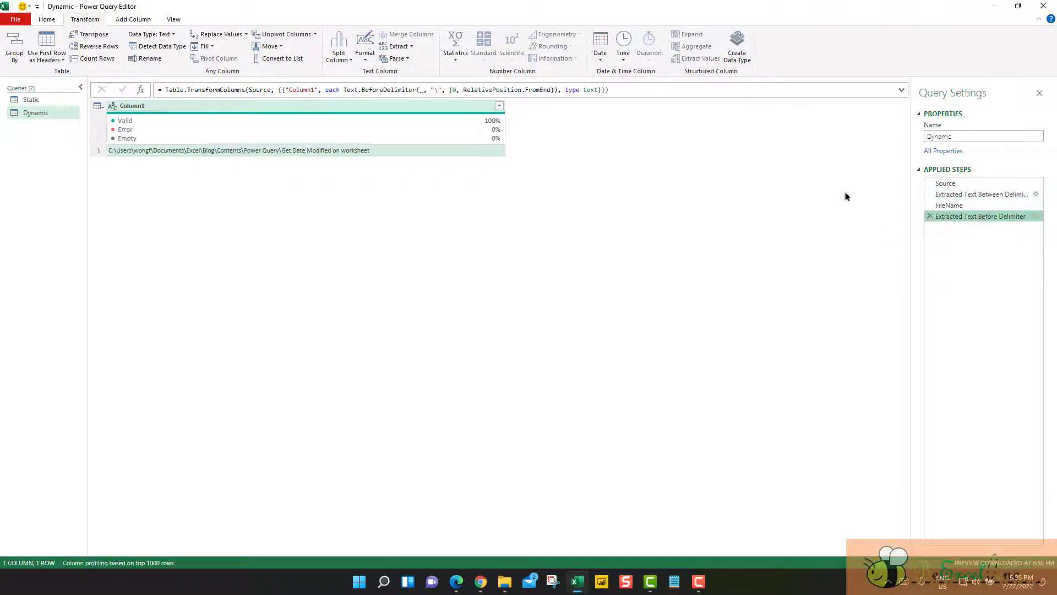
click(263, 91)
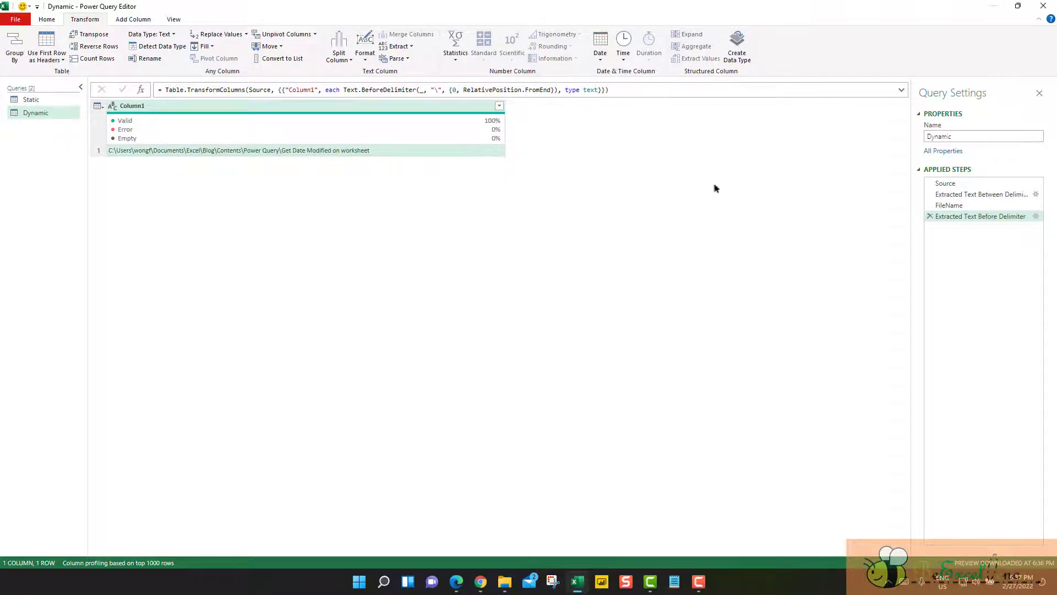
right_click(958, 218)
Drill down to the folder path as a single value
right_click(465, 150)
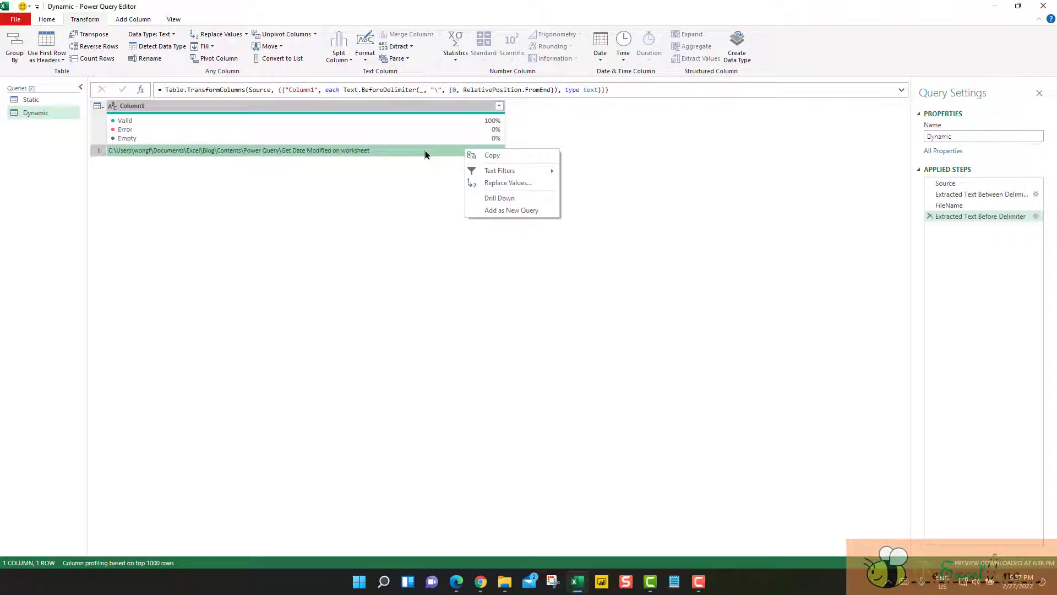
click(512, 200)
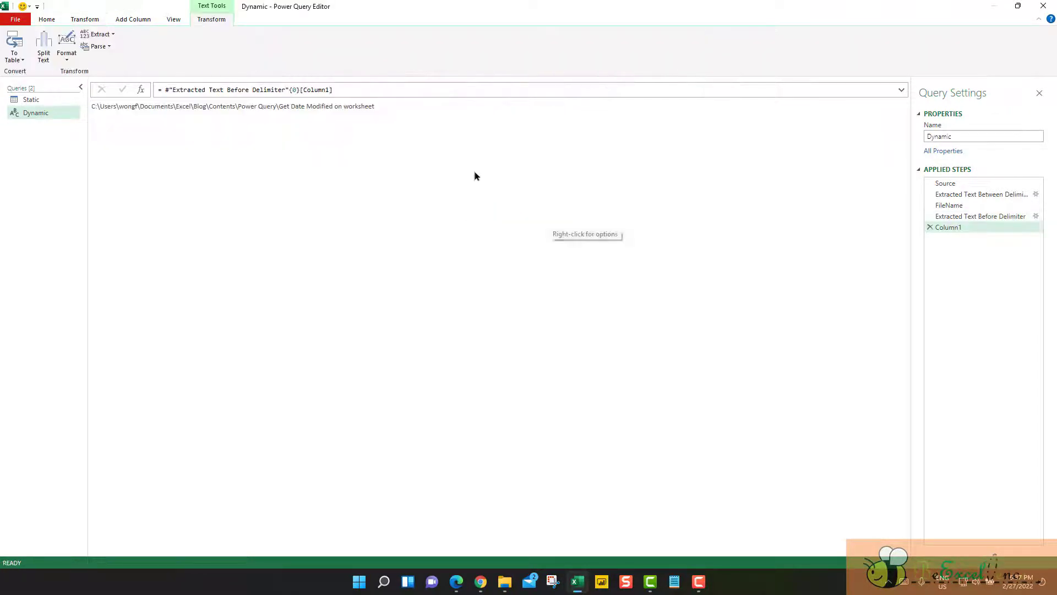
drag(385, 108, 112, 117)
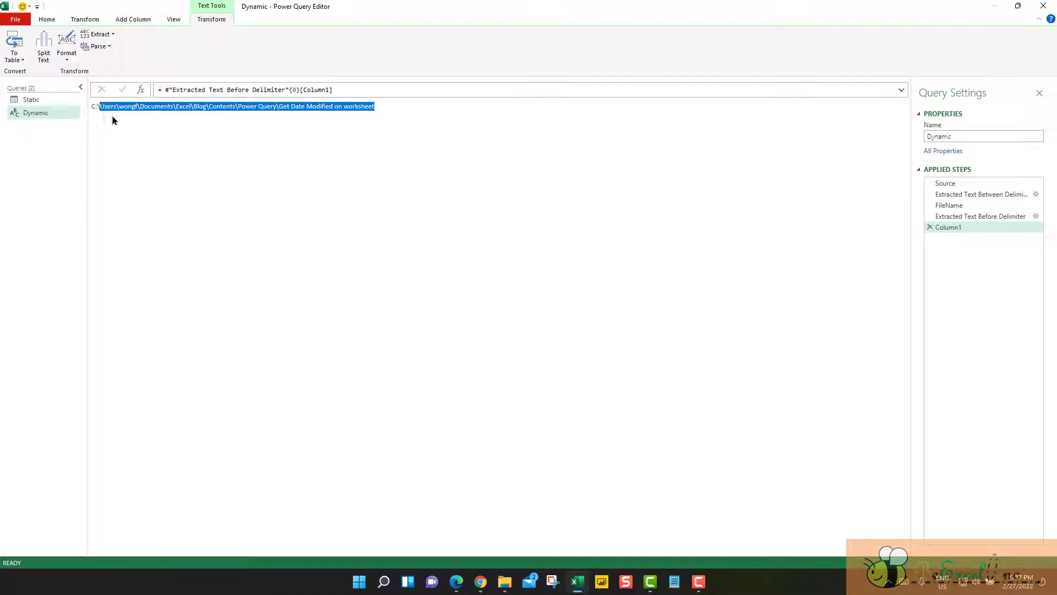
click(170, 131)
Rename the new Column1 step to FolderPath
right_click(970, 227)
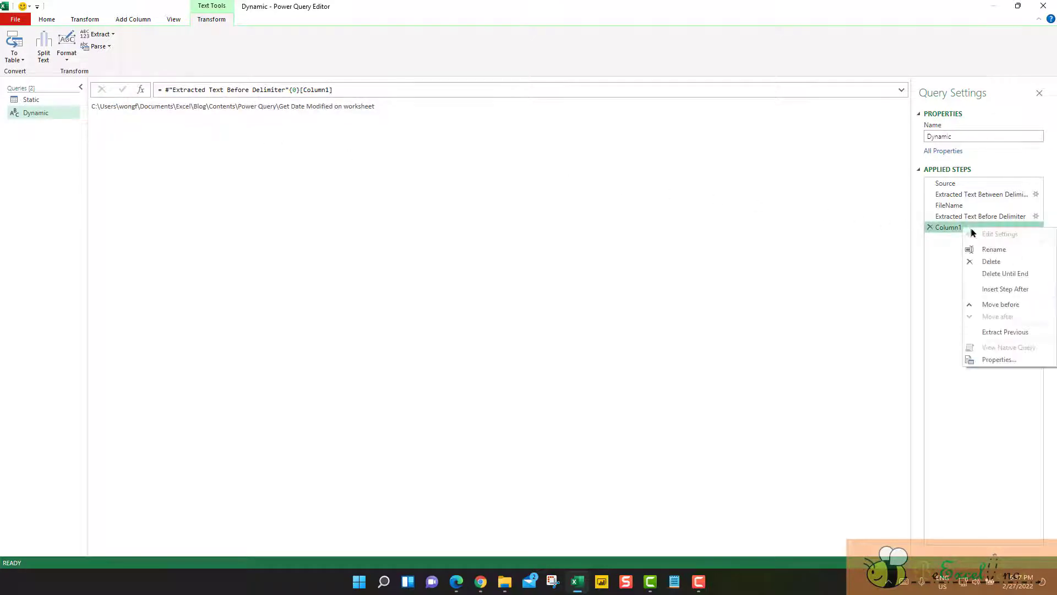
click(1000, 251)
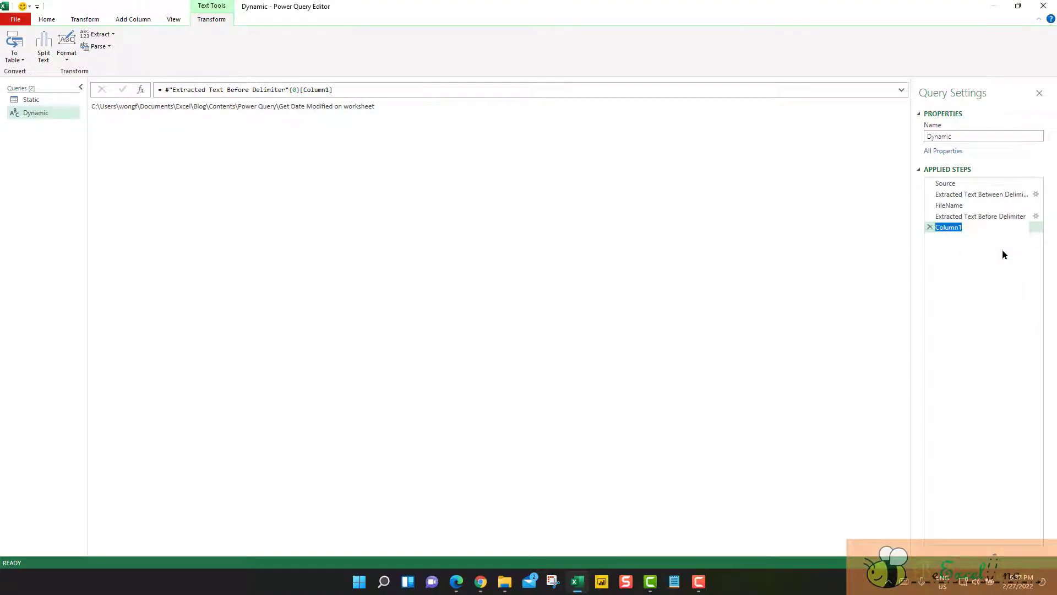
text(FolderPath)
key(Return)
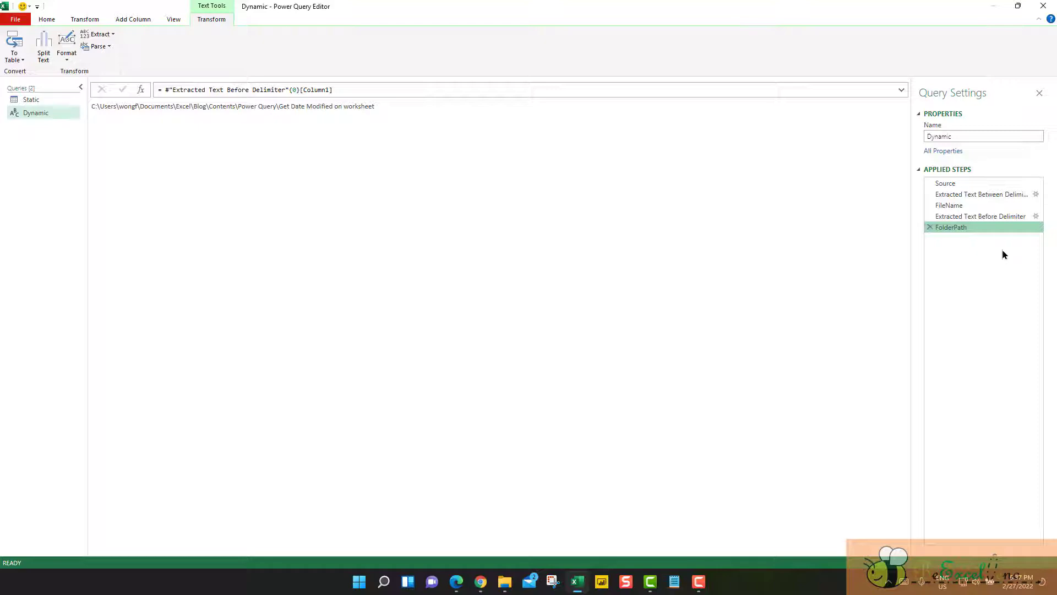
Copy the Static query's Source formula, Folder.Files with its folder path
click(49, 102)
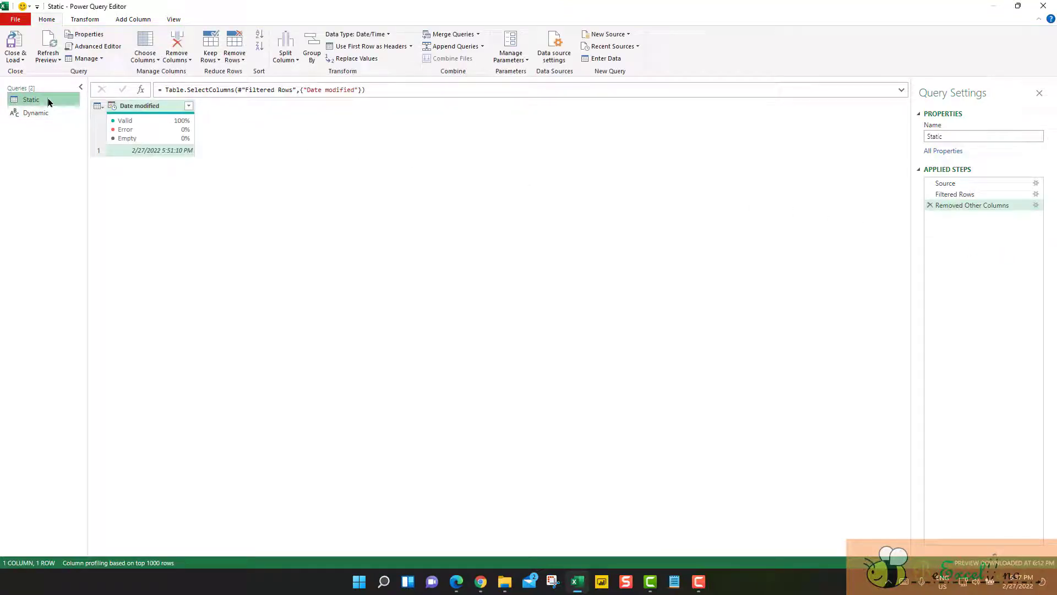
click(979, 185)
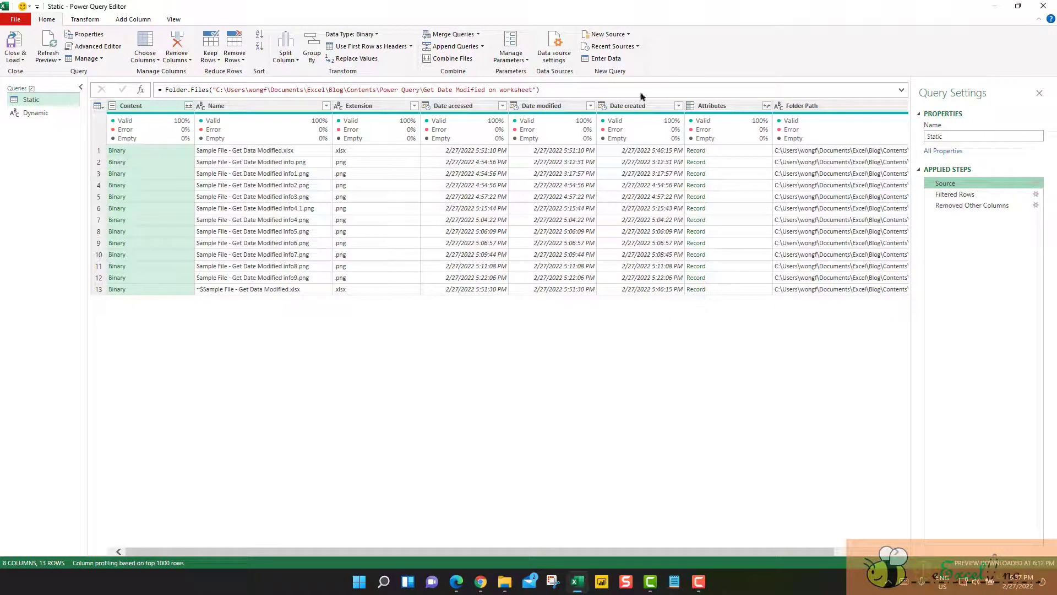
drag(629, 88, 156, 90)
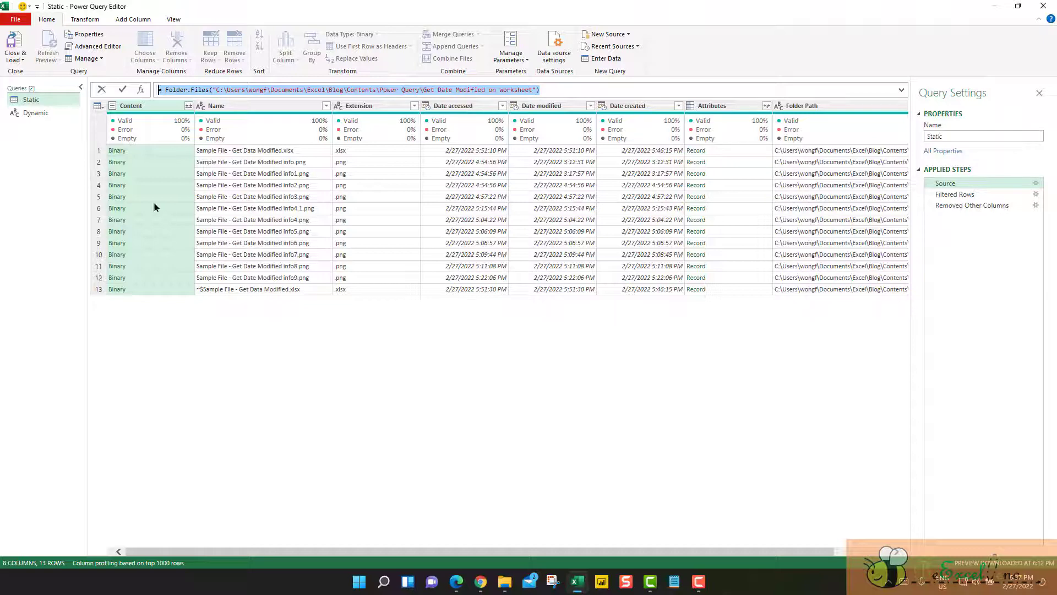
key(ctrl+c)
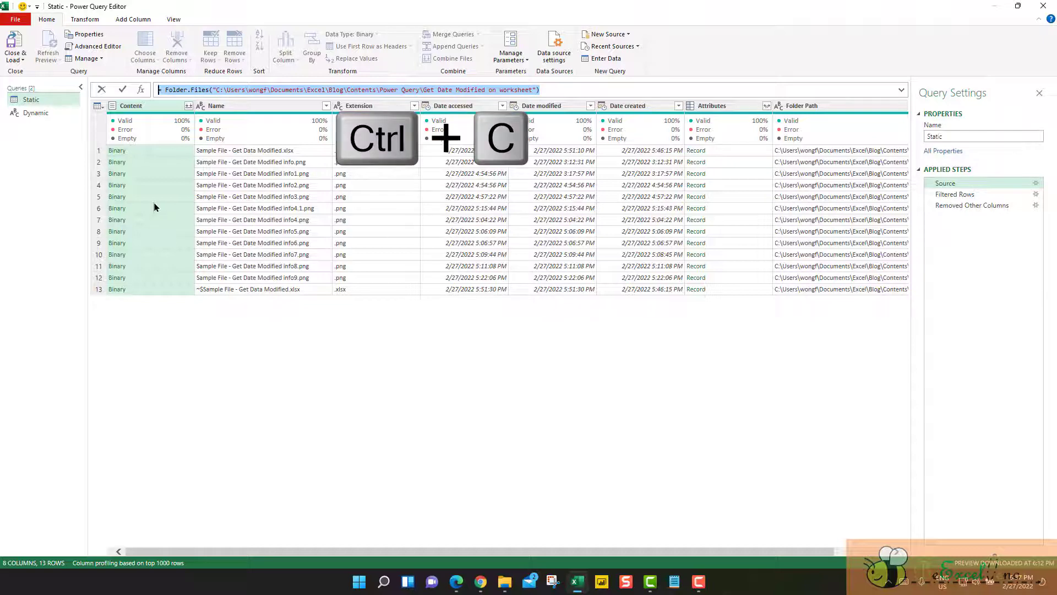
click(42, 114)
In the Dynamic query, add a step after FolderPath containing the pasted Folder.Files formula
click(46, 115)
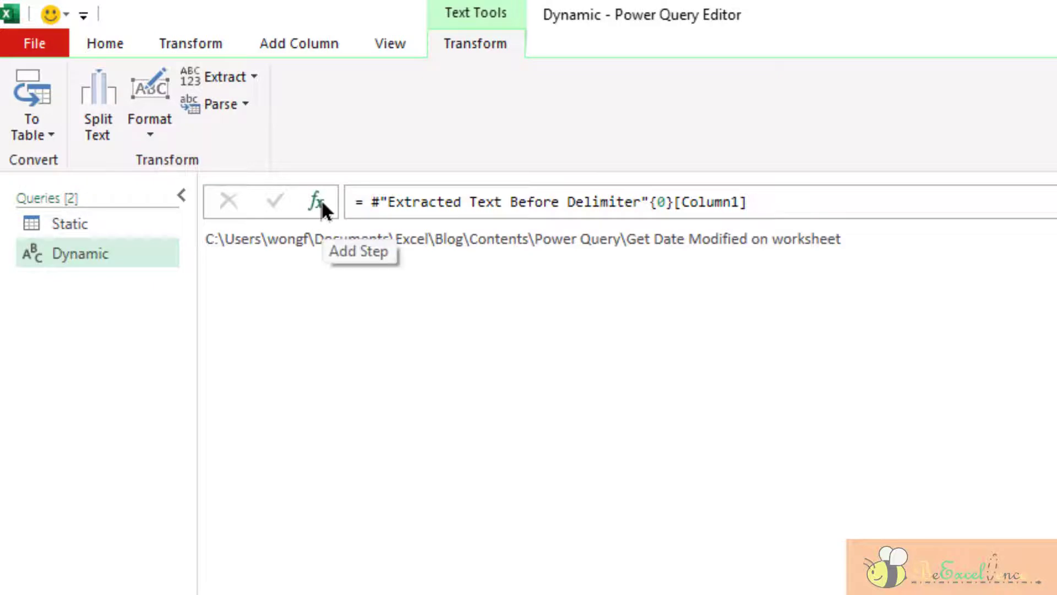
click(322, 202)
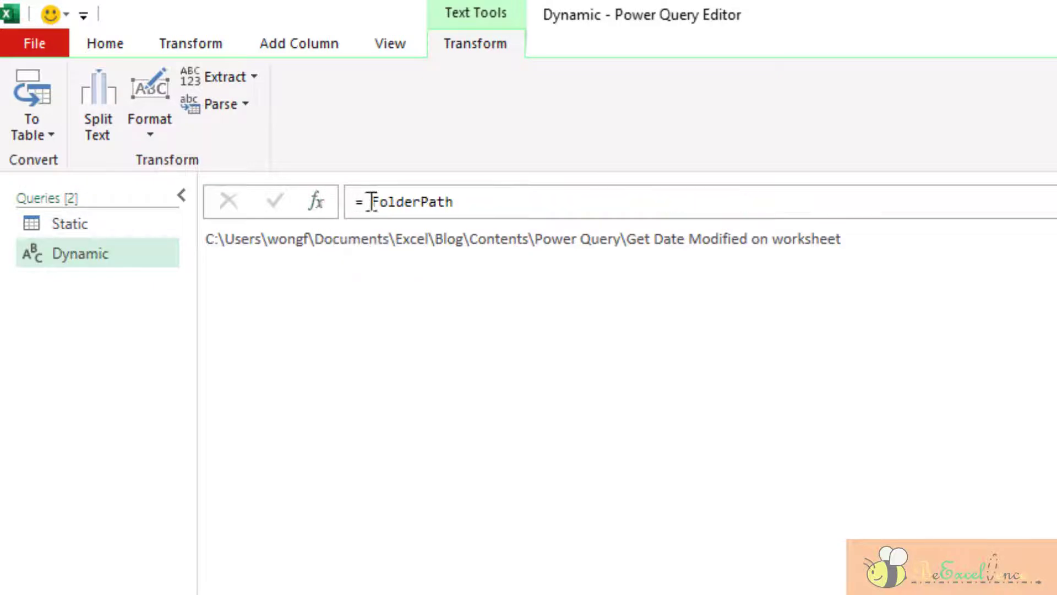
drag(372, 202, 292, 204)
key(ctrl+v)
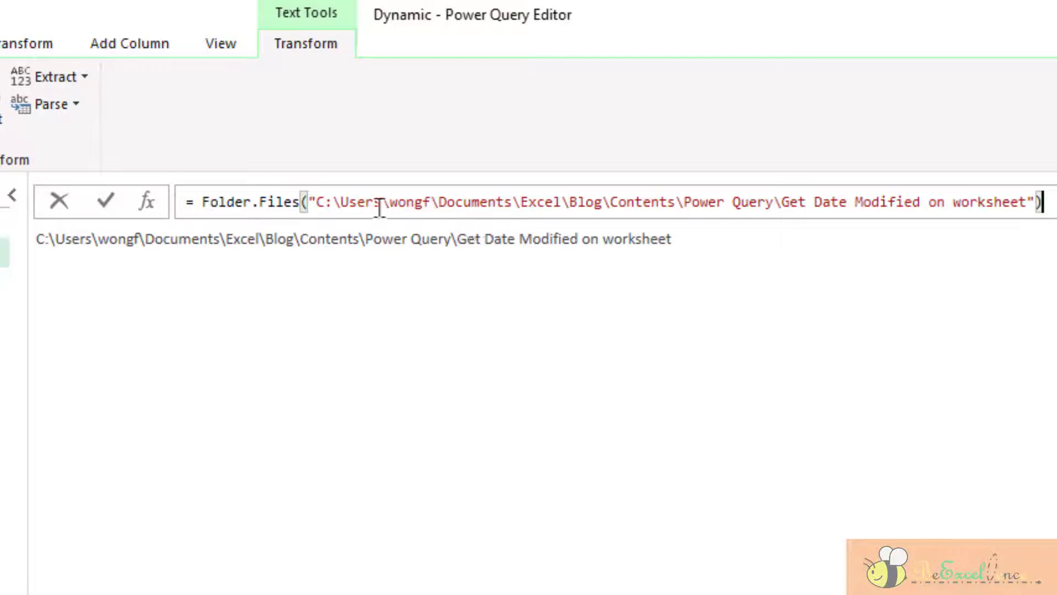
Replace the hard-coded folder path with FolderPath, making Custom1 = Folder.Files(FolderPath)
click(307, 202)
drag(307, 202, 1035, 202)
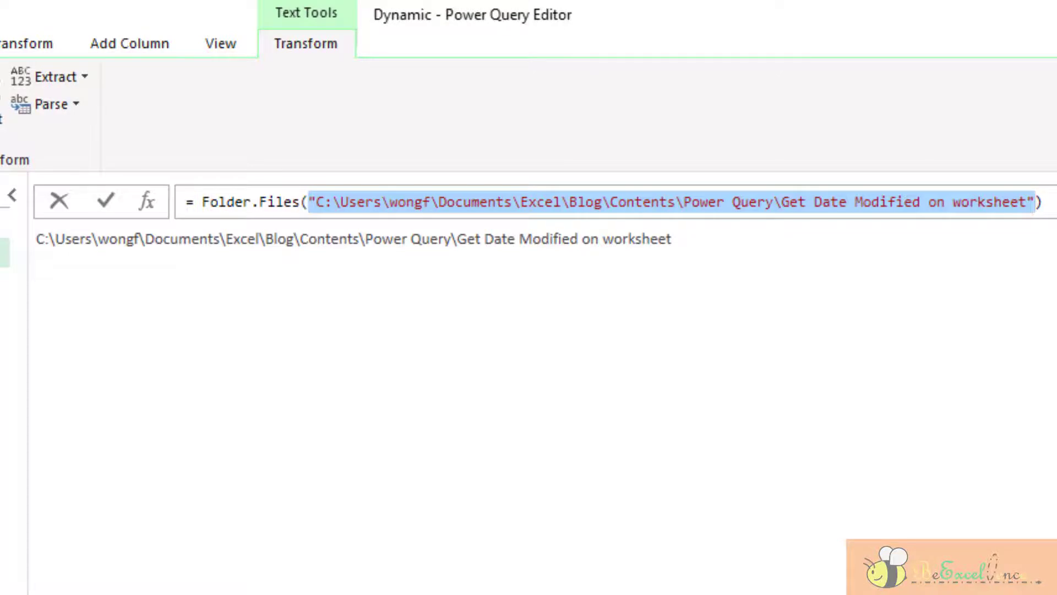
text(Folder.Files(Folder)
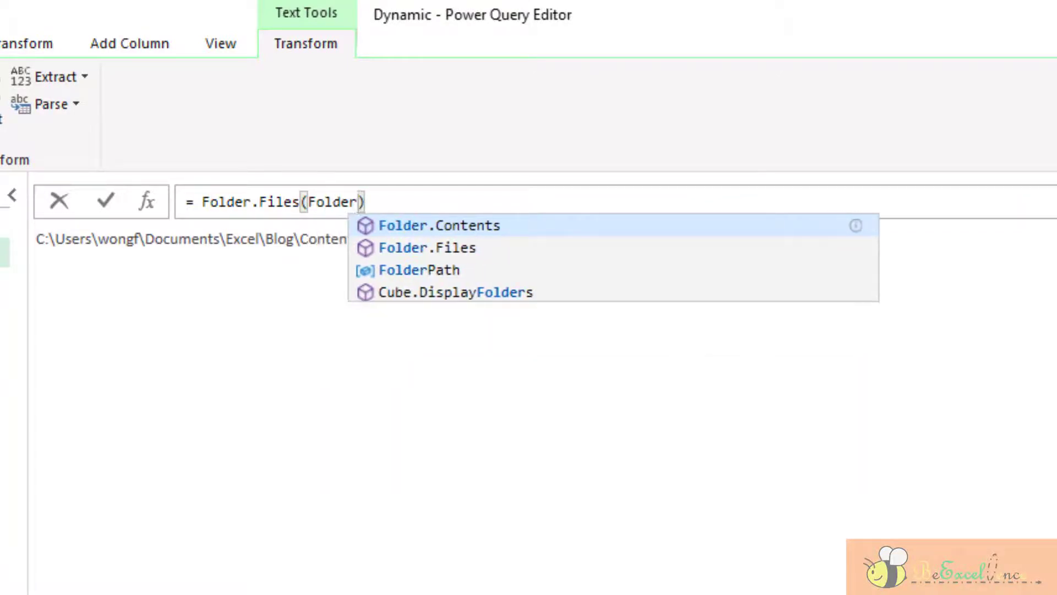
text(Path)
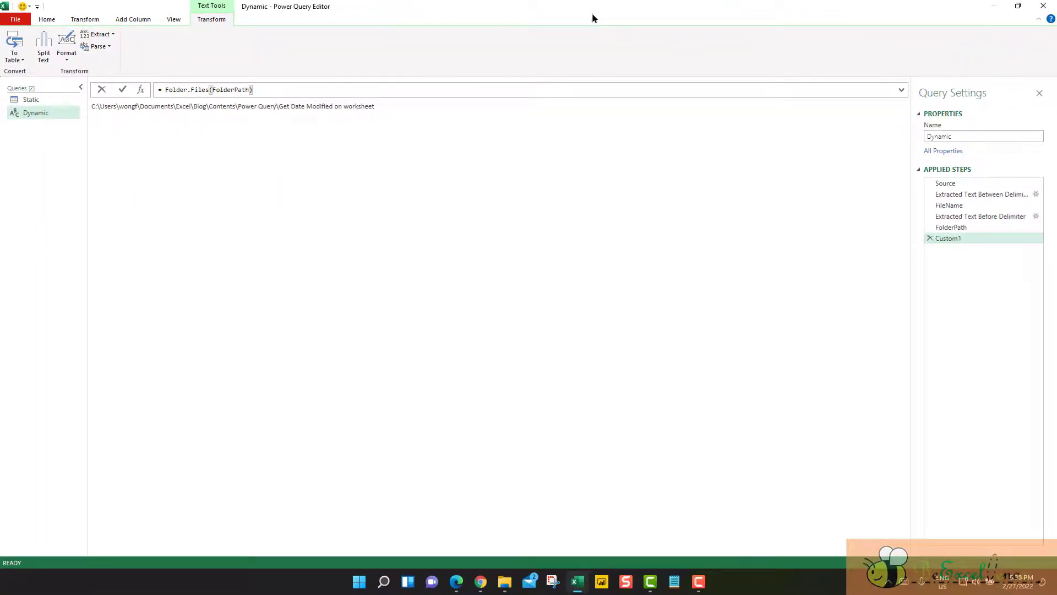
key(Return)
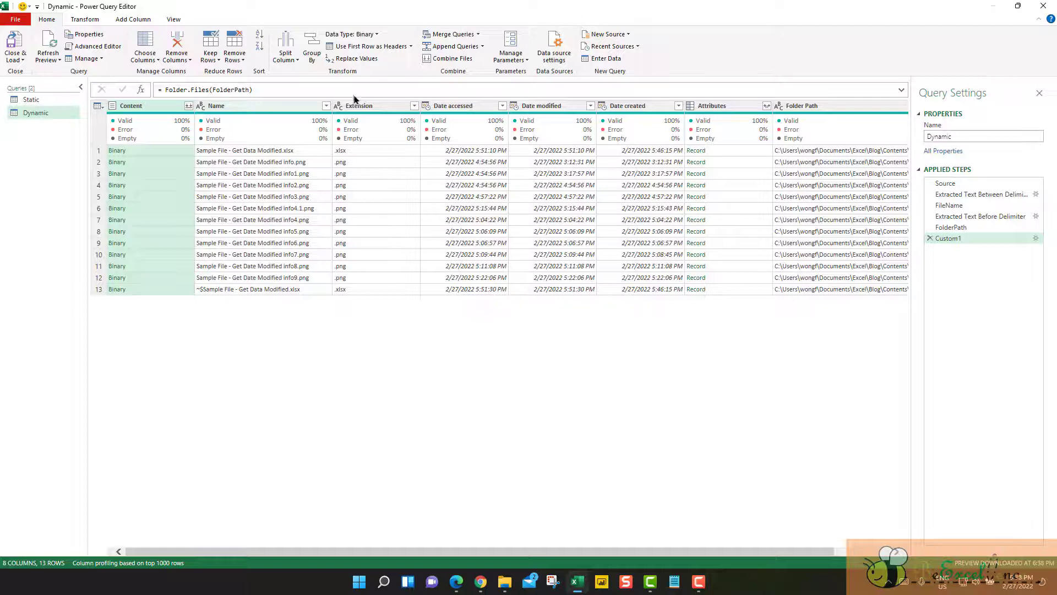
Filter the Name column to keep only Sample File - Get Date Modified info.png
click(325, 105)
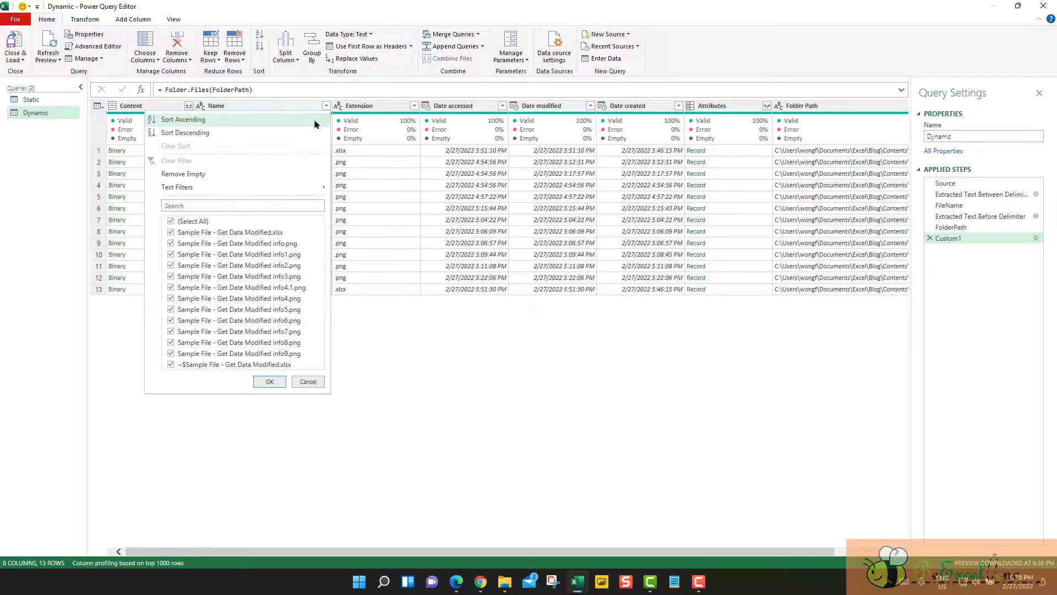
click(221, 242)
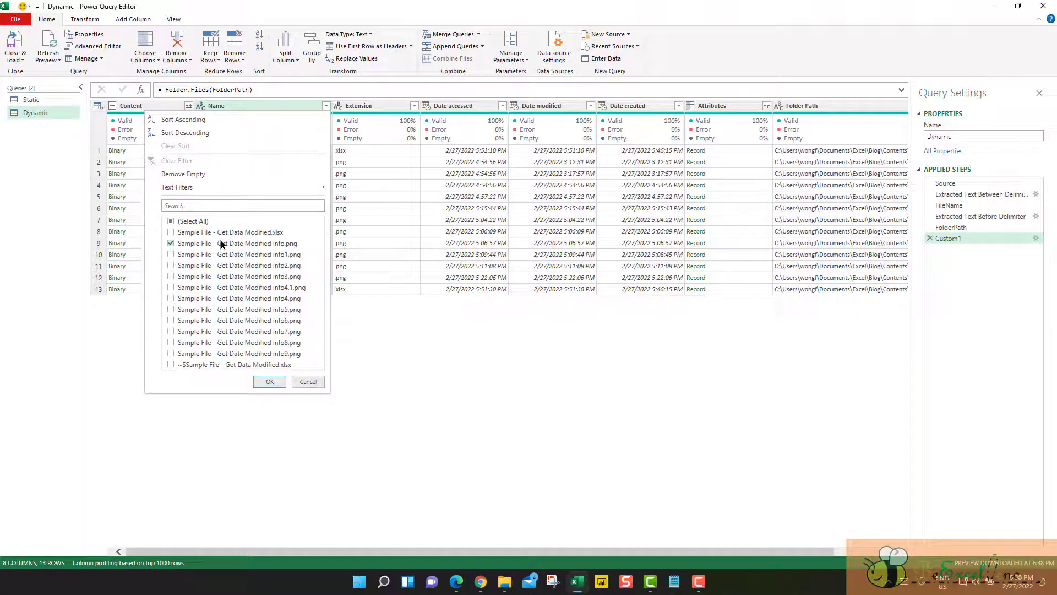
click(270, 381)
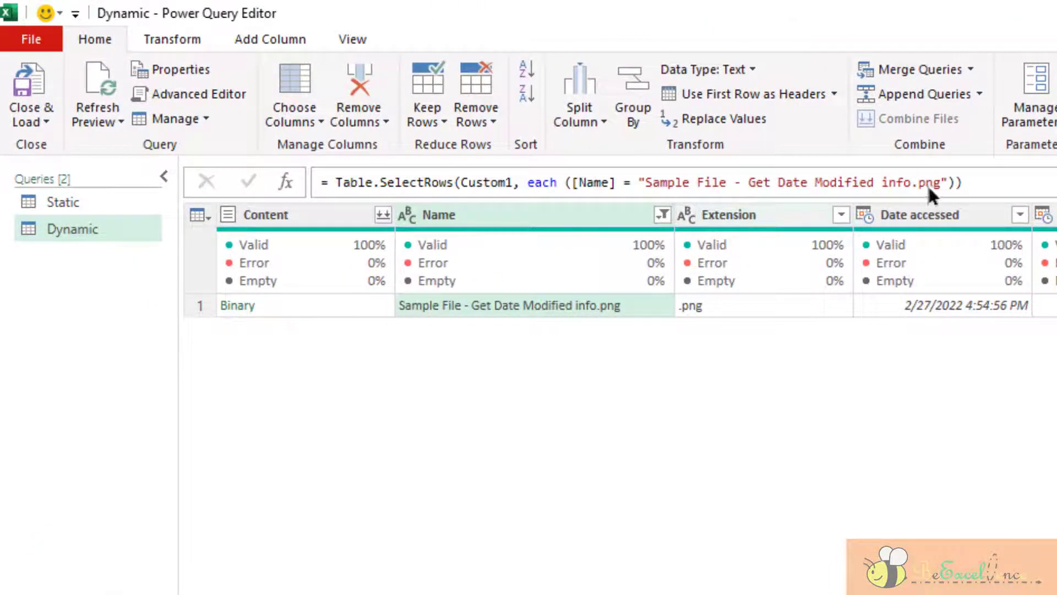
Rewrite the filter condition so Name equals FileName instead of the quoted file name
click(927, 184)
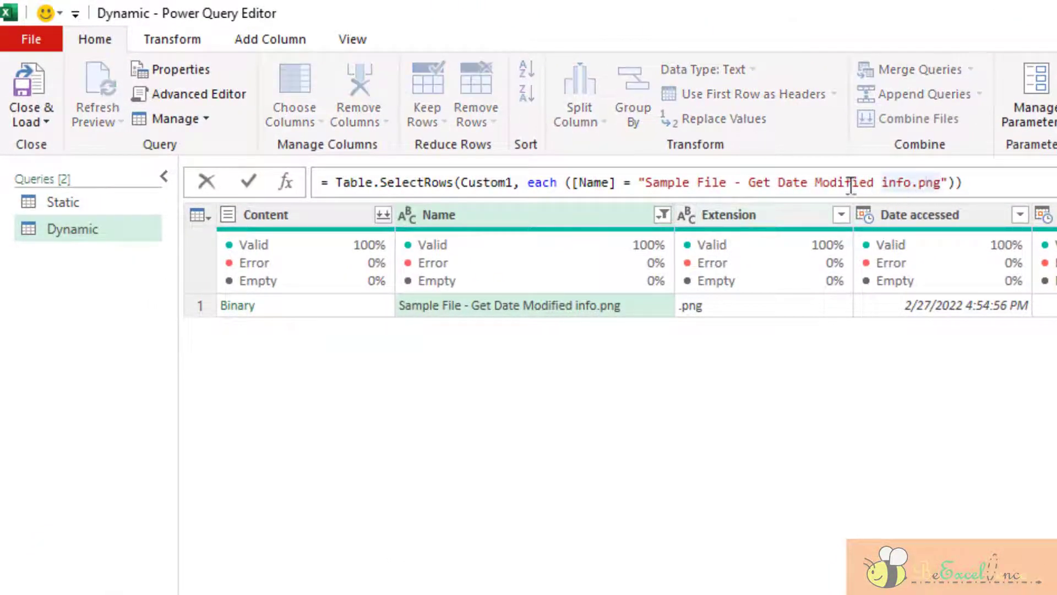
click(644, 182)
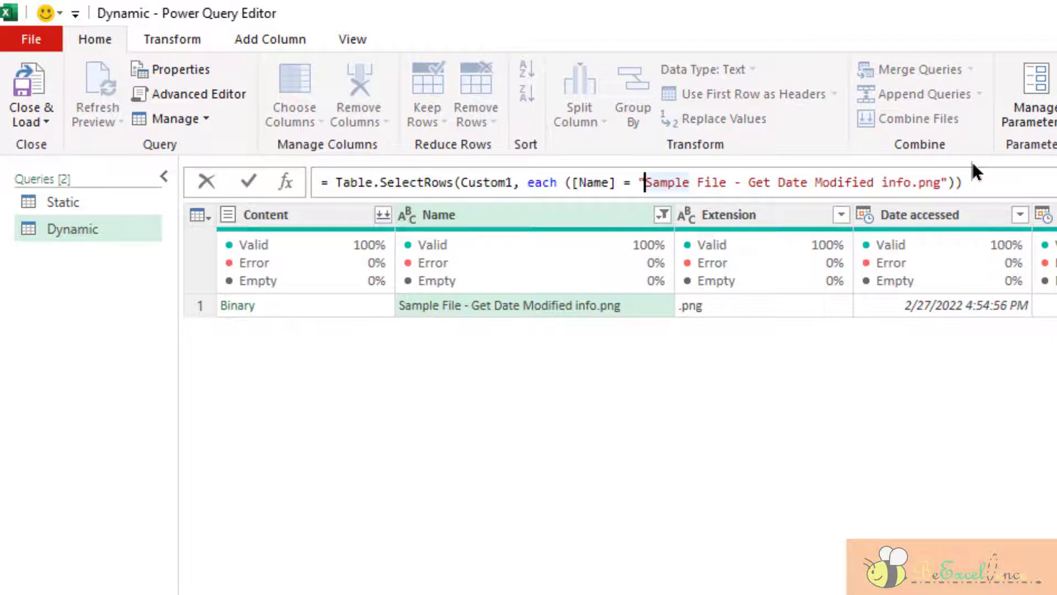
key(Left)
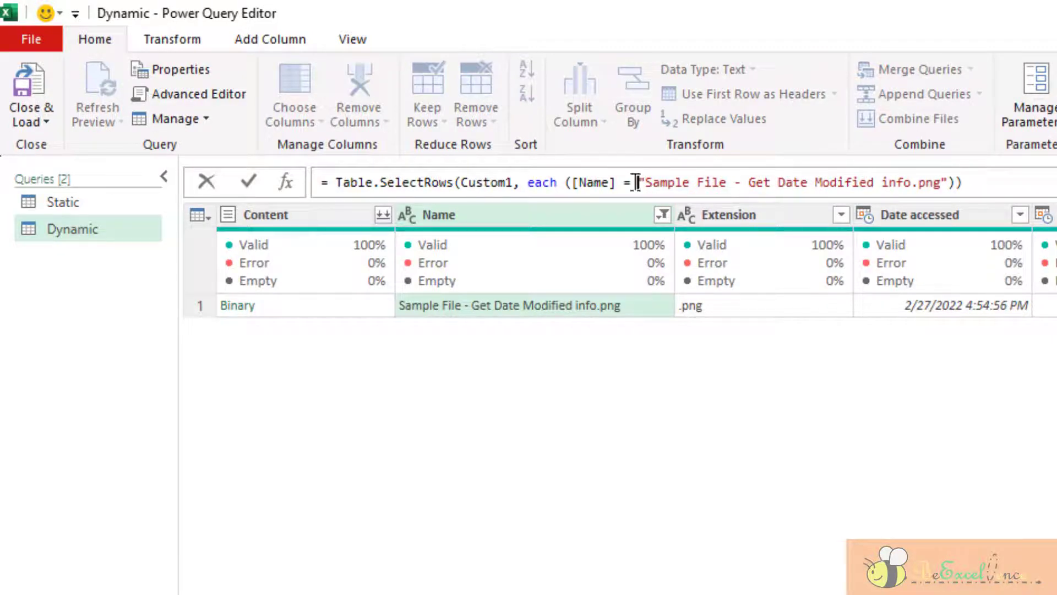
drag(709, 192, 948, 182)
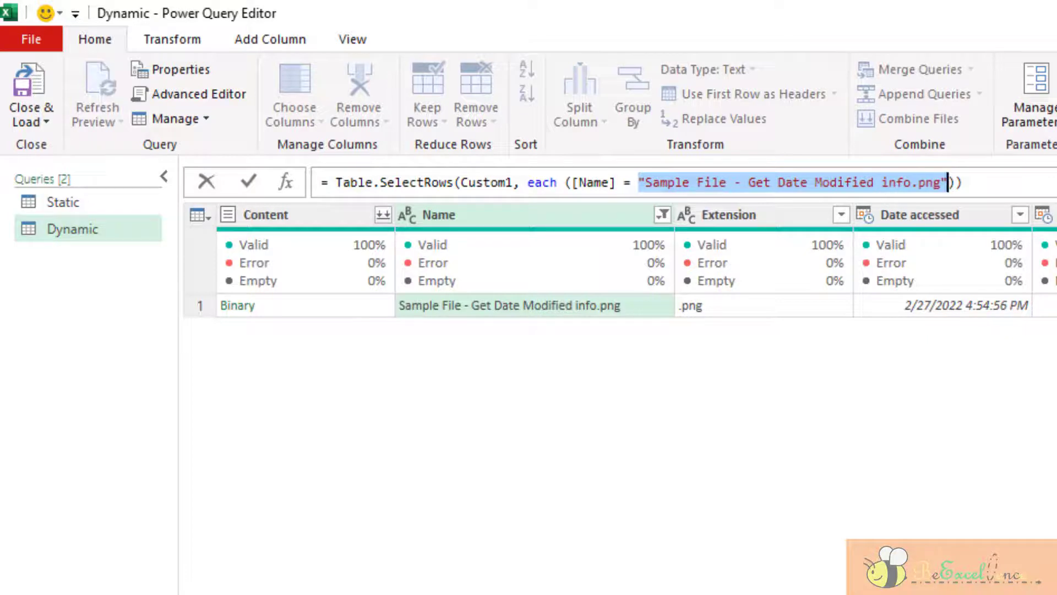
text(FileName)
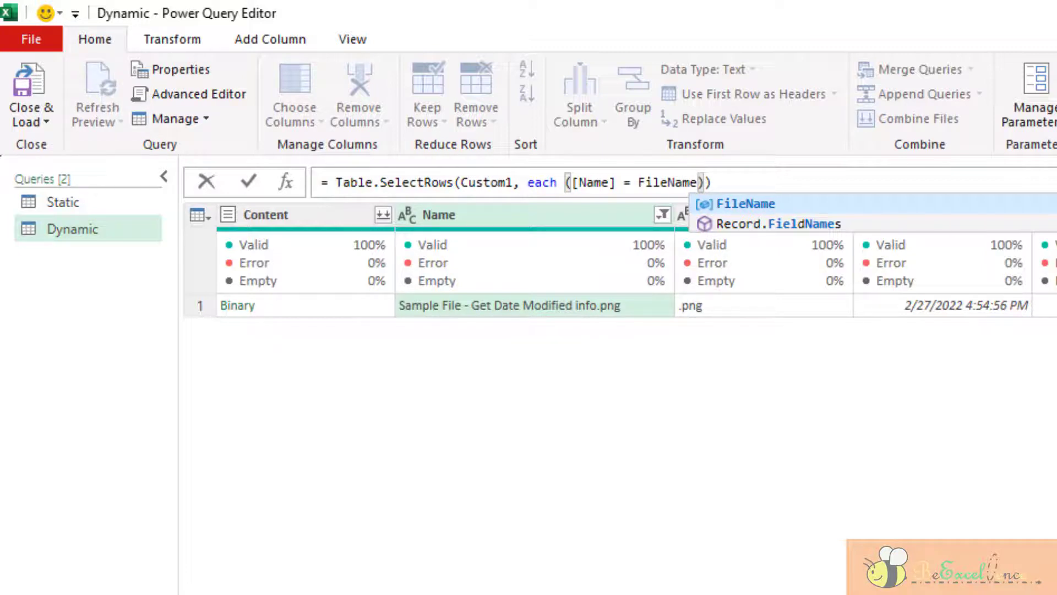
key(Escape)
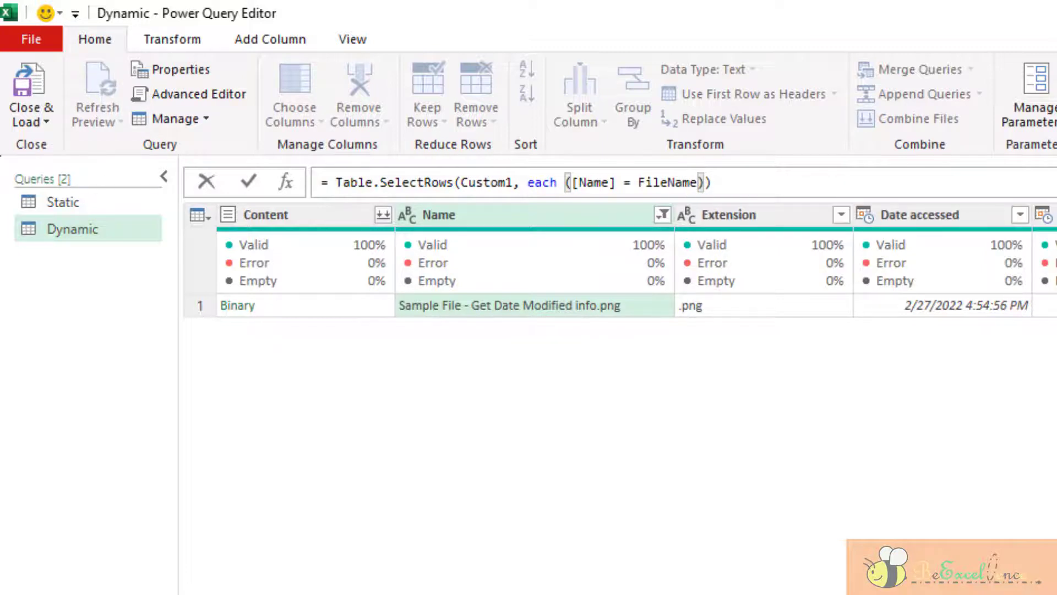
key(Return)
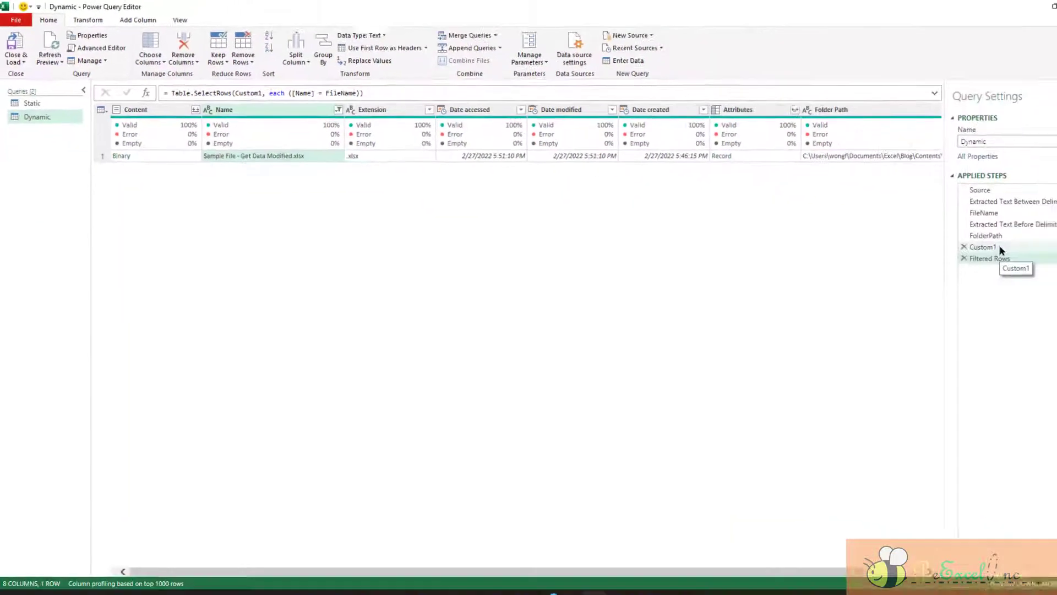
Remove all columns except Date modified, leaving 2/27/2022 5:51:10 PM
click(1000, 248)
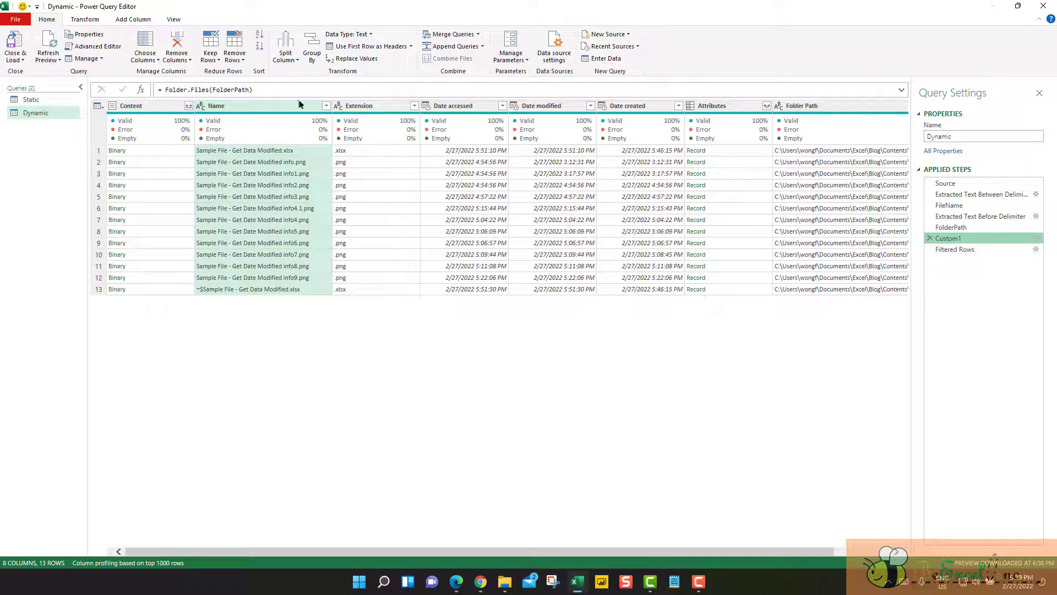
click(988, 249)
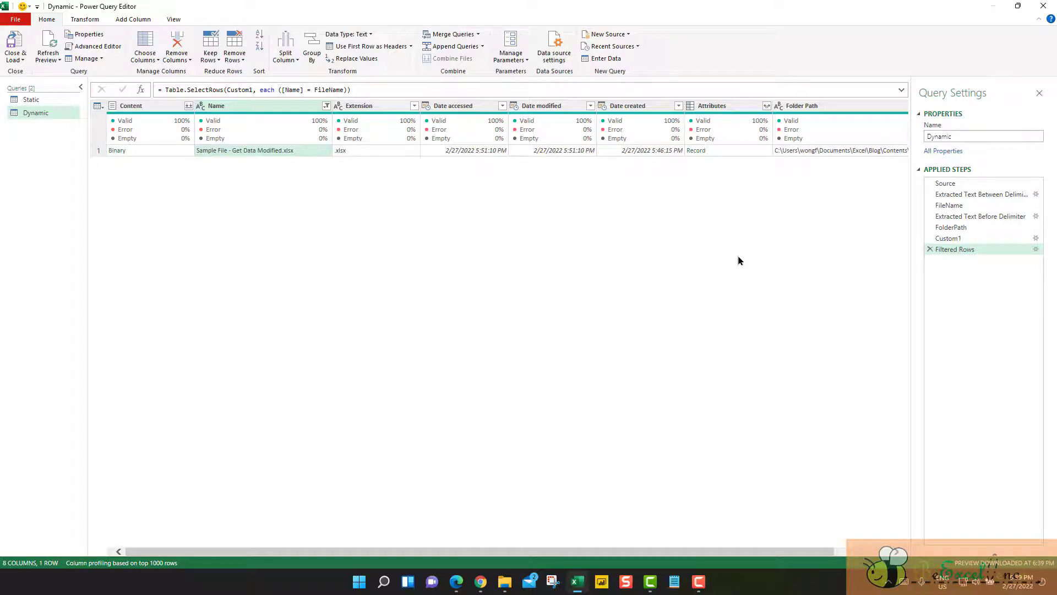
click(557, 105)
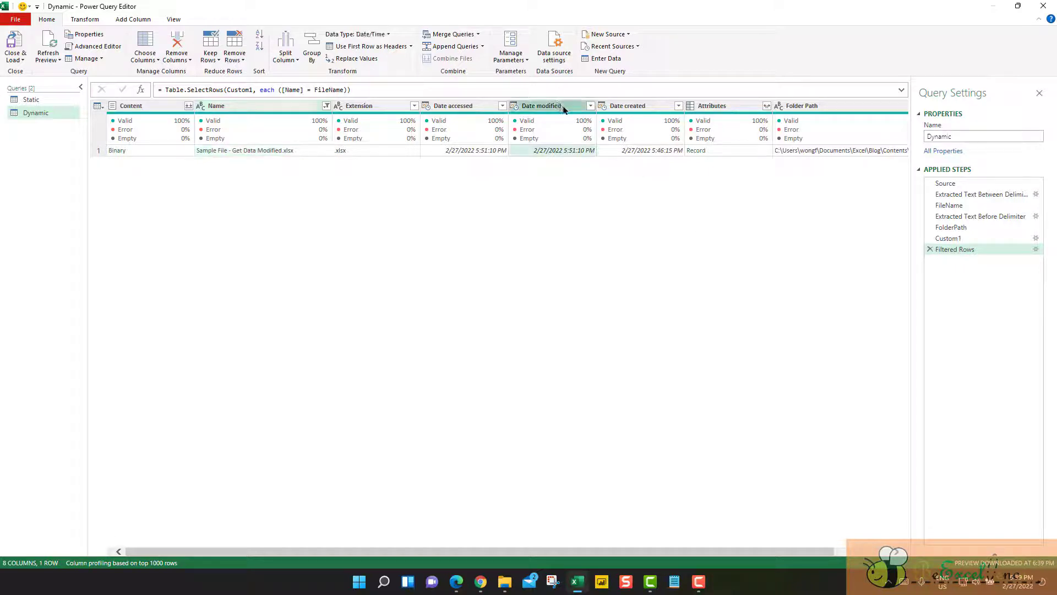
right_click(564, 109)
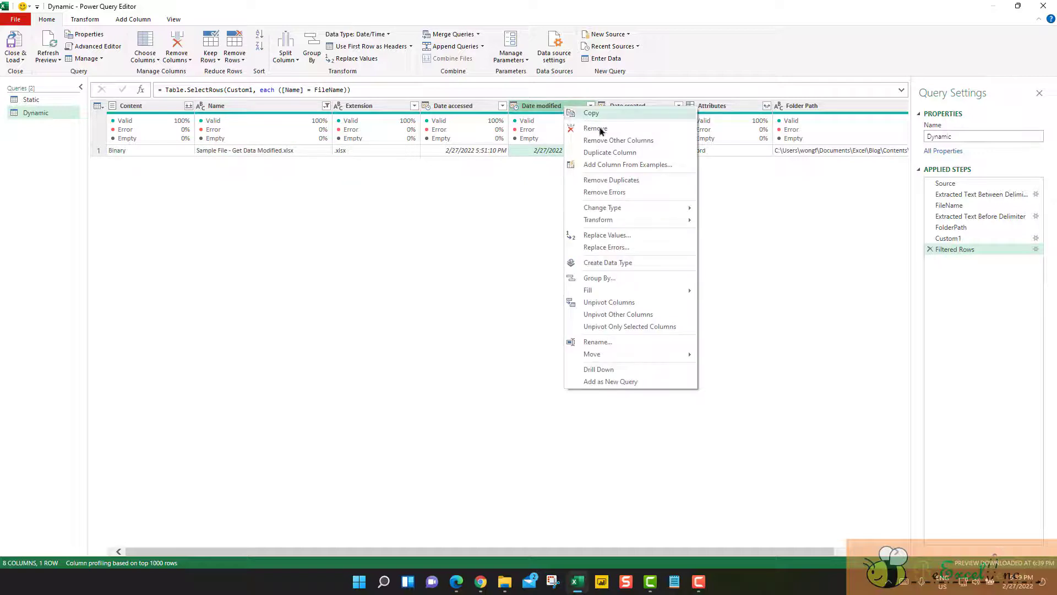
click(625, 142)
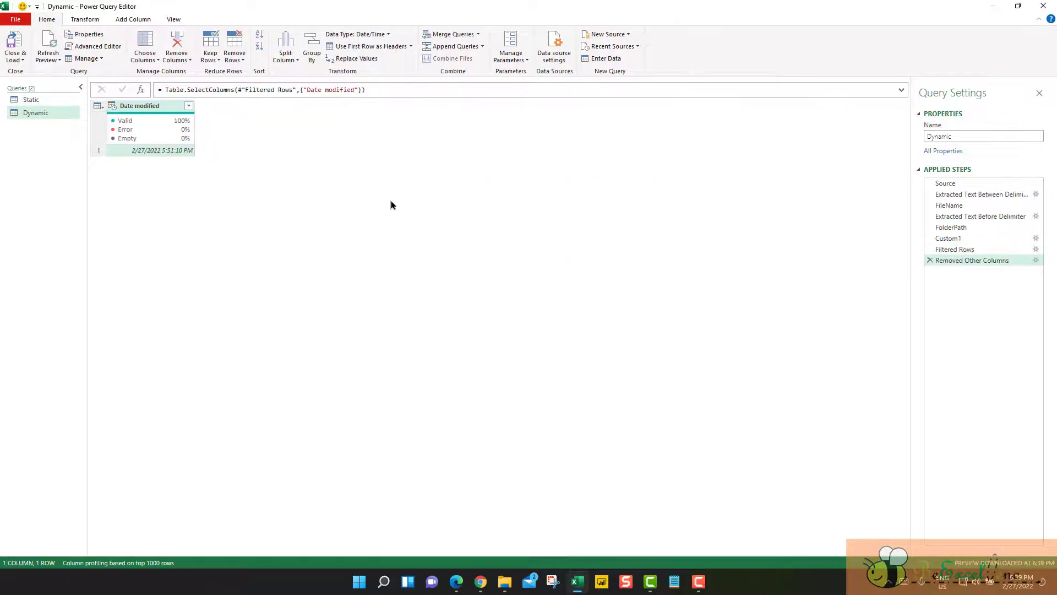
Close & Load the Dynamic query to the existing worksheet at cell C1
click(13, 60)
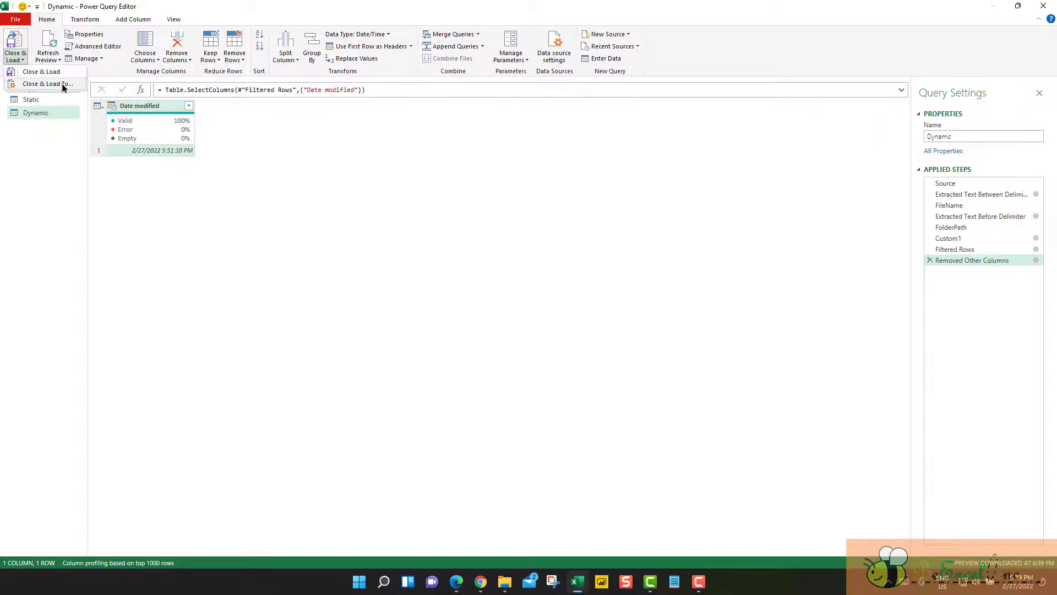
click(62, 85)
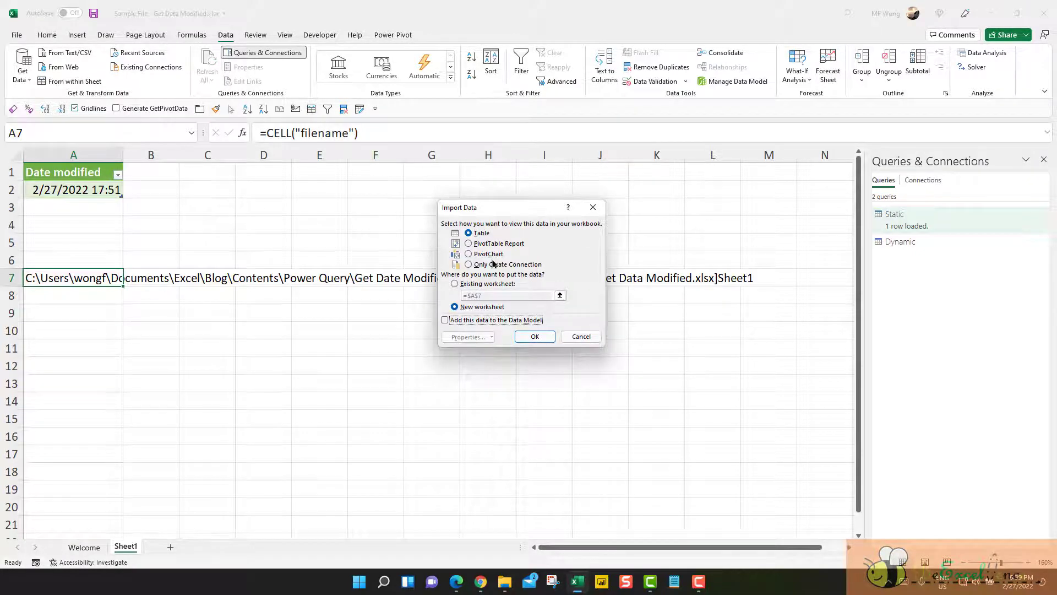
click(477, 285)
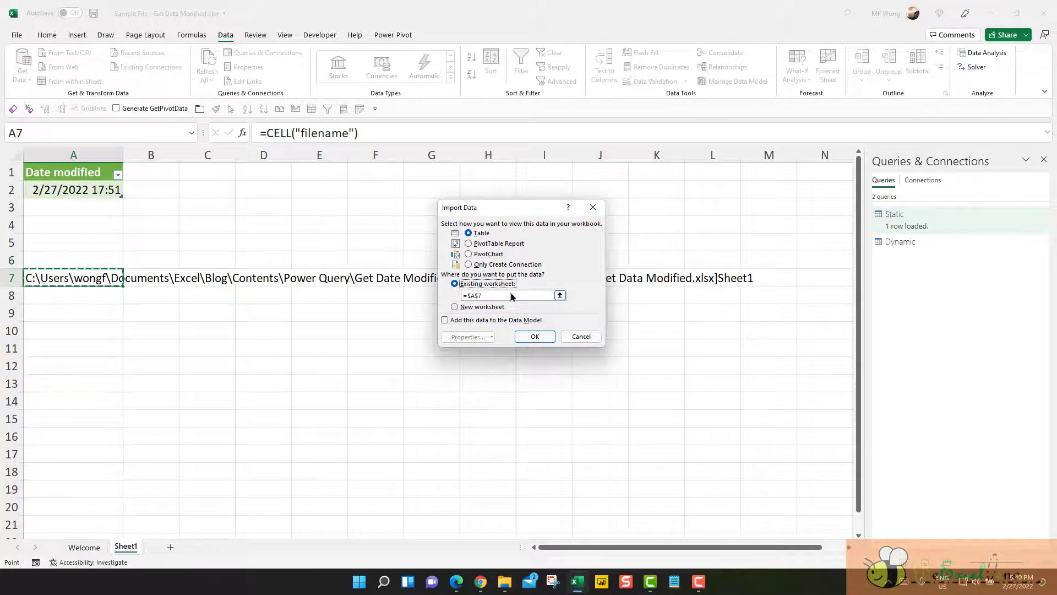
drag(498, 295, 430, 295)
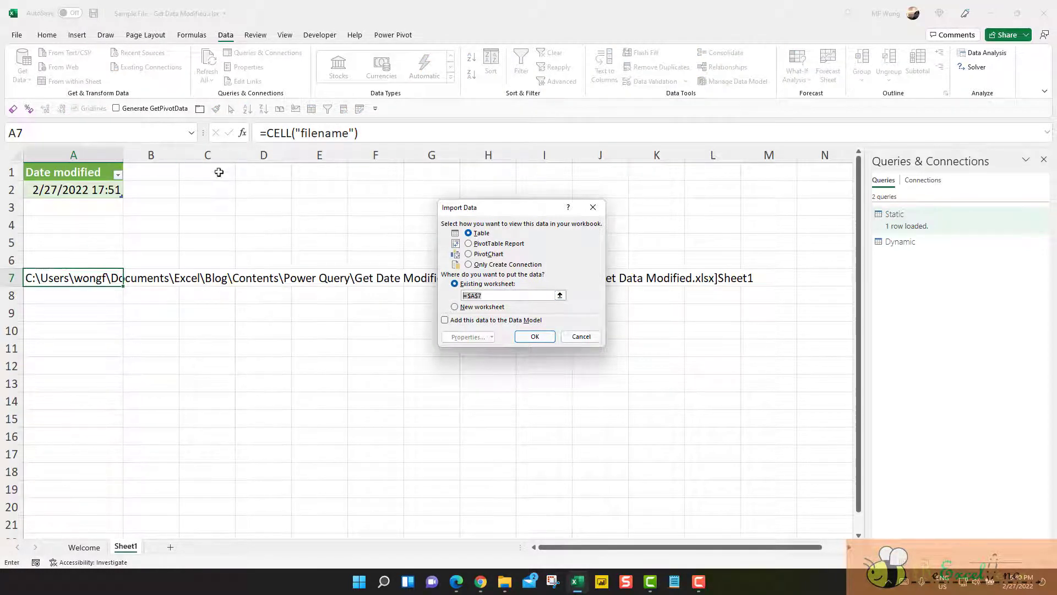
click(216, 171)
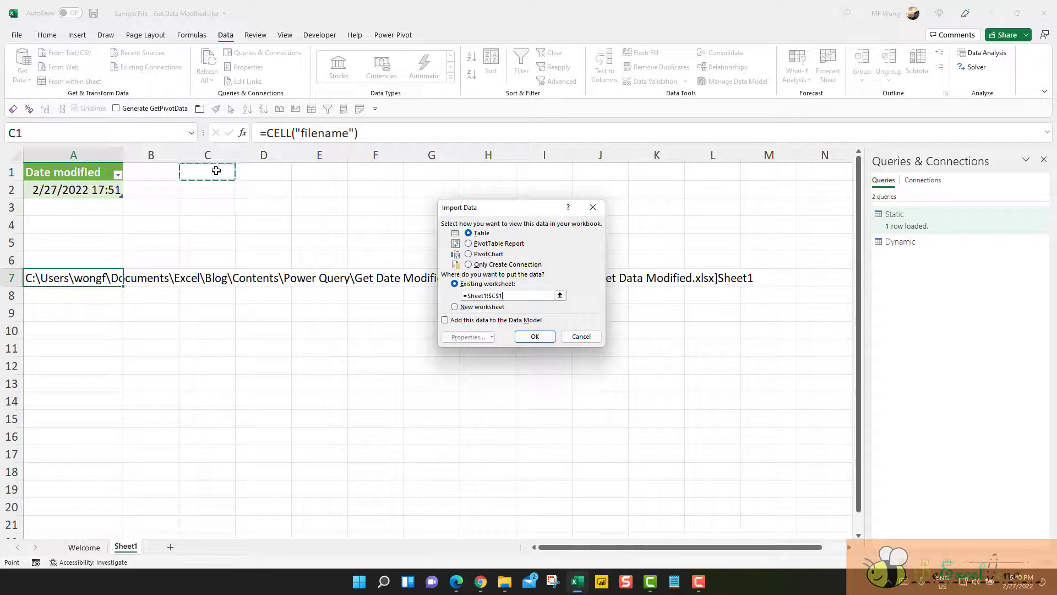
click(538, 336)
click(535, 336)
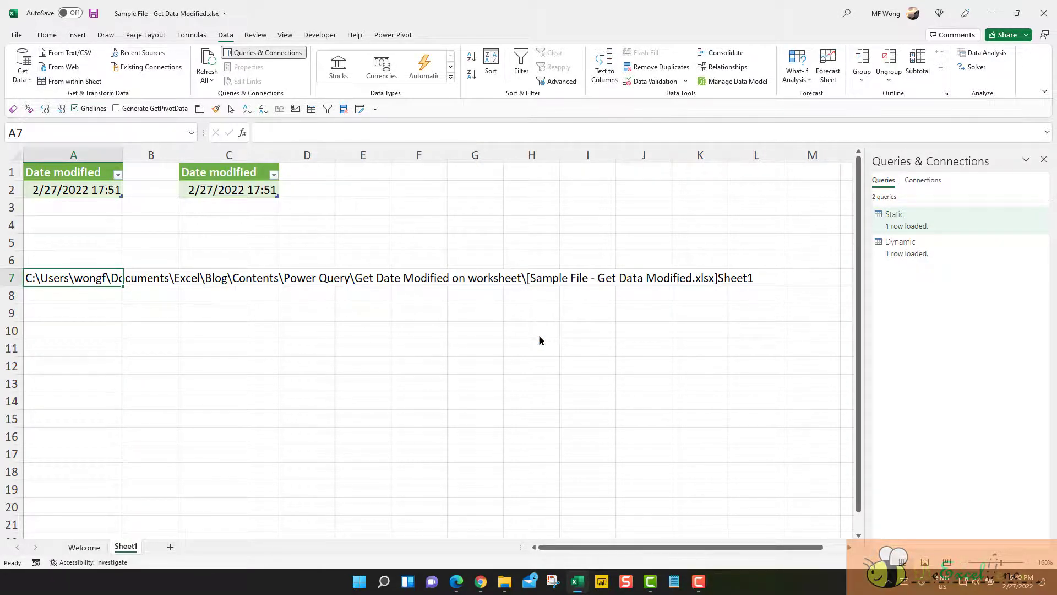
Refresh the Dynamic table's date in C2, which still reads 2/27/2022 17:51
drag(254, 206, 255, 193)
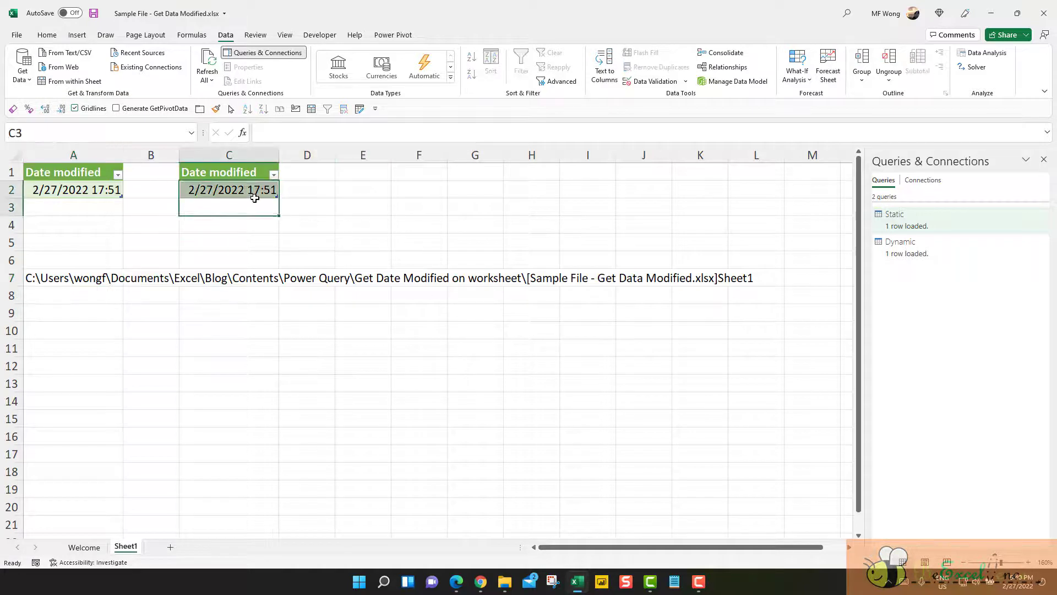
click(255, 189)
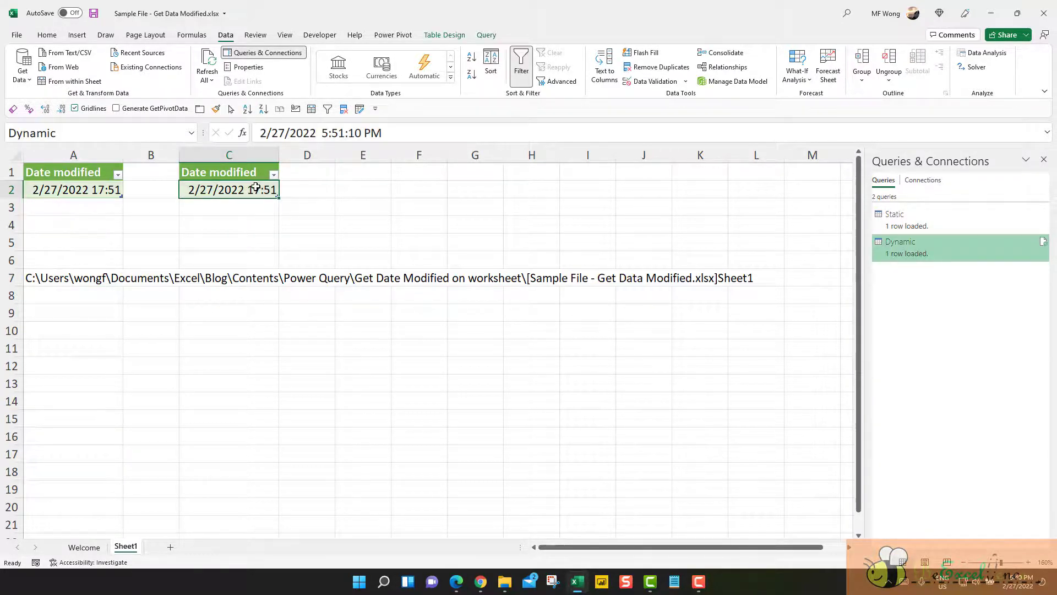
right_click(256, 188)
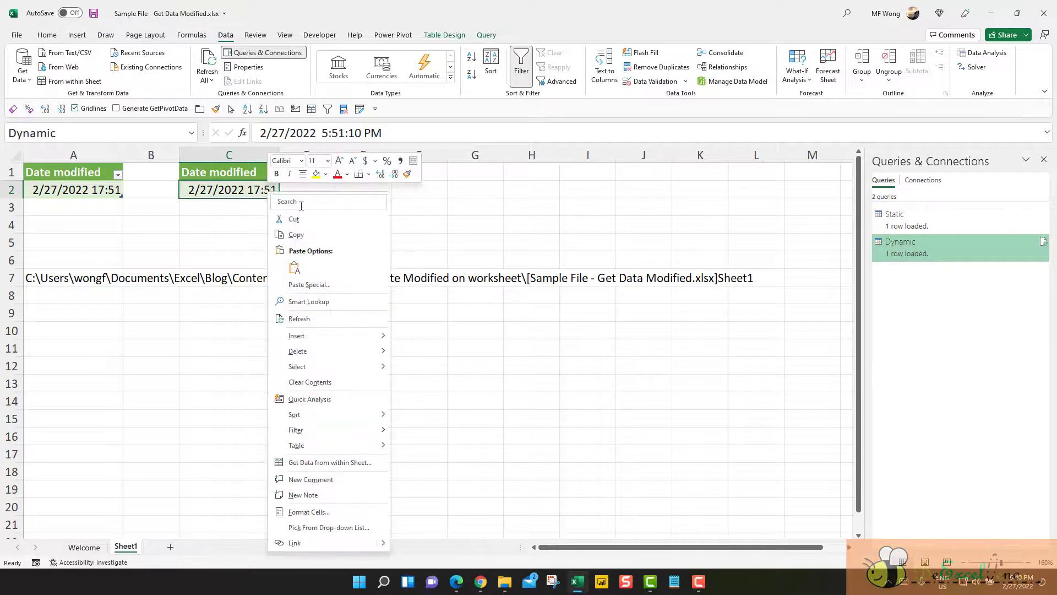
click(322, 325)
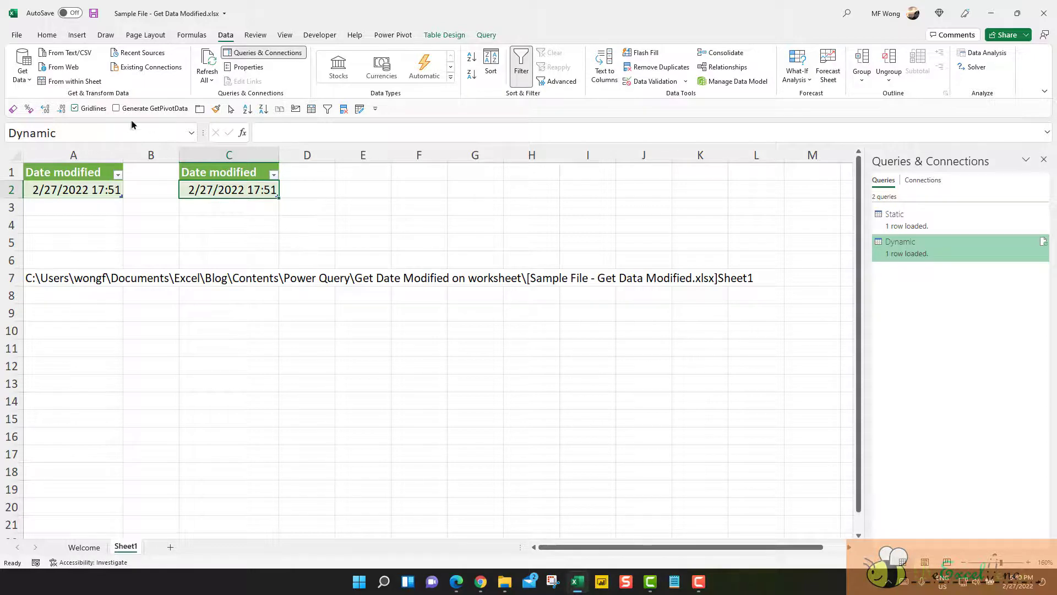
Save the workbook and close Excel
click(17, 38)
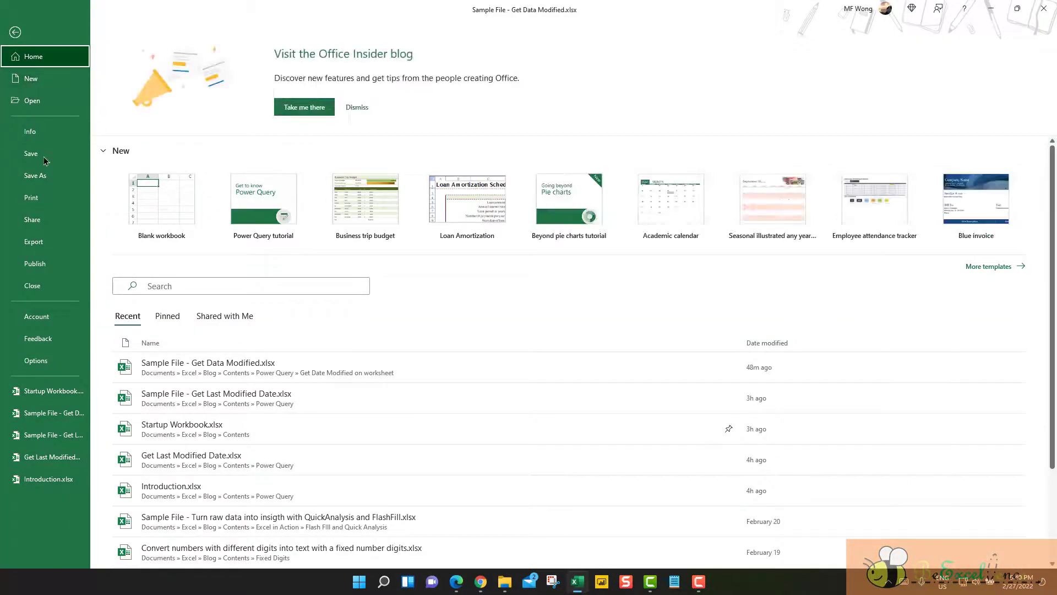
click(44, 156)
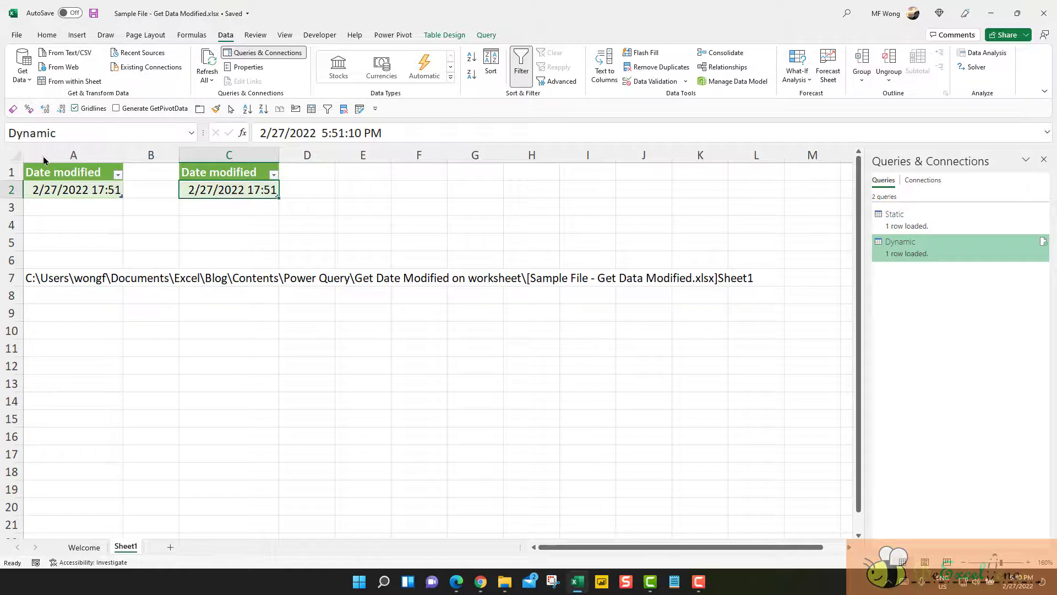
click(1044, 14)
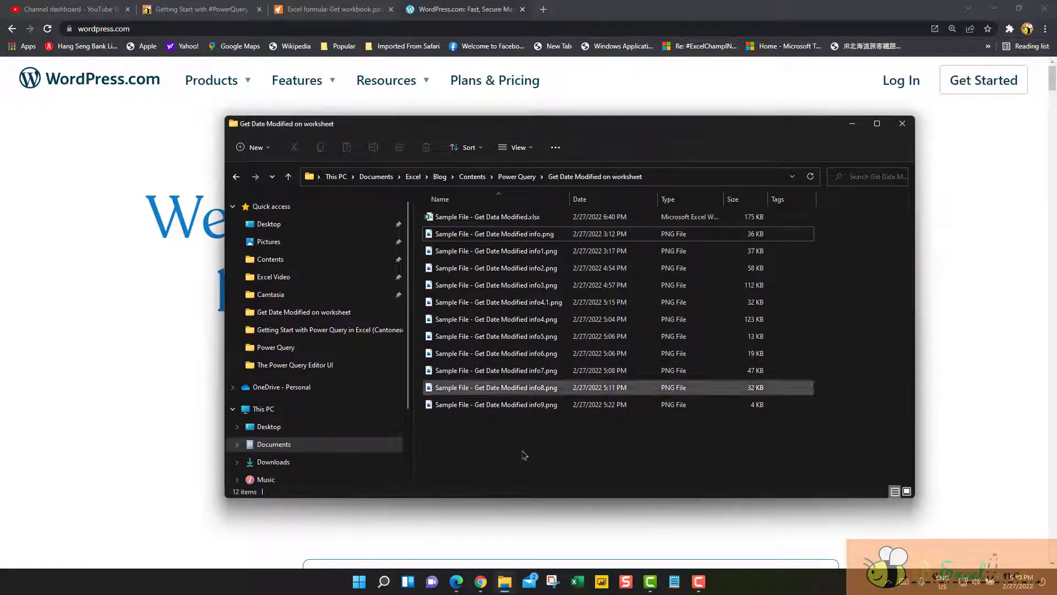
Relaunch Excel and reopen Sample File - Get Data Modified.xlsx from Recent
click(49, 425)
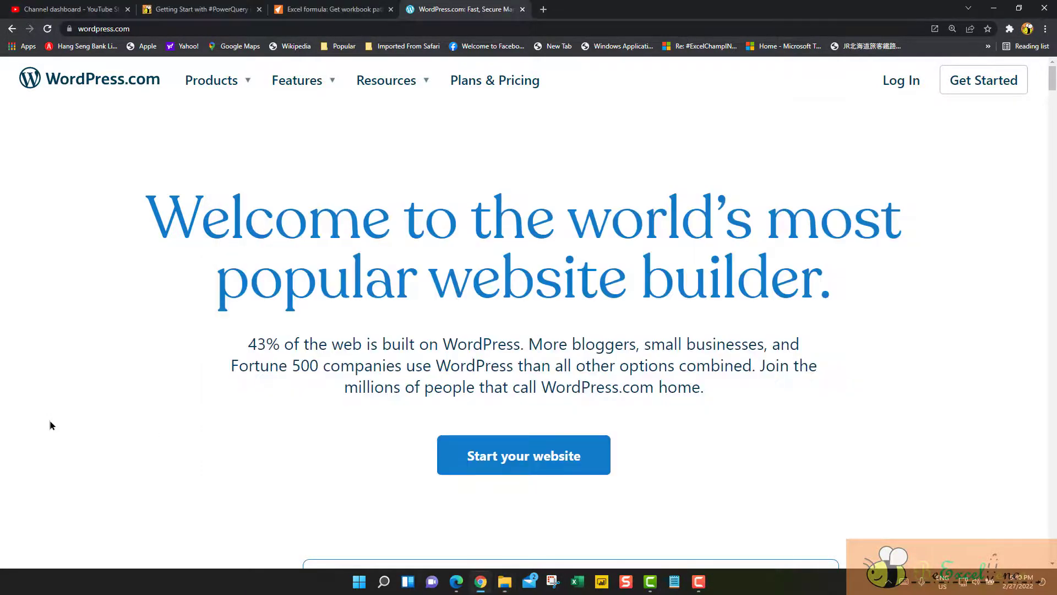
click(579, 583)
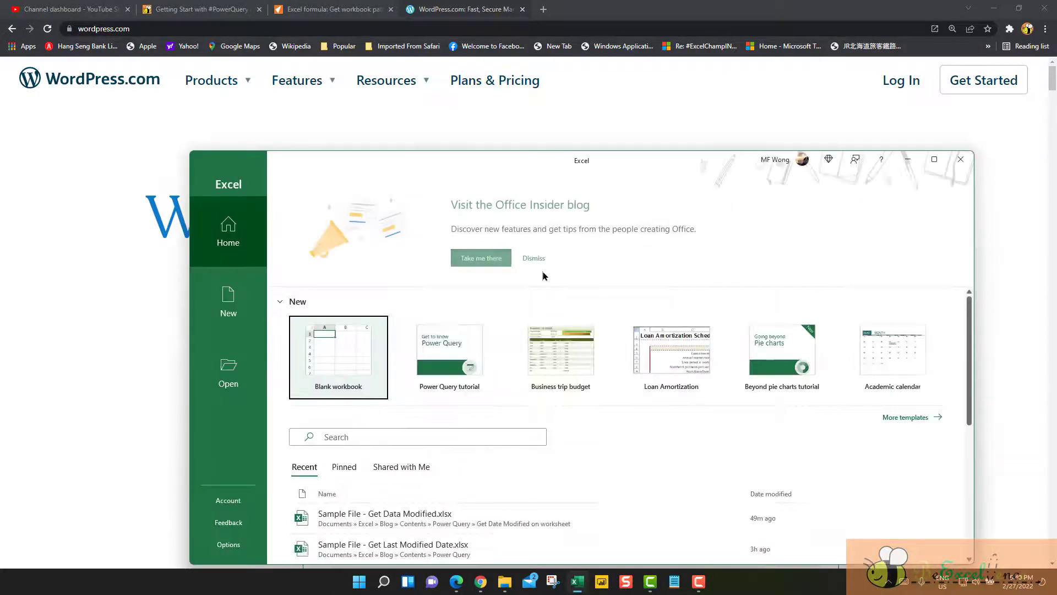
double_click(669, 168)
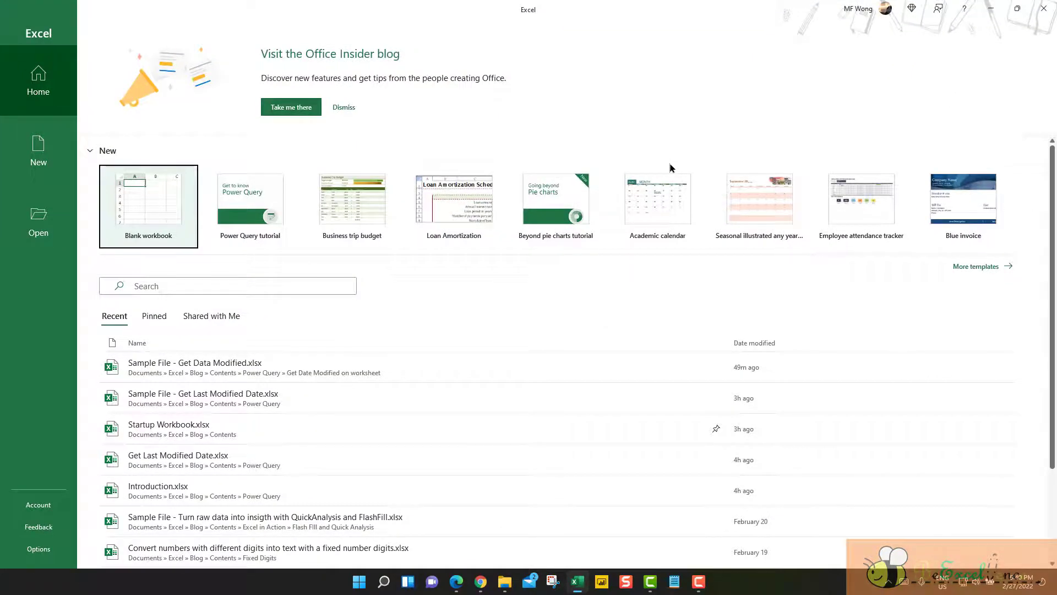
click(245, 368)
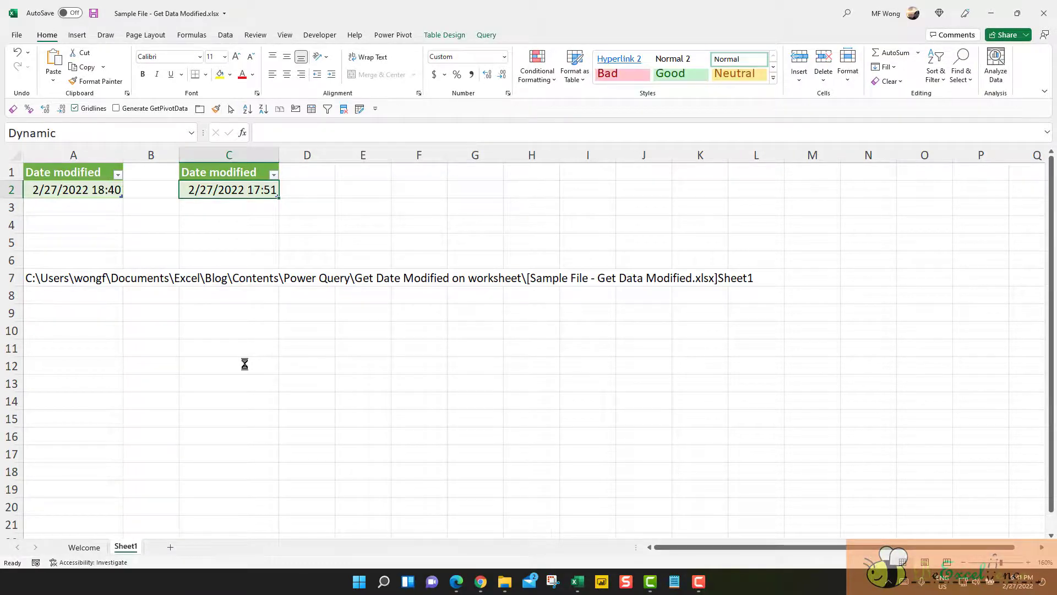
Compare the Static and Dynamic dates and show the widened Queries & Connections pane
click(114, 191)
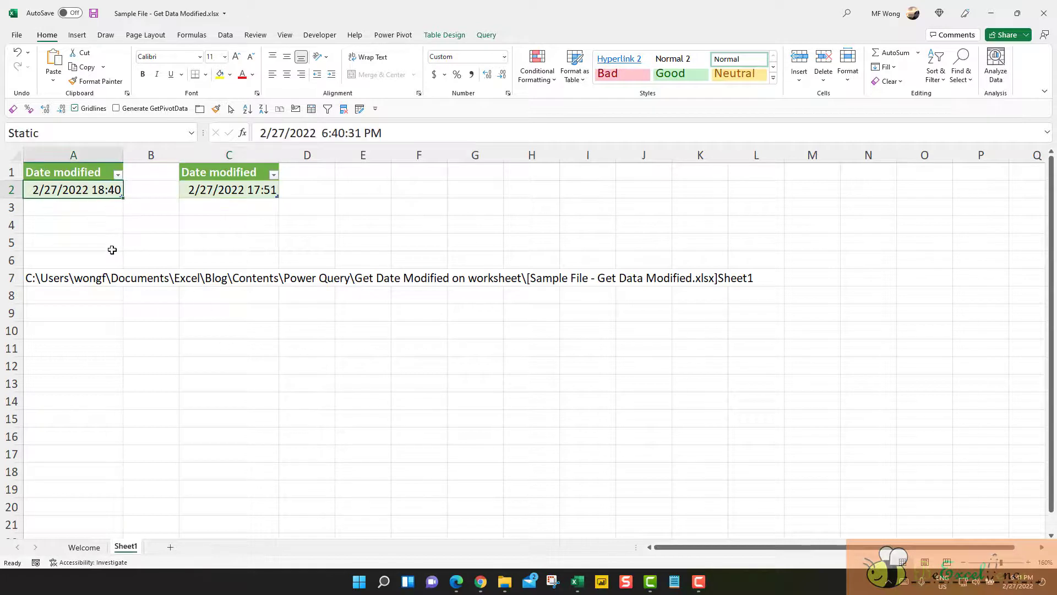
click(255, 190)
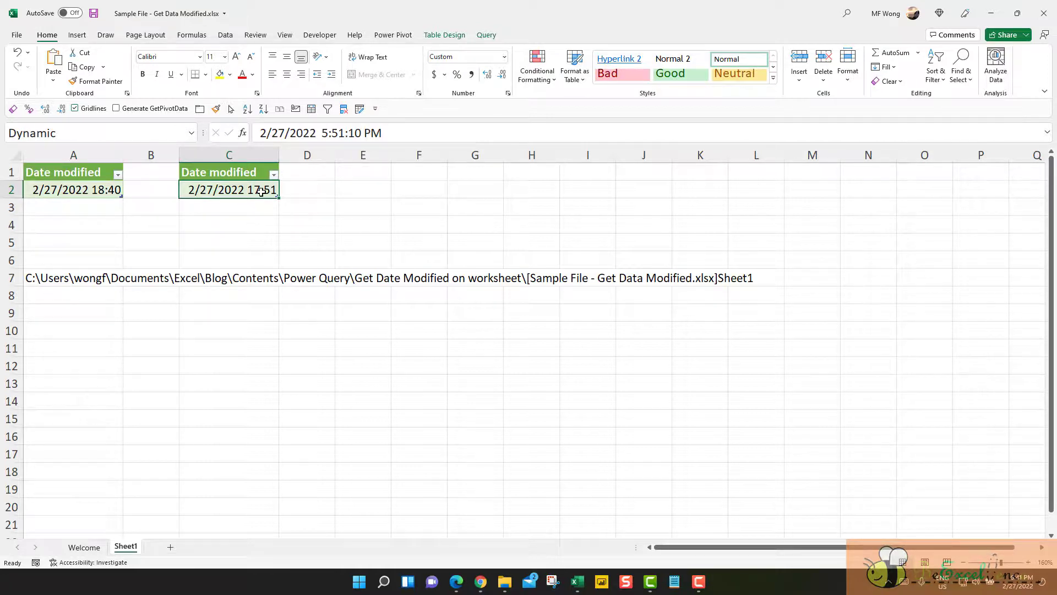
click(223, 35)
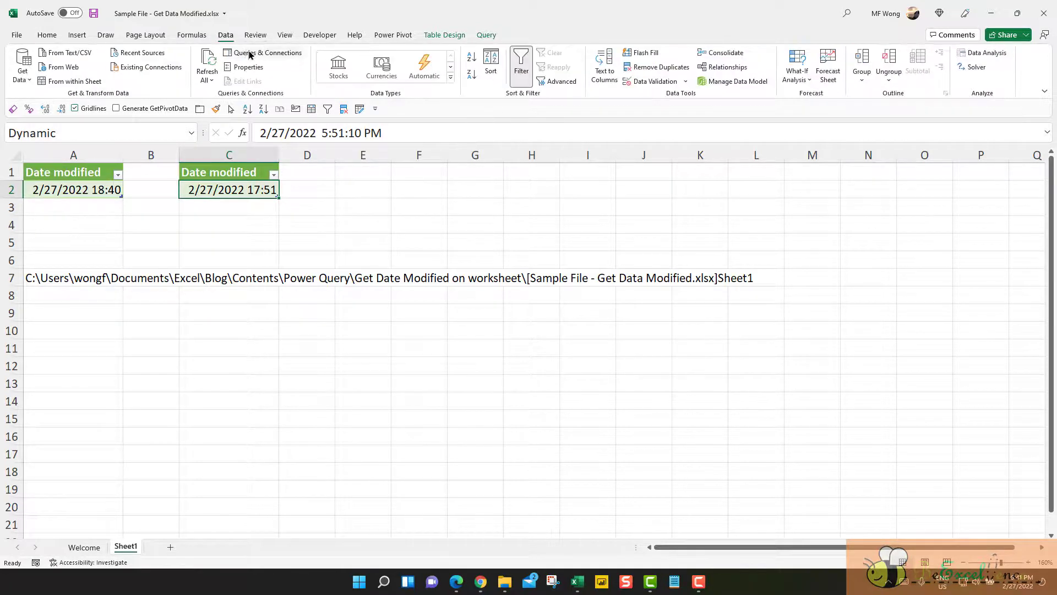
click(264, 52)
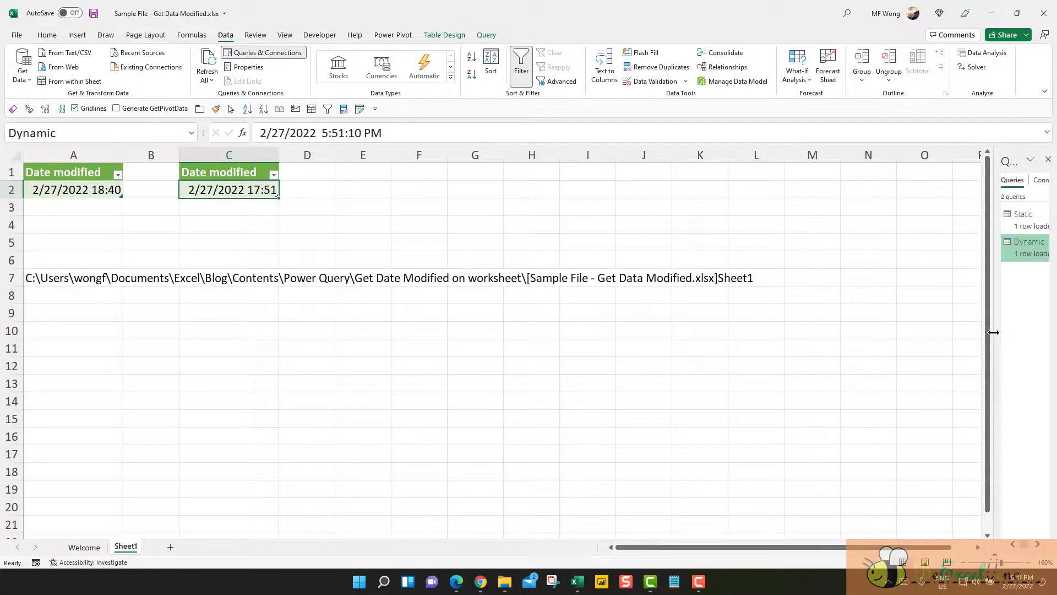
drag(989, 336, 860, 336)
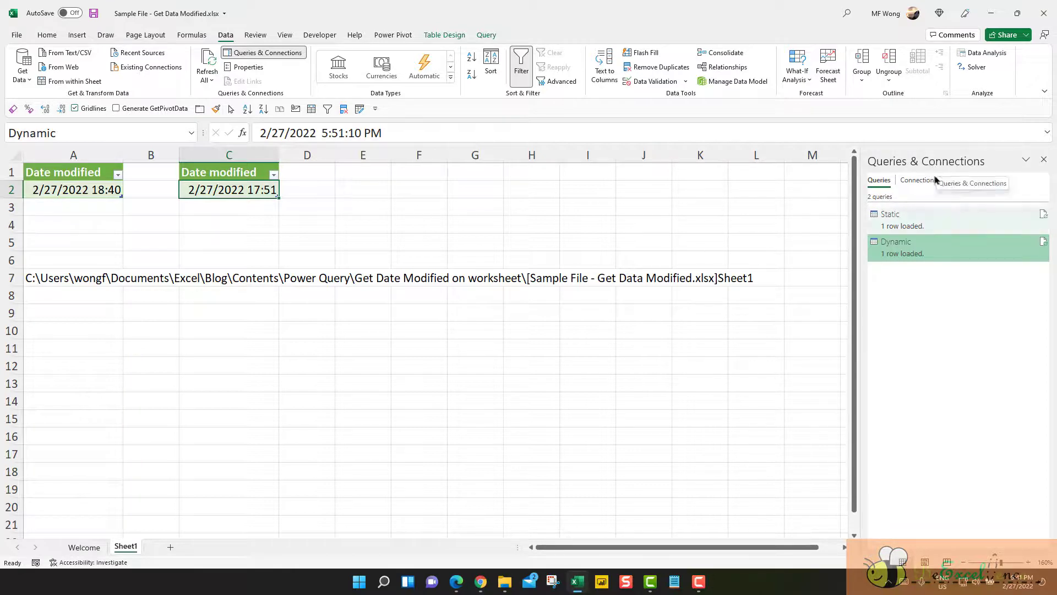
Turn on 'Refresh data when opening the file' in the Dynamic query's properties
click(930, 248)
right_click(930, 247)
click(971, 469)
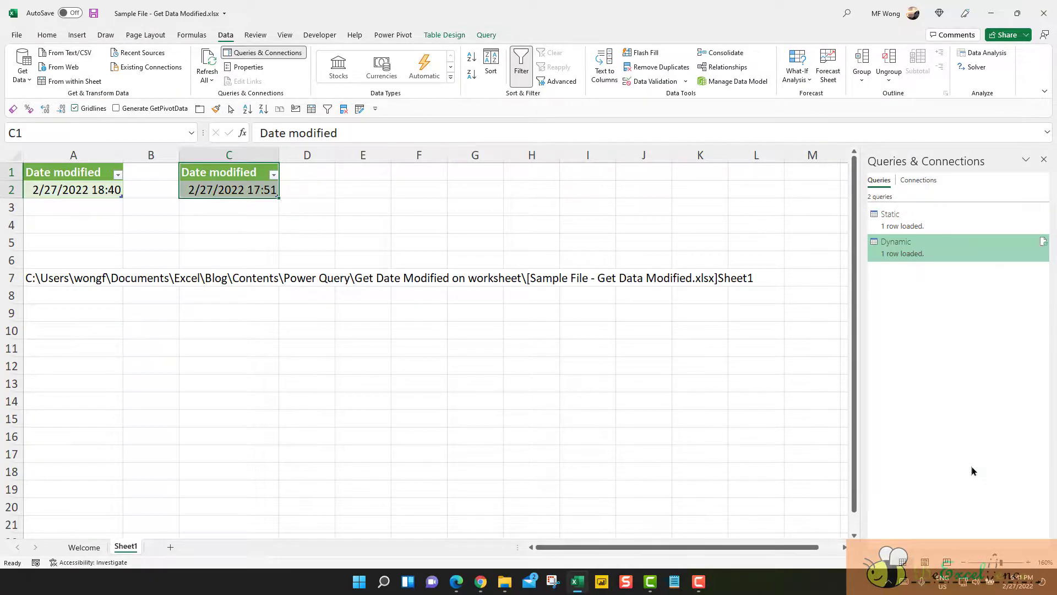
click(428, 257)
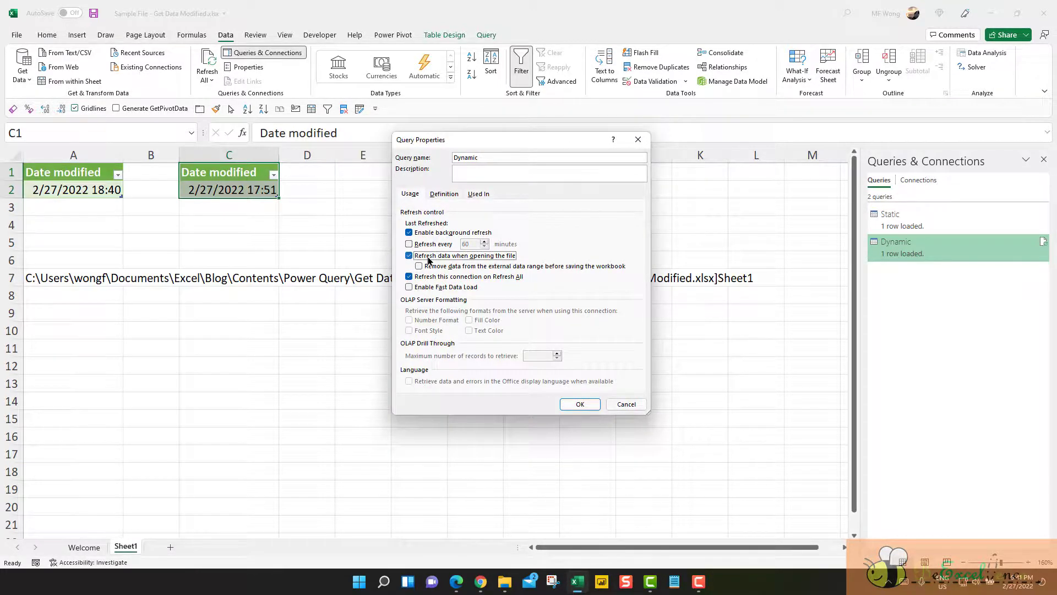
click(579, 404)
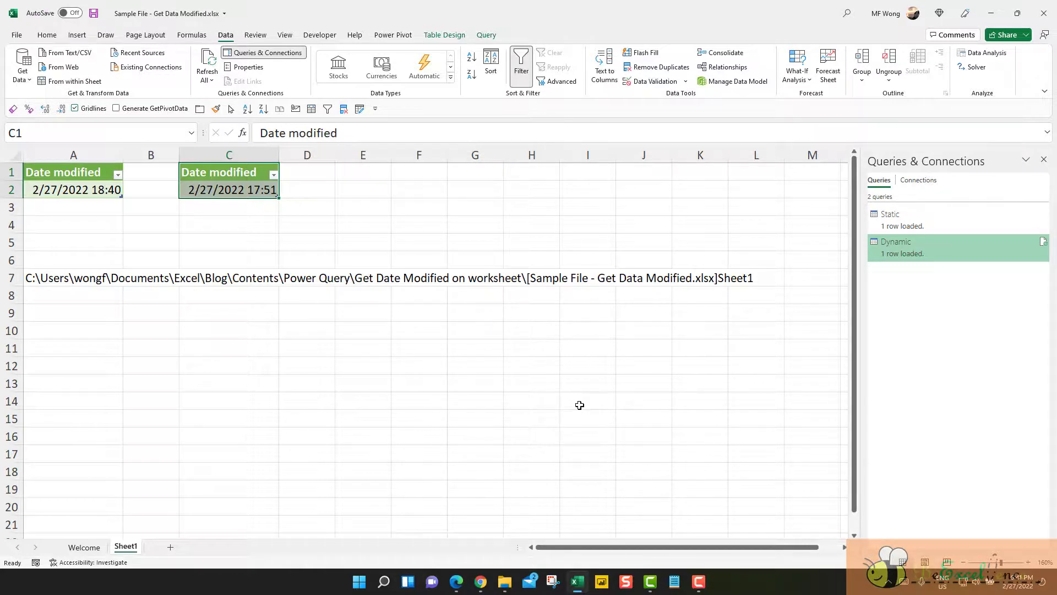
Save a copy named Sample File - Get Data Modified v1.xlsx
click(69, 188)
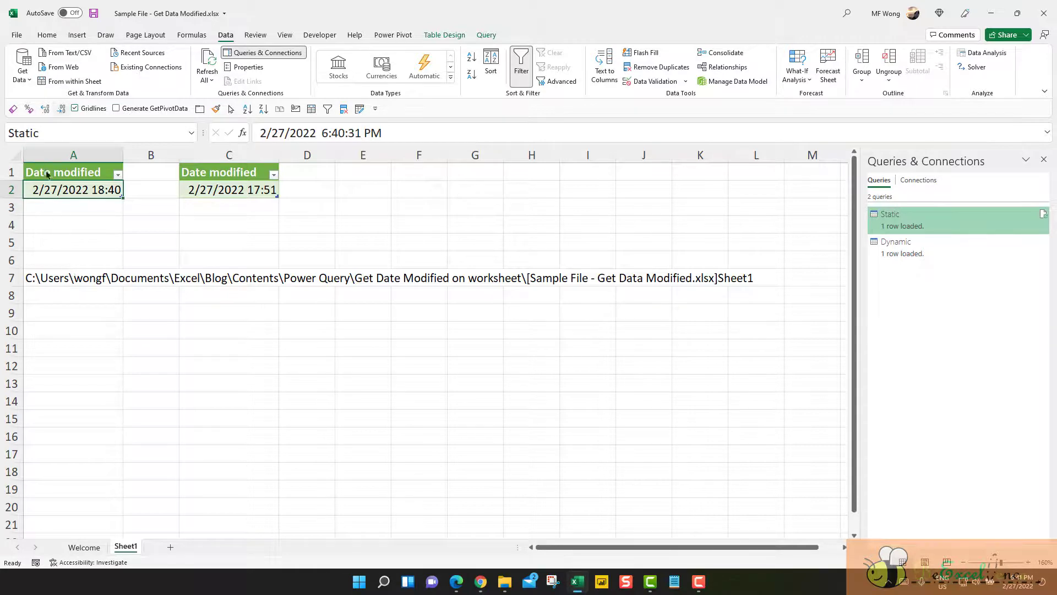
click(16, 37)
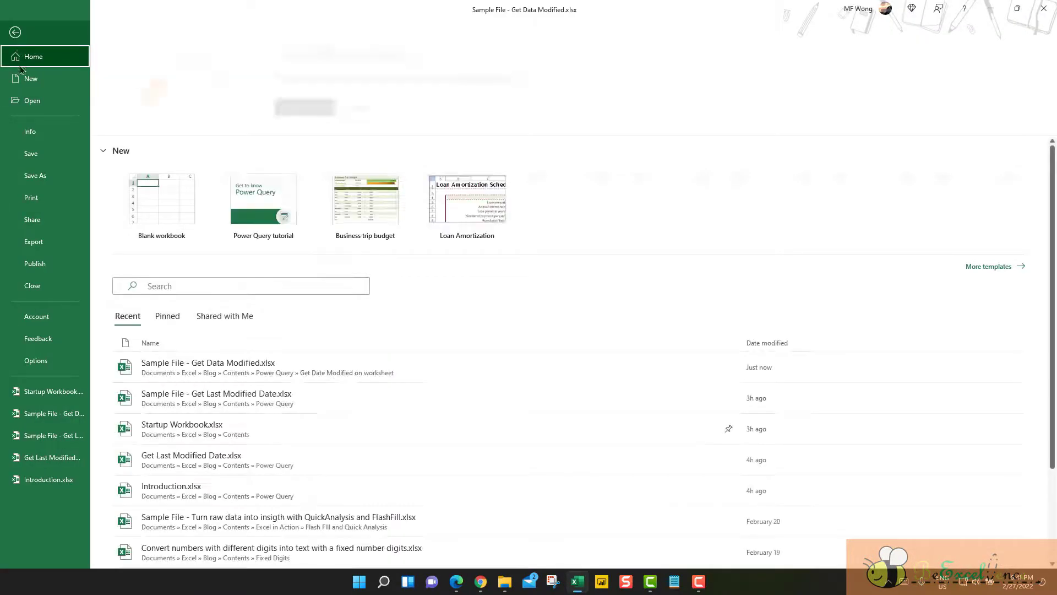
click(42, 176)
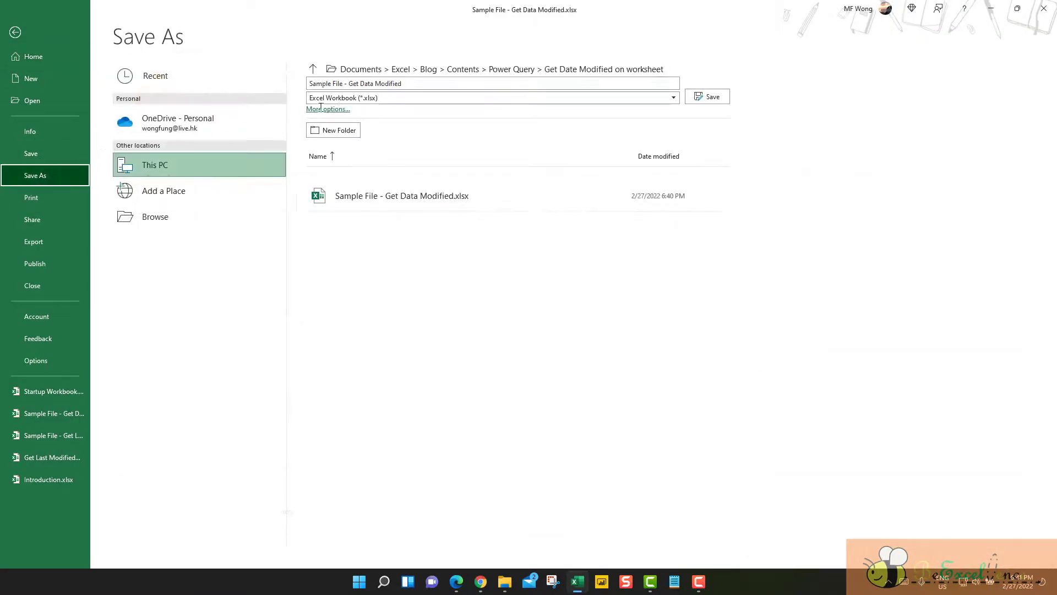
click(423, 83)
click(424, 83)
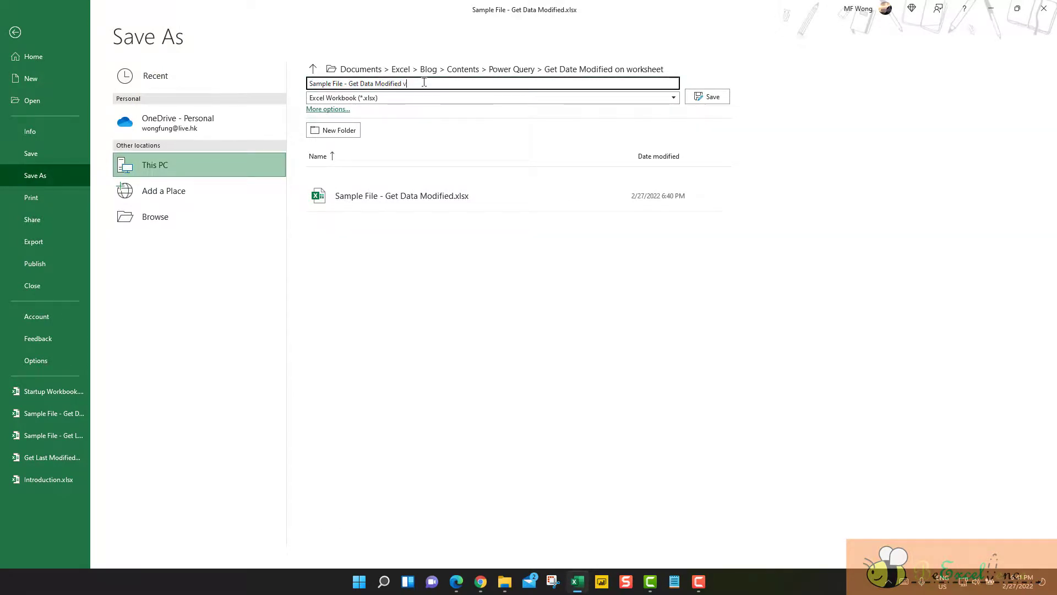
click(710, 98)
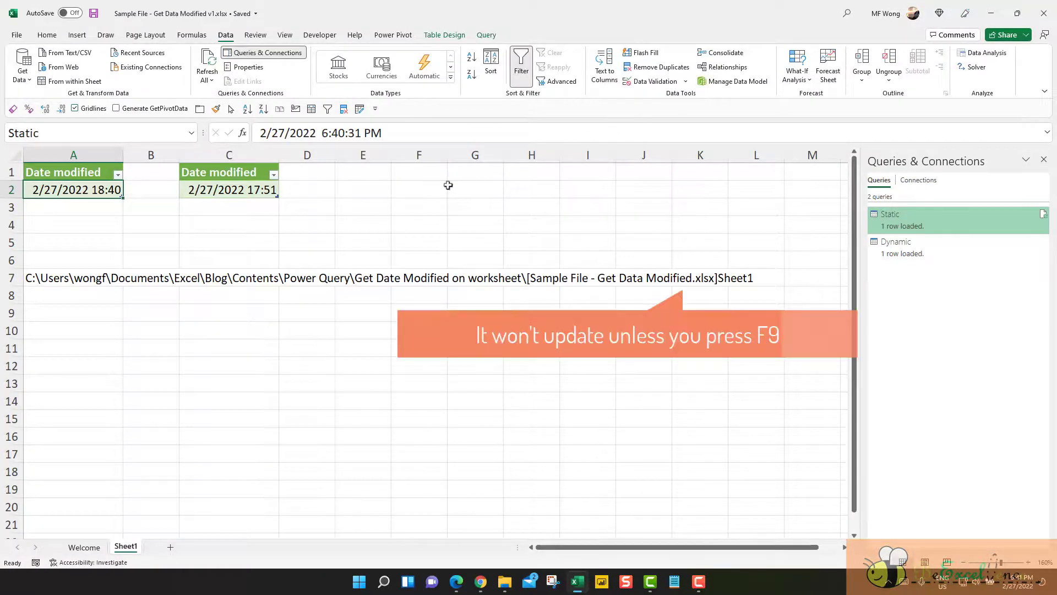
click(98, 303)
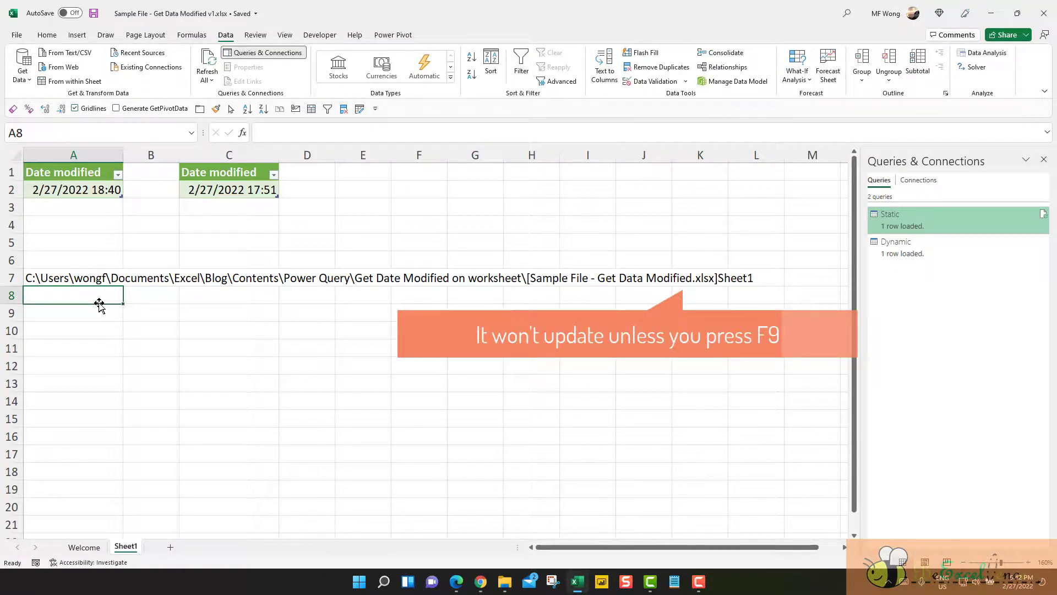
click(86, 277)
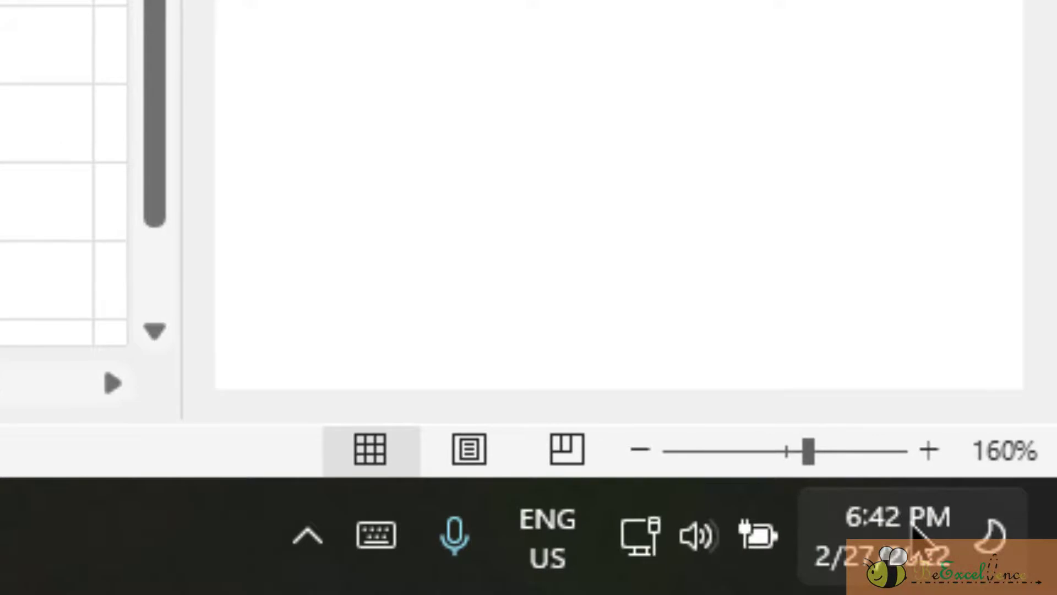
mouse_move(912, 526)
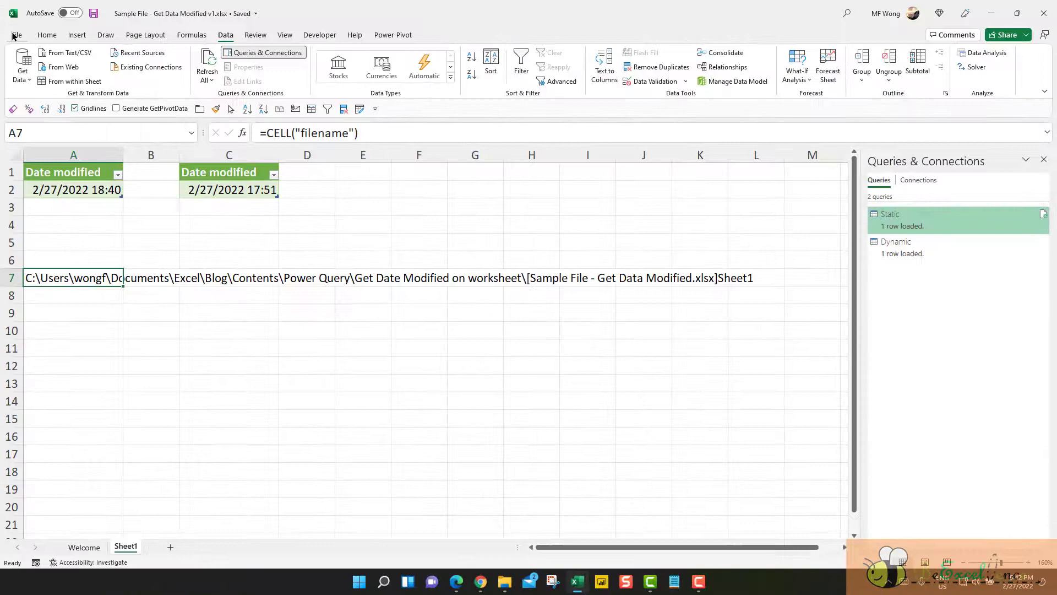
click(14, 35)
click(35, 154)
Restart Excel, reopen the v1 workbook from Recent and enable its external content
click(1047, 17)
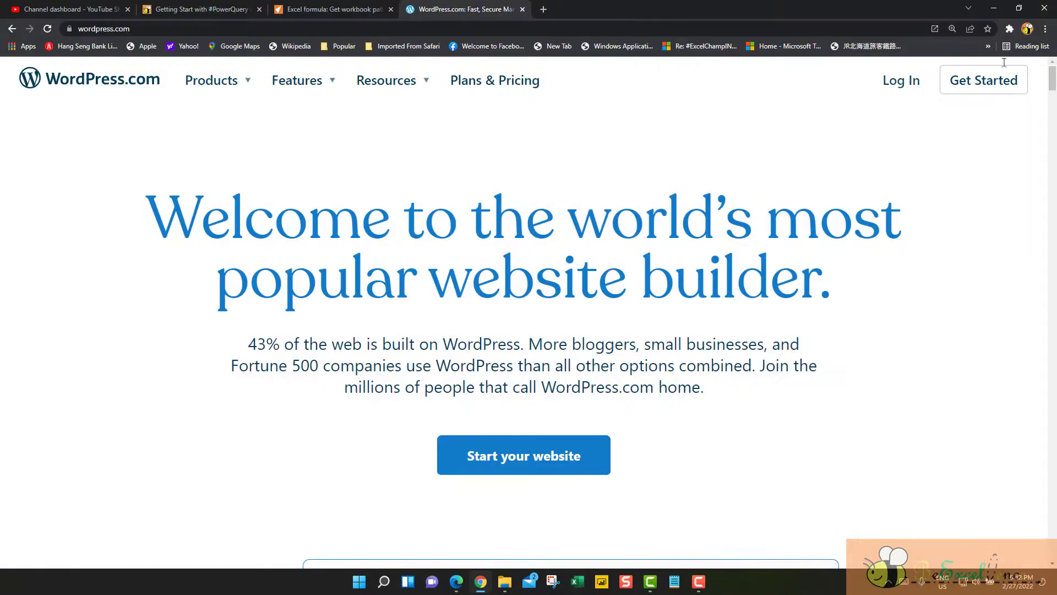
click(576, 584)
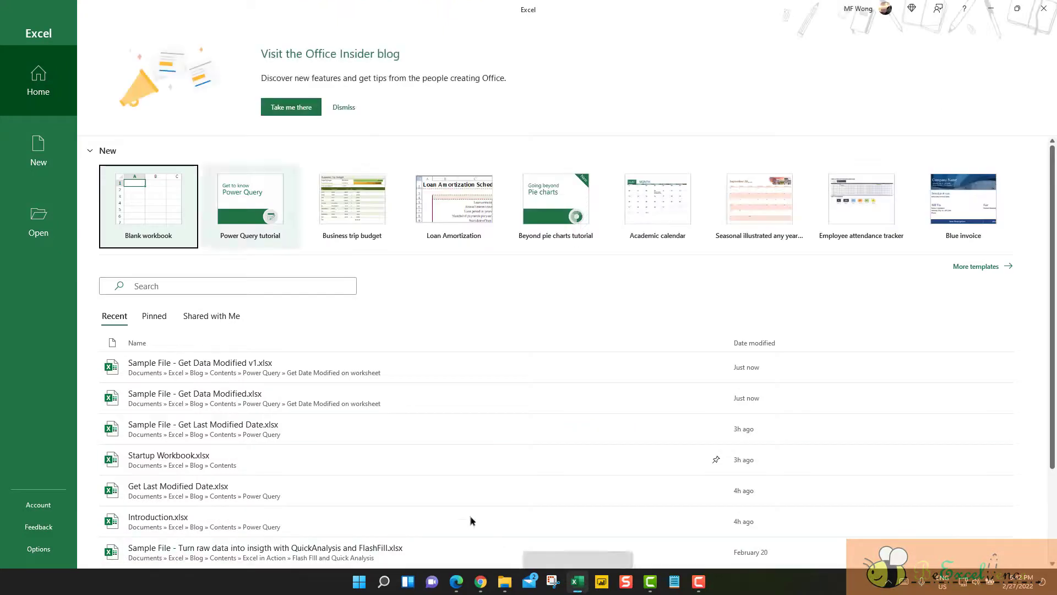
click(225, 364)
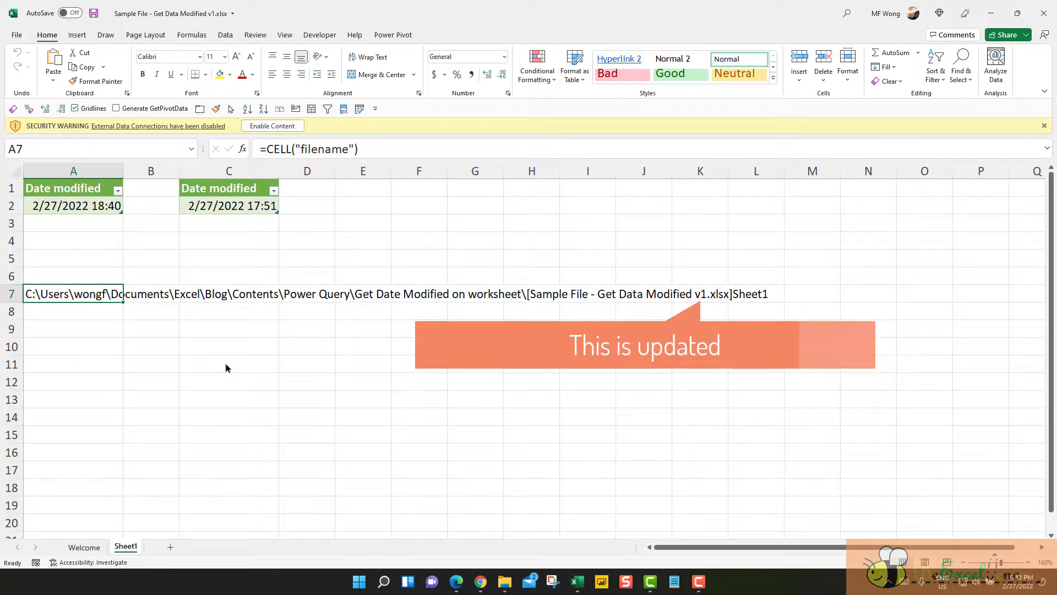
click(289, 130)
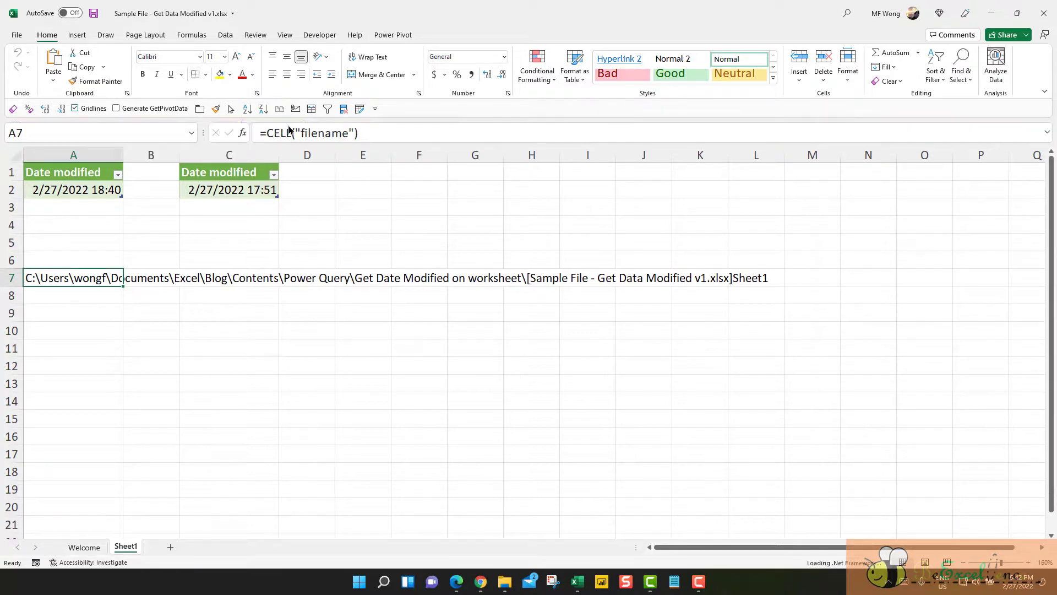